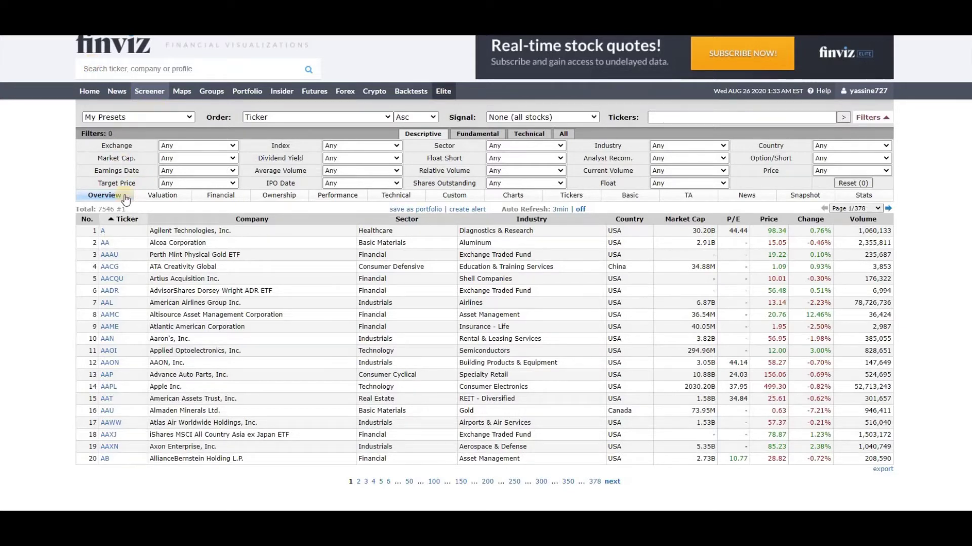
# Apply the saved 's: New Highs' screen from the My Presets list
pyautogui.click(139, 117)
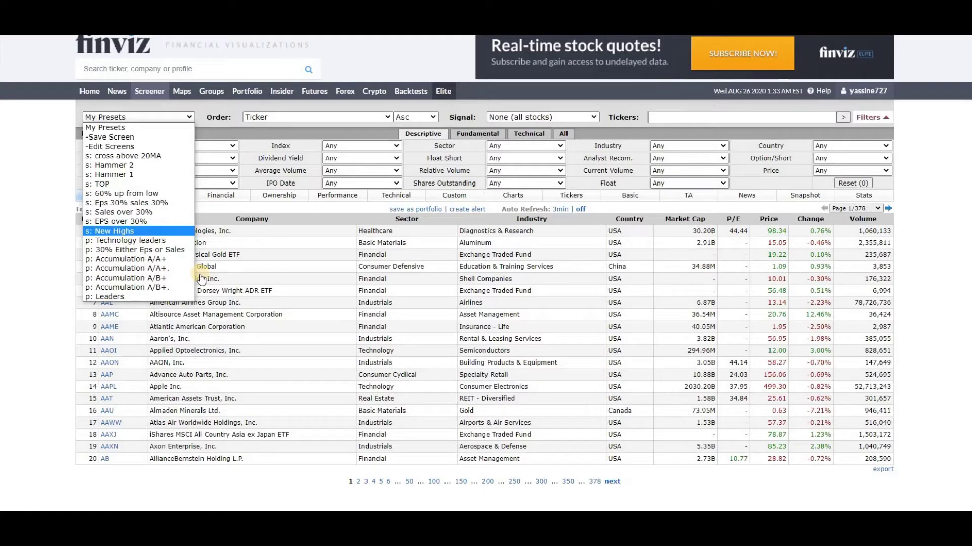
pyautogui.click(116, 231)
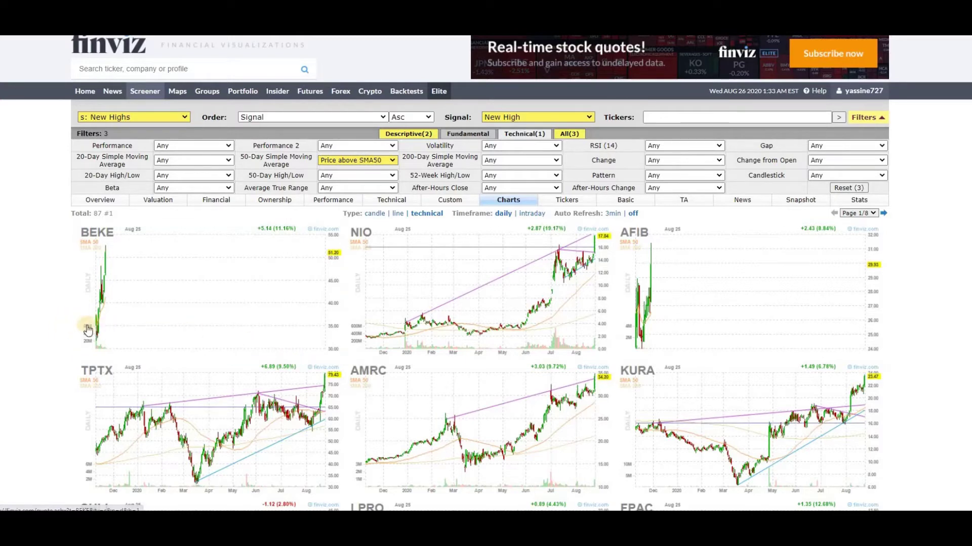
# Browse the New Highs chart thumbnails, then show the 87 results in the Performance table
pyautogui.scroll(-1, 110, 332)
pyautogui.scroll(-3, 110, 331)
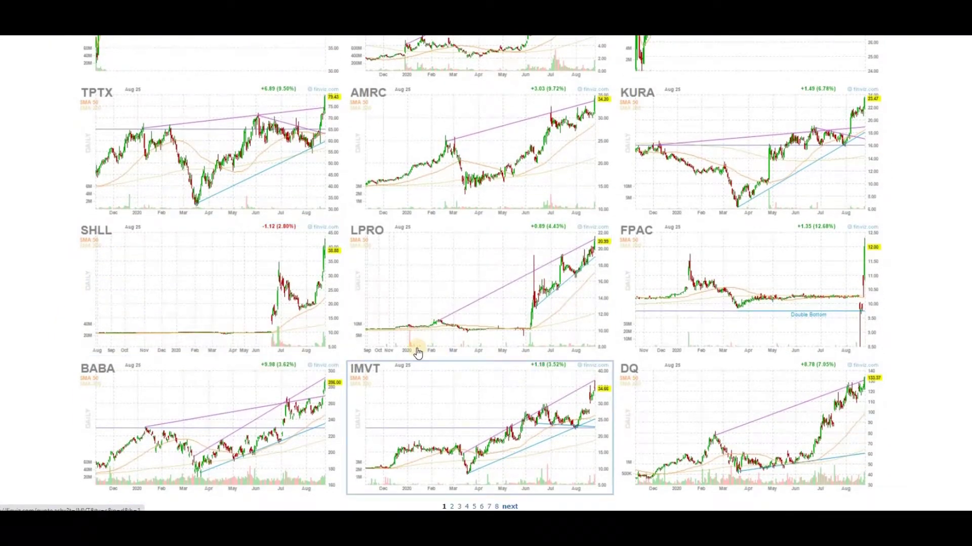
pyautogui.scroll(3, 418, 353)
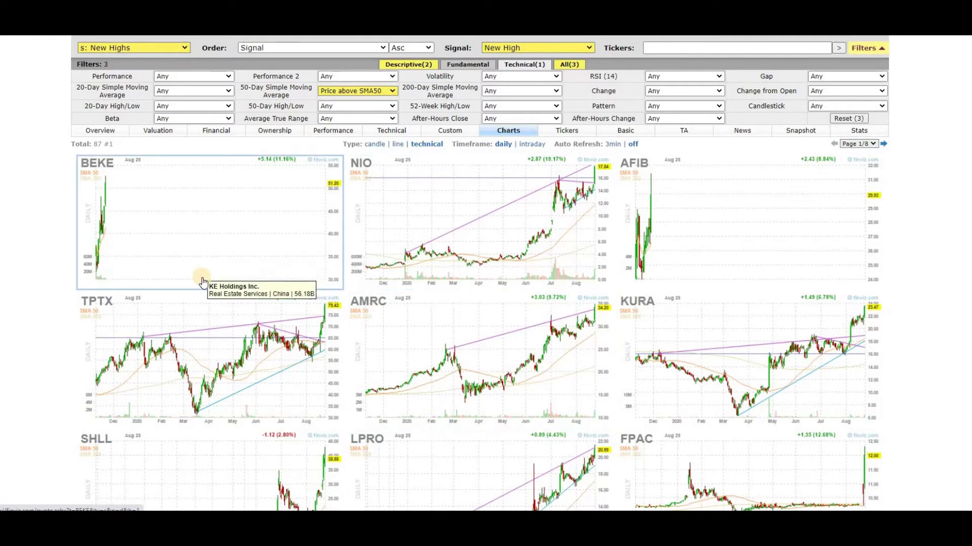
pyautogui.scroll(-3, 202, 289)
pyautogui.scroll(3, 263, 328)
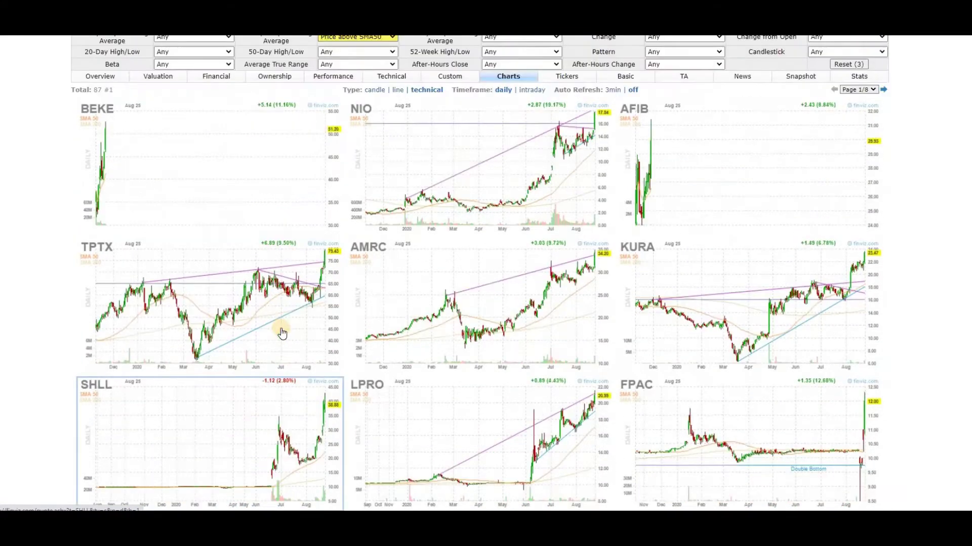
pyautogui.scroll(-3, 283, 334)
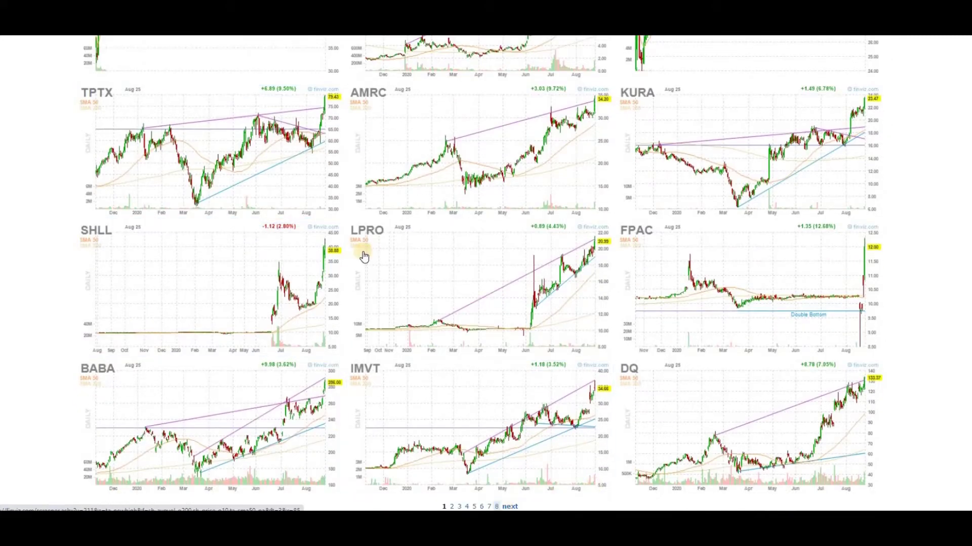
pyautogui.scroll(4, 342, 281)
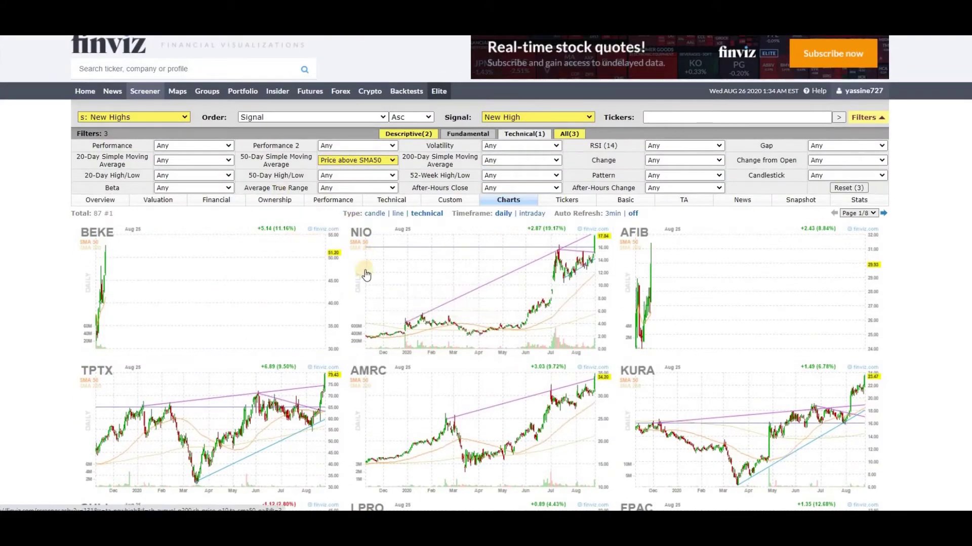
pyautogui.click(333, 201)
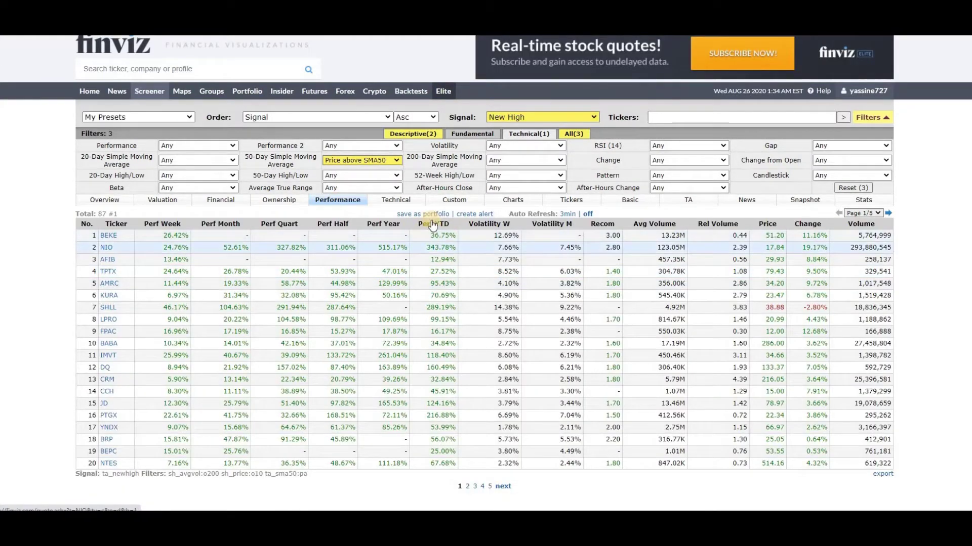
# Sort the results by Perf YTD, highest first, and switch back to daily chart thumbnails
pyautogui.click(446, 225)
pyautogui.click(450, 229)
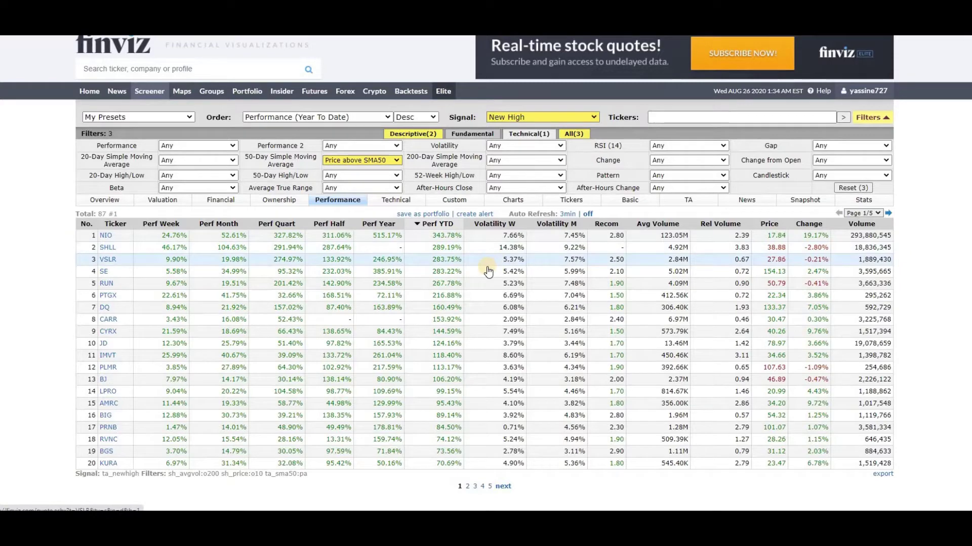
pyautogui.click(516, 203)
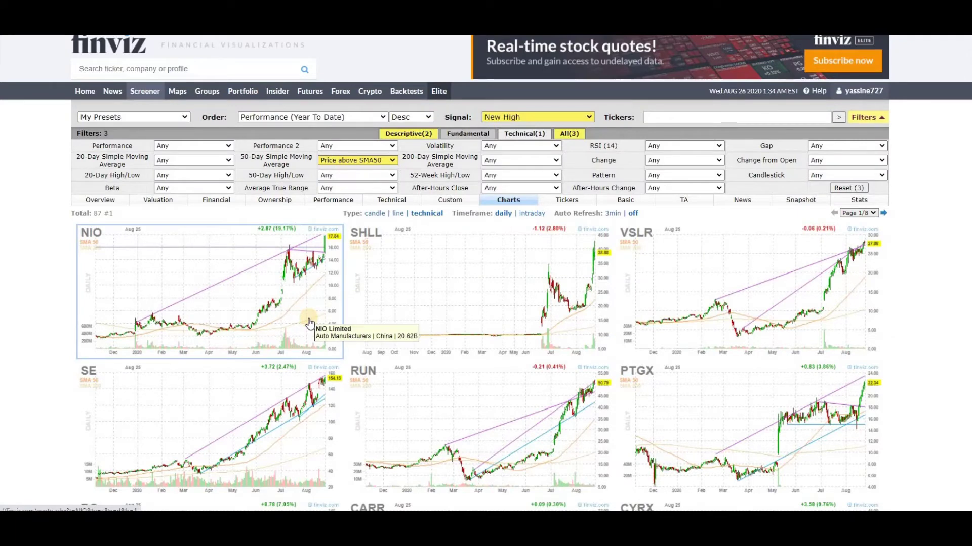
pyautogui.scroll(-5, 310, 322)
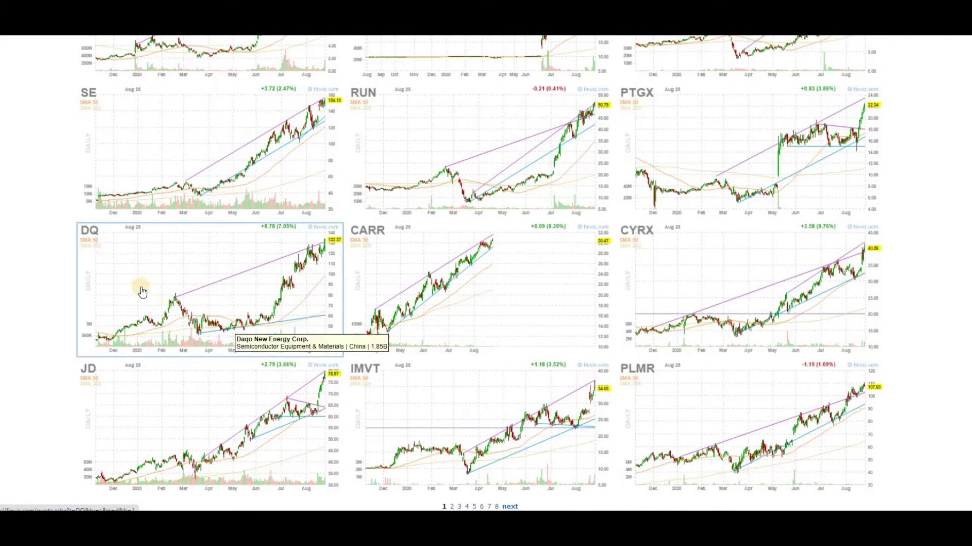
pyautogui.scroll(1, 146, 365)
pyautogui.scroll(4, 146, 366)
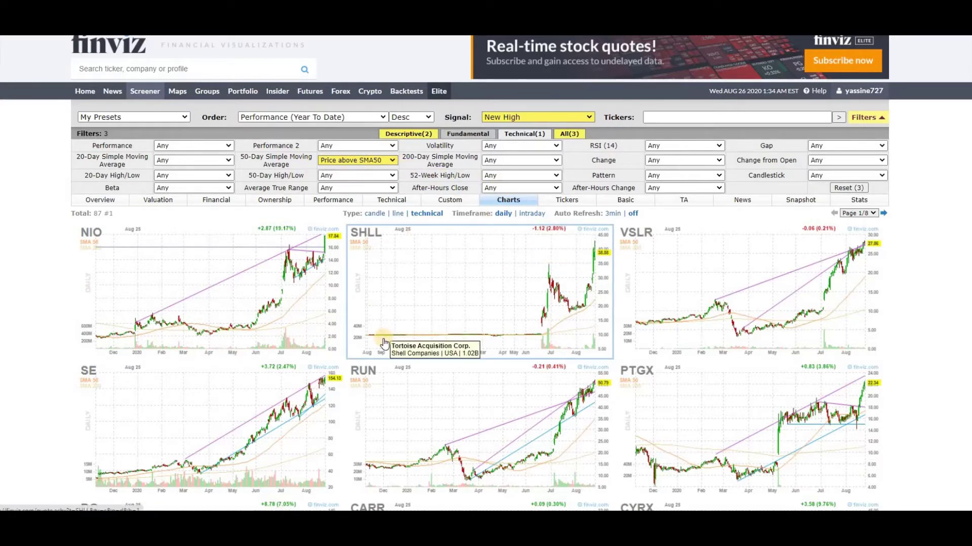
pyautogui.scroll(-2, 382, 346)
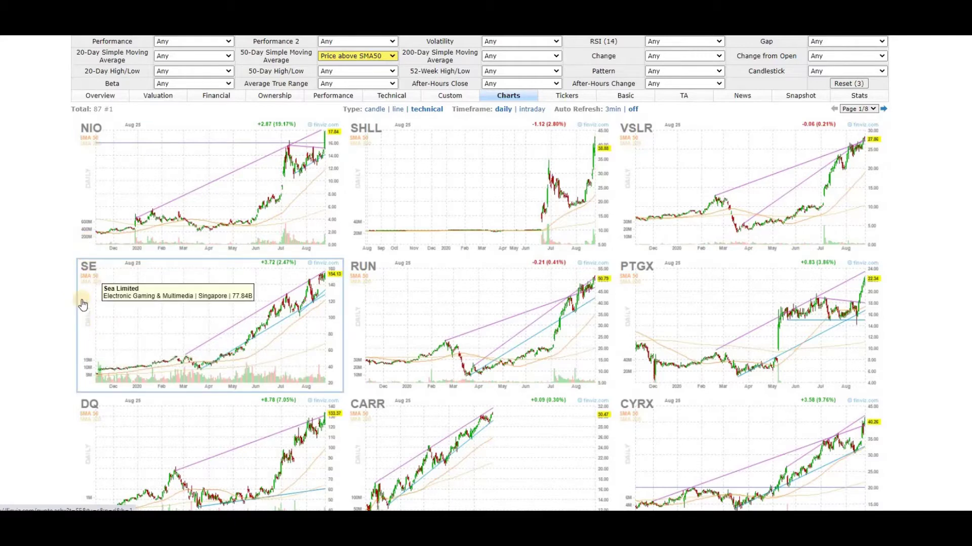
pyautogui.scroll(2, 113, 215)
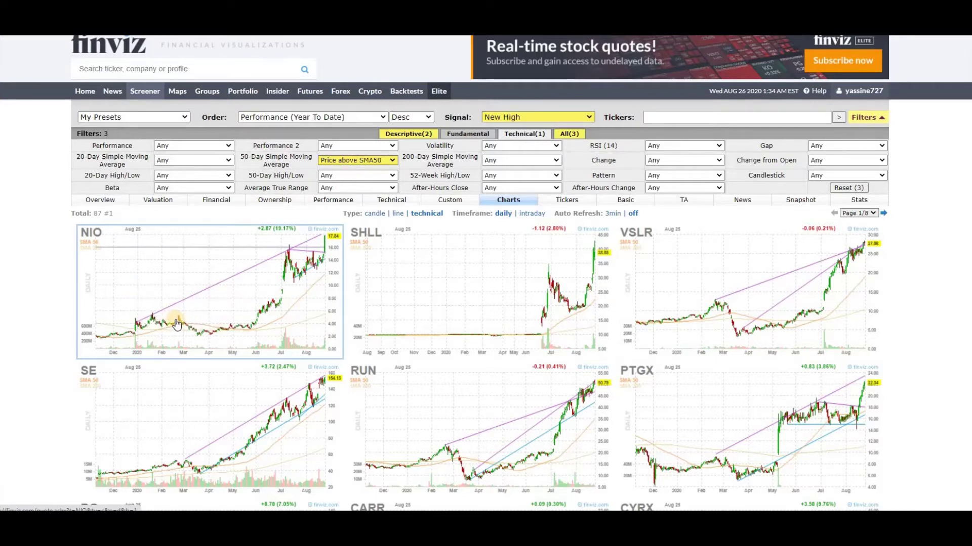
pyautogui.scroll(-2, 178, 324)
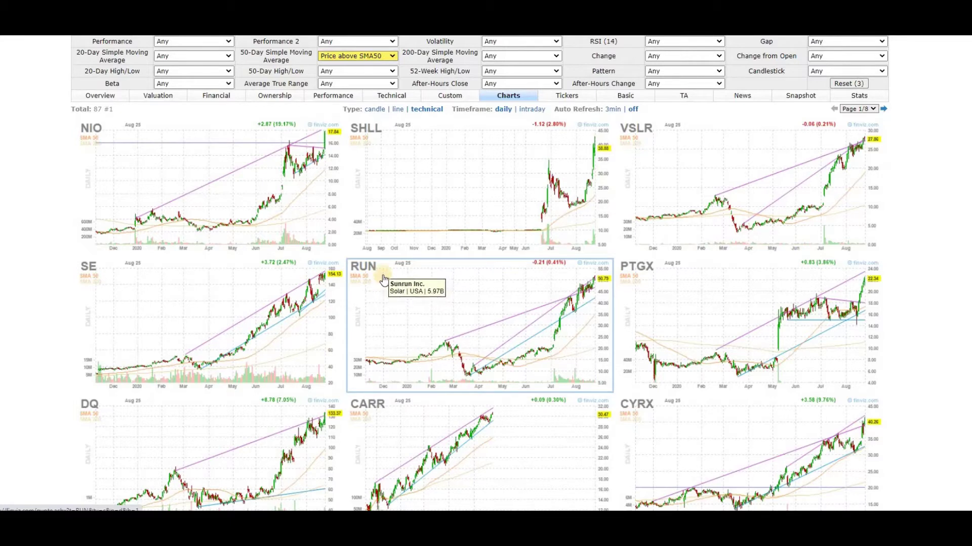
# Scroll through the YTD-sorted chart grid to review the top performers, led by NIO
pyautogui.scroll(-2, 383, 279)
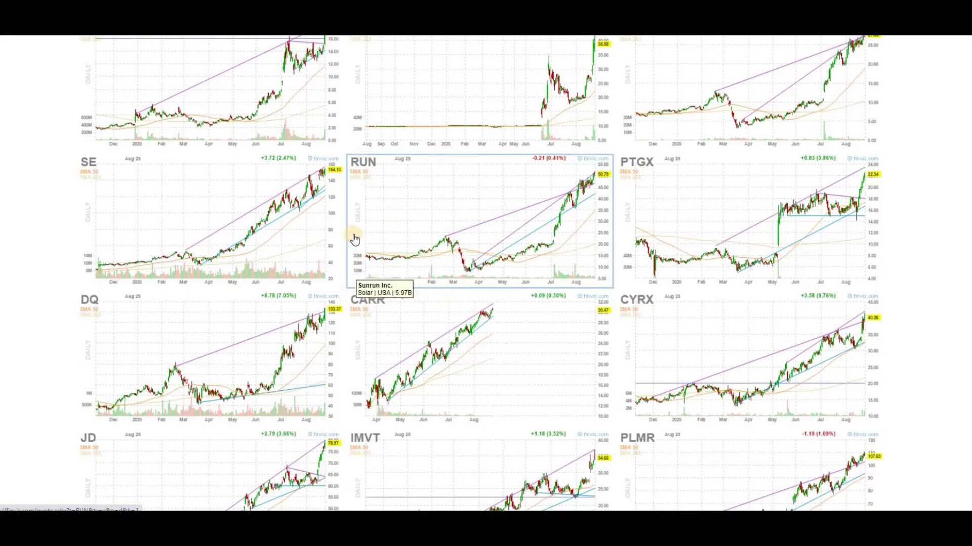
pyautogui.scroll(3, 358, 235)
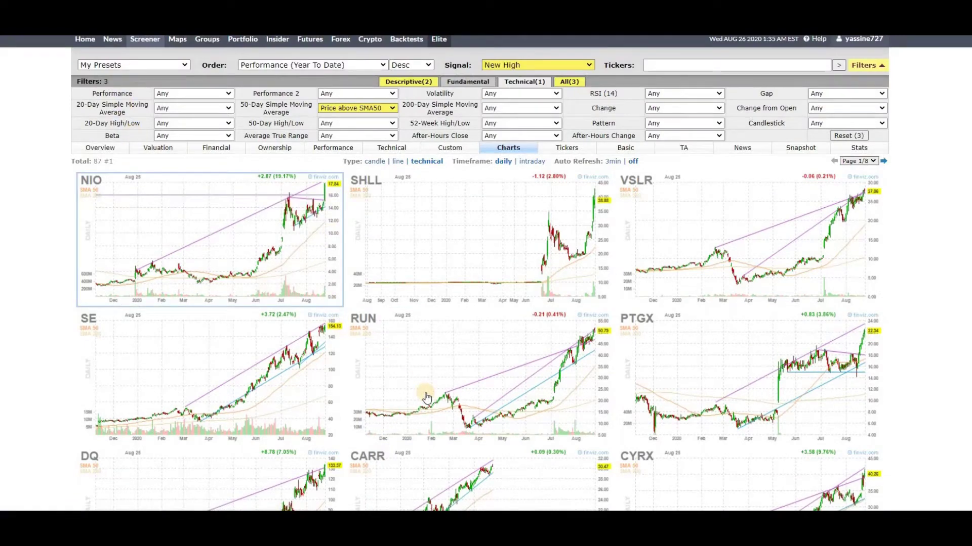
pyautogui.scroll(-4, 420, 400)
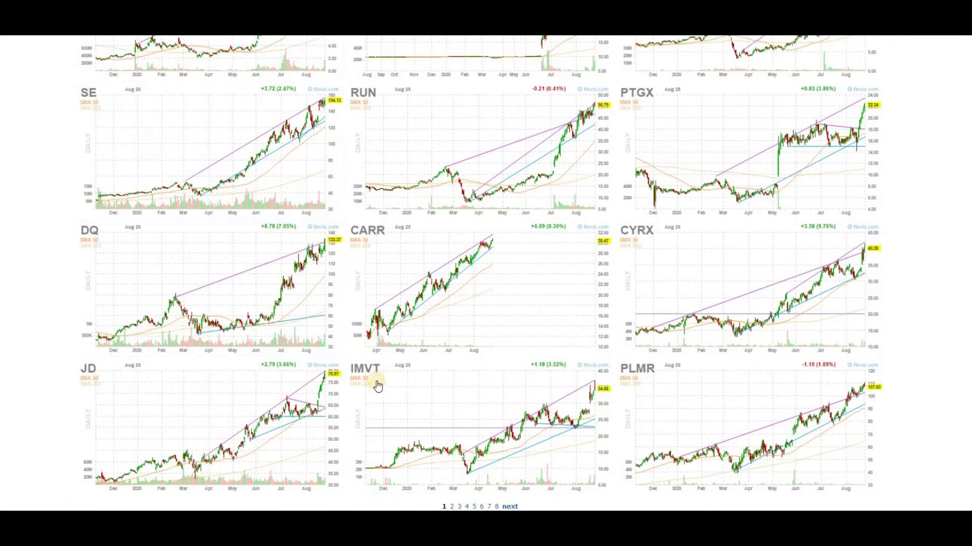
pyautogui.scroll(4, 122, 227)
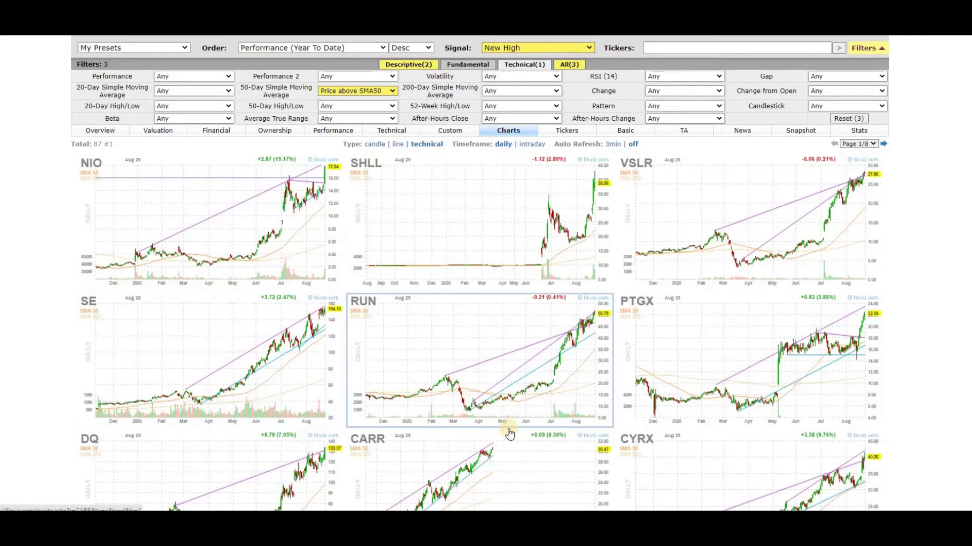
pyautogui.scroll(-4, 507, 431)
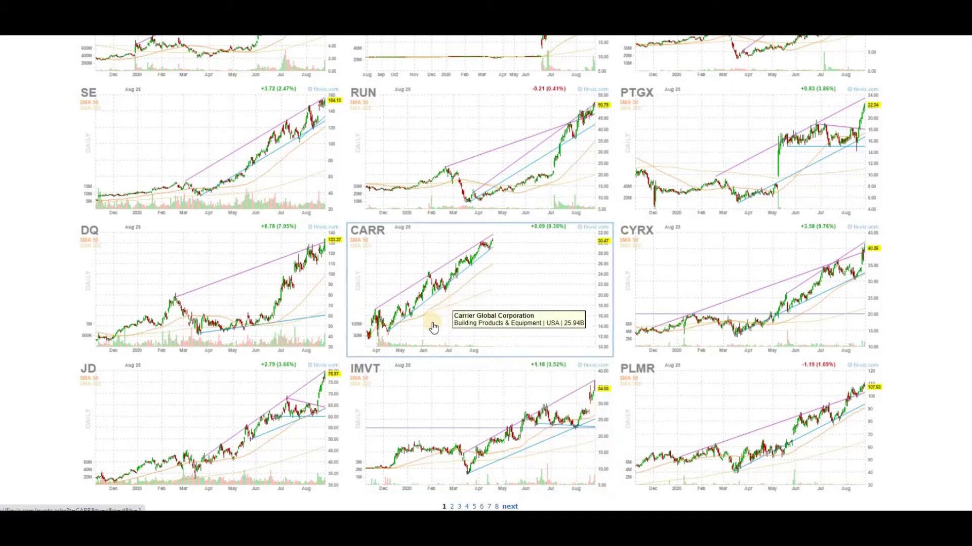
pyautogui.scroll(3, 431, 327)
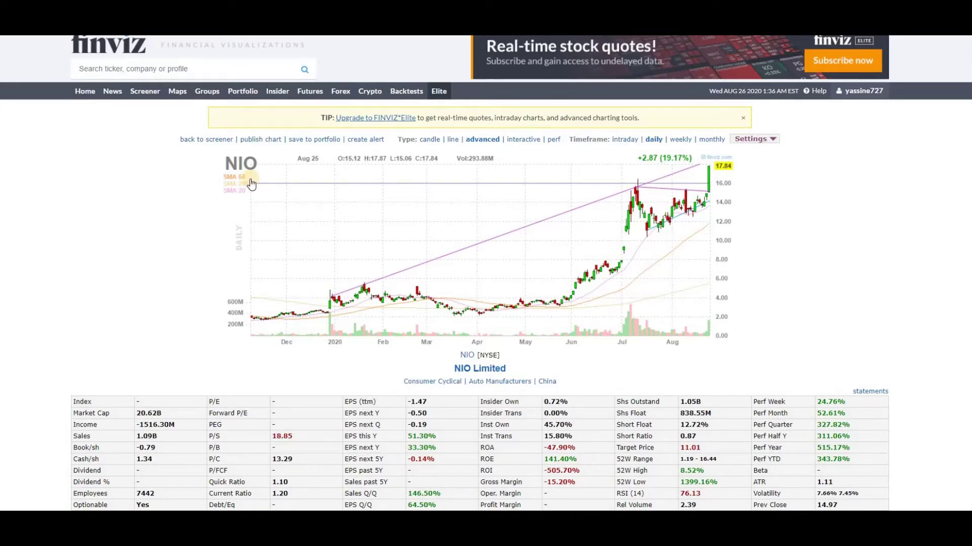
# Return from NIO's quote page to the chart grid and load the next results page
pyautogui.hotkey('alt', 'Left')
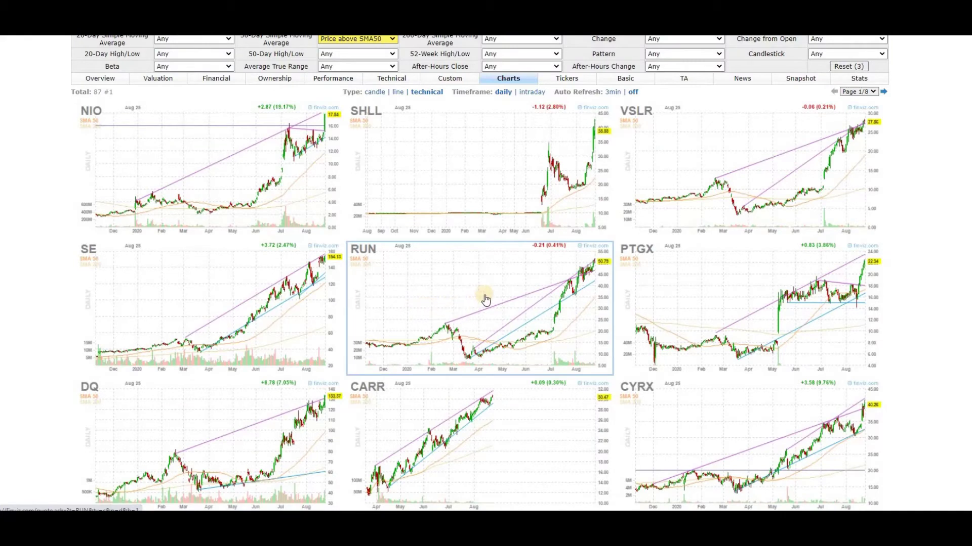
pyautogui.scroll(-2, 486, 300)
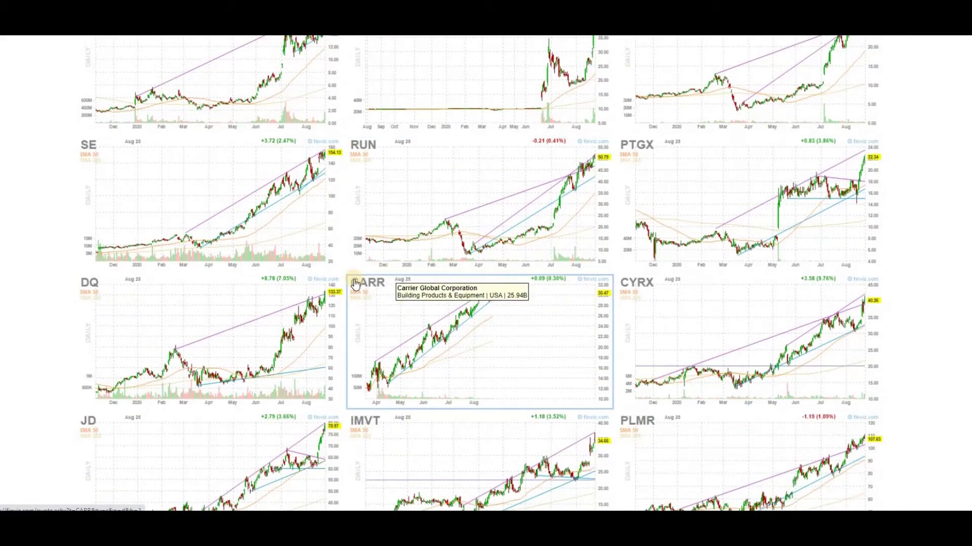
pyautogui.scroll(-1, 414, 329)
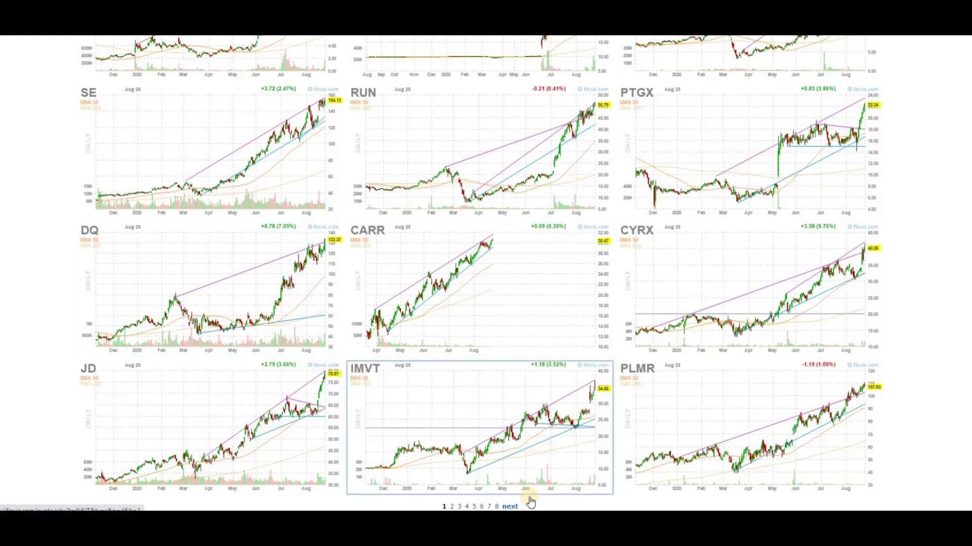
pyautogui.click(510, 507)
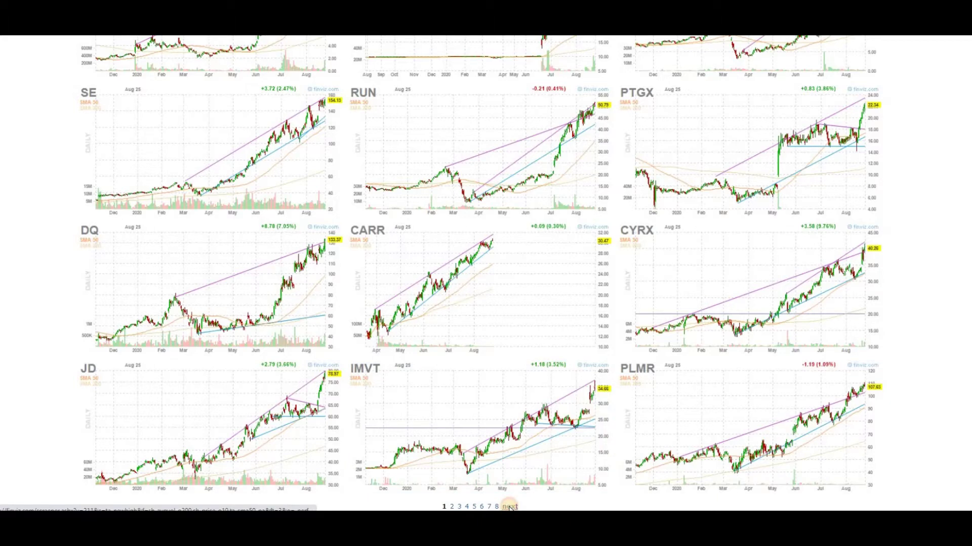
# Advance to the third page of chart results and open the IIPR quote page
pyautogui.scroll(-2, 119, 341)
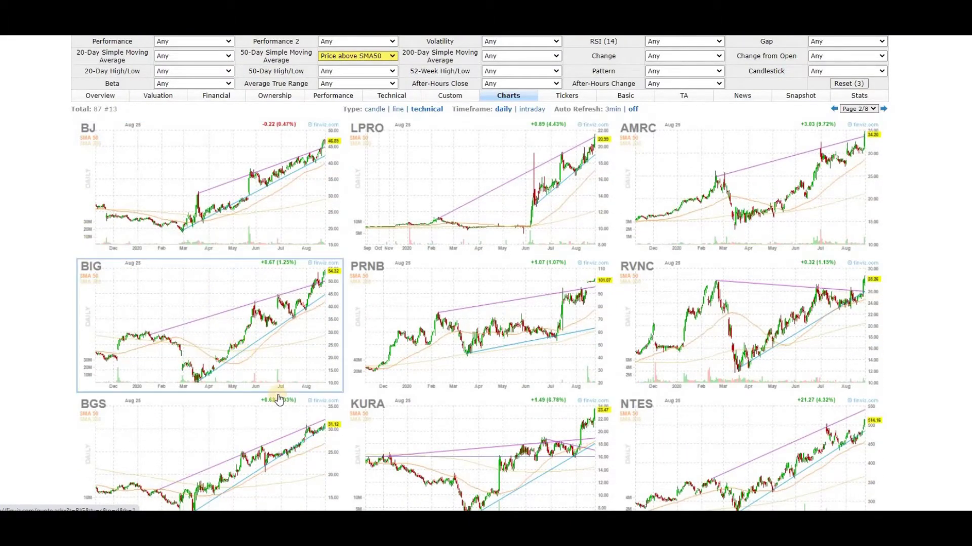
pyautogui.scroll(-3, 766, 425)
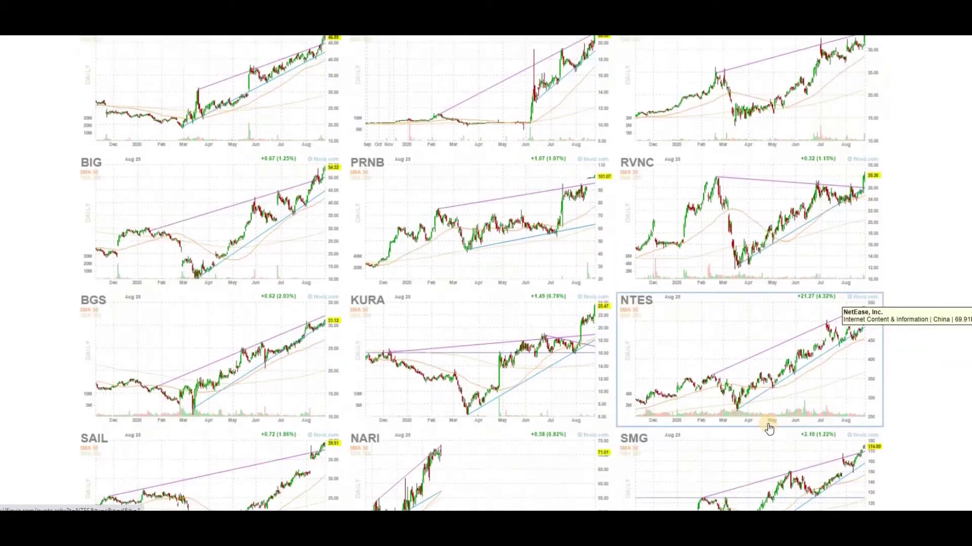
pyautogui.scroll(-1, 582, 405)
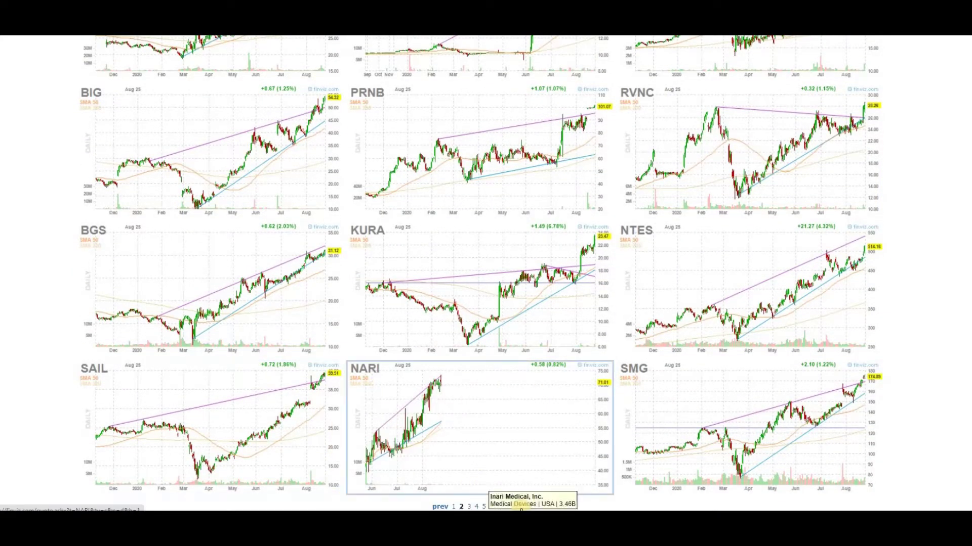
pyautogui.click(522, 507)
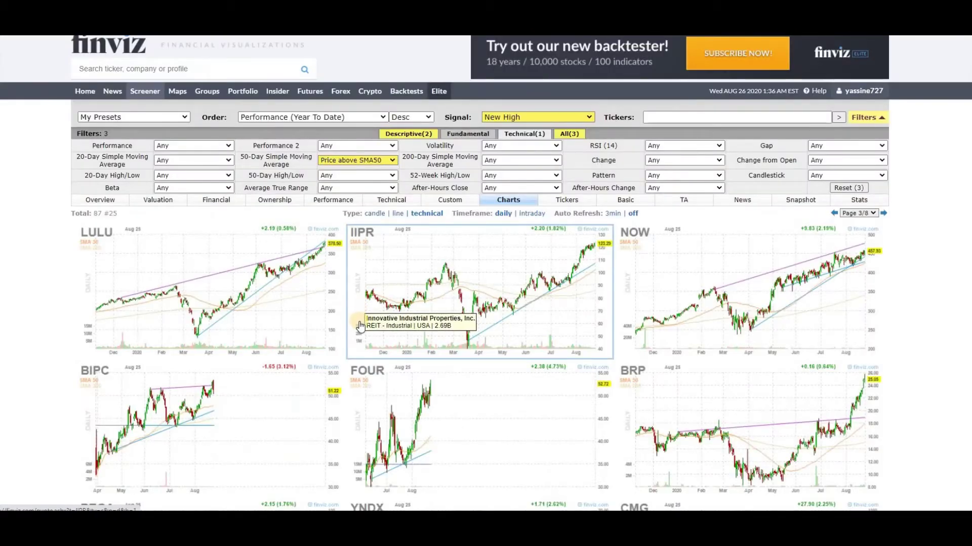
pyautogui.scroll(-1, 417, 450)
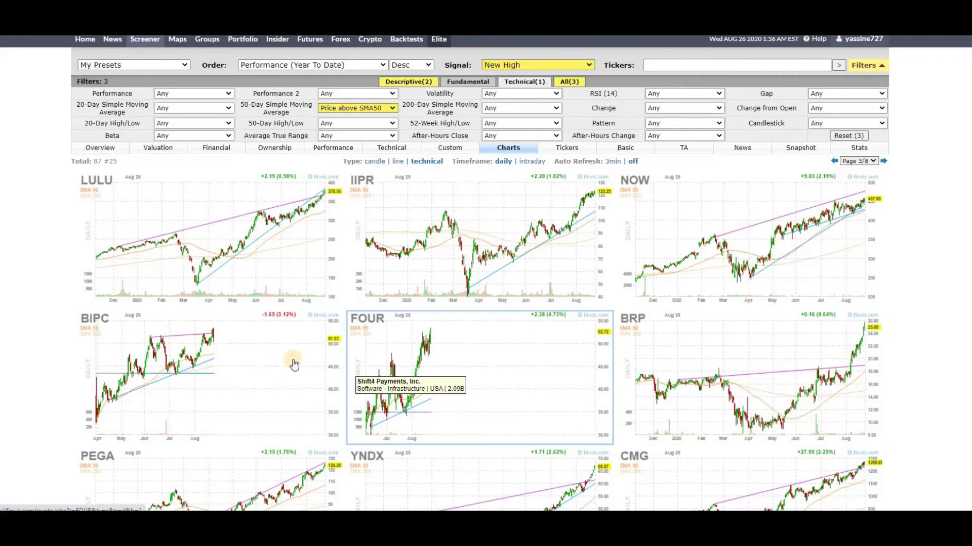
pyautogui.scroll(-1, 365, 297)
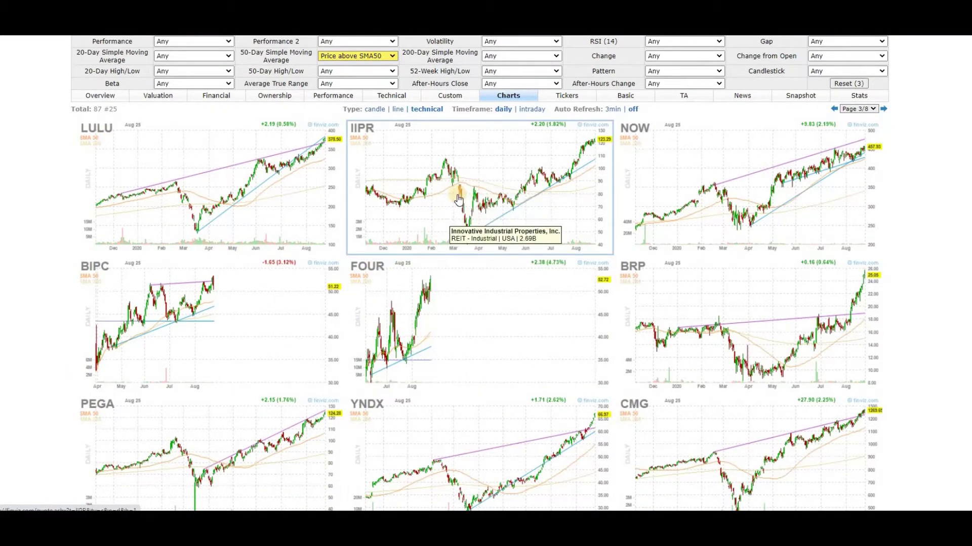
pyautogui.click(483, 207)
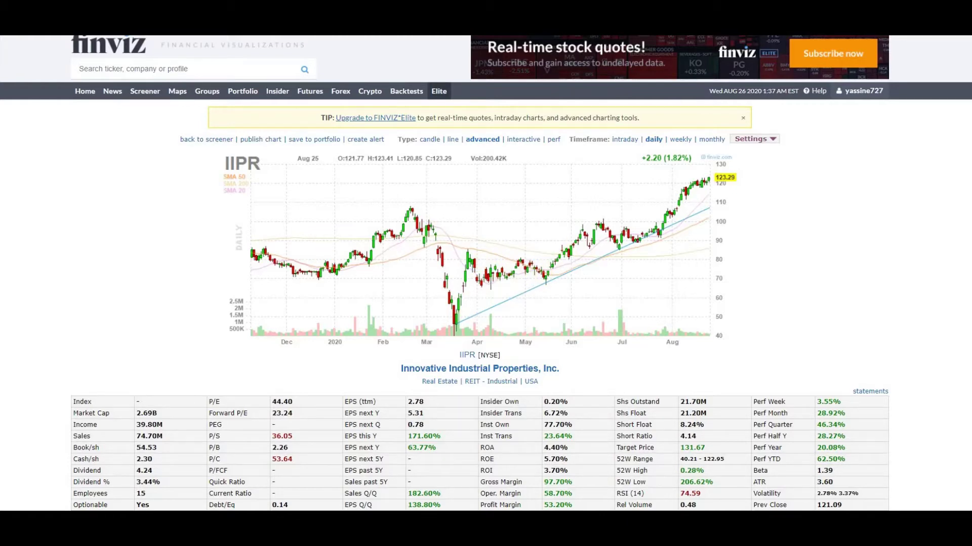
# After reviewing IIPR's fundamentals, bring the TC2000 charting window to the front
pyautogui.hotkey('alt', 'Tab')
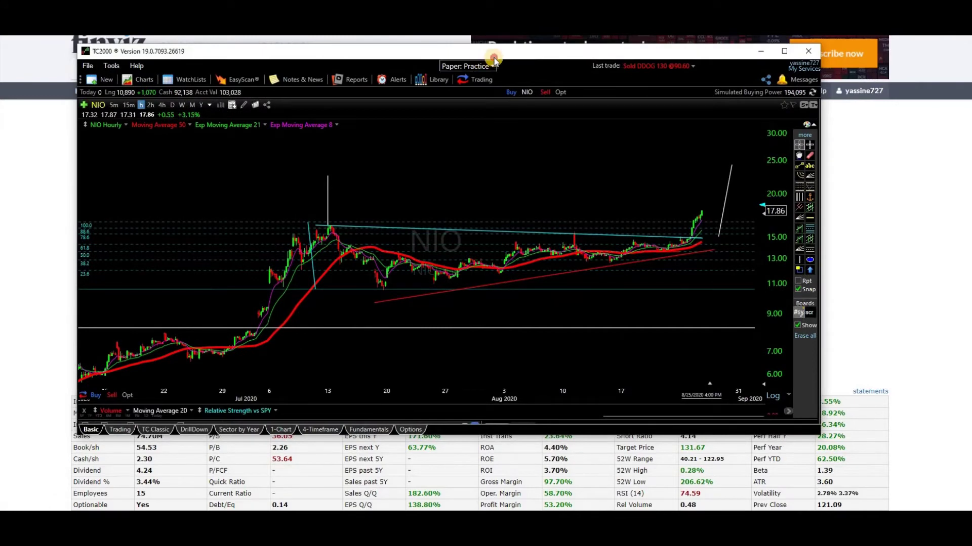
# Load IIPR in TC2000 and zoom its daily chart
pyautogui.write('IIPR')
pyautogui.press('Return')
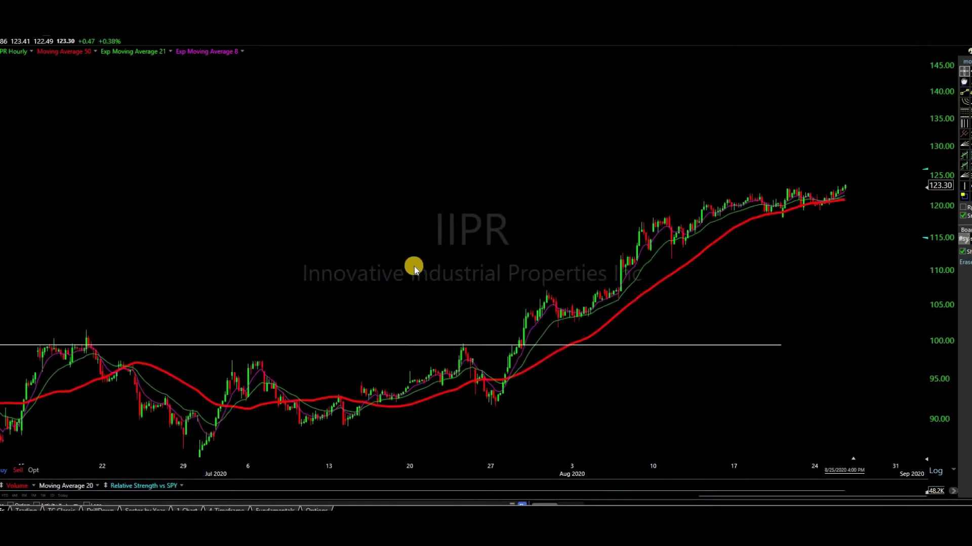
pyautogui.scroll(-6, 414, 259)
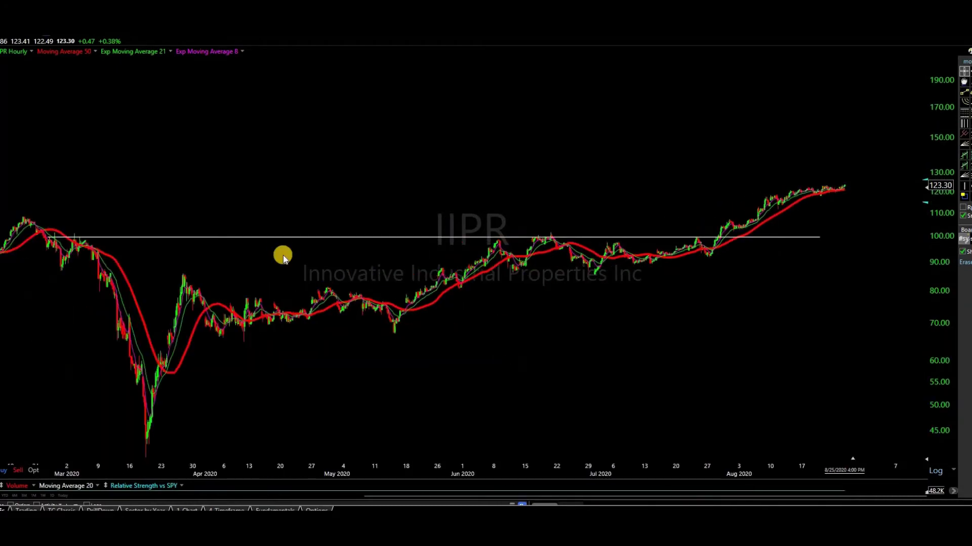
pyautogui.scroll(-3, 134, 101)
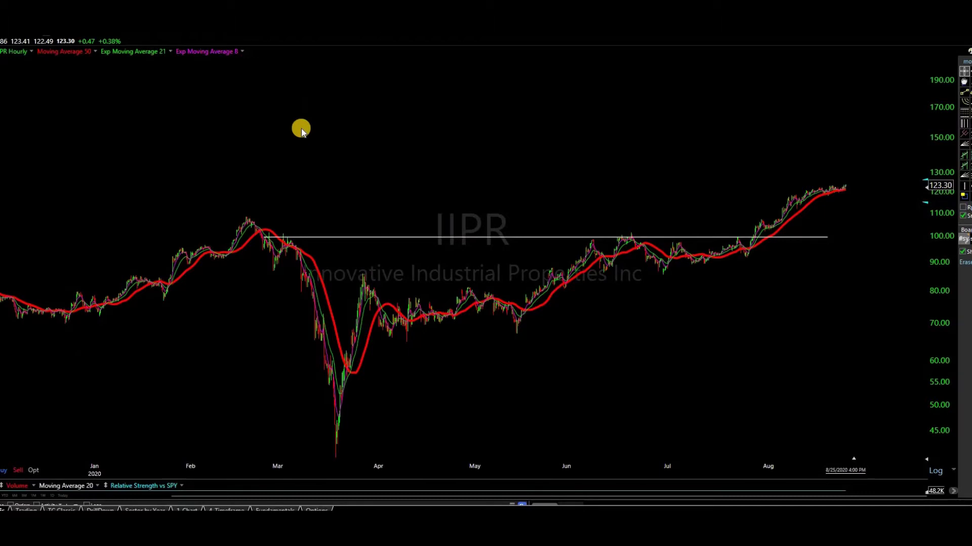
pyautogui.scroll(-2, 582, 340)
pyautogui.scroll(-1, 577, 337)
pyautogui.scroll(1, 537, 320)
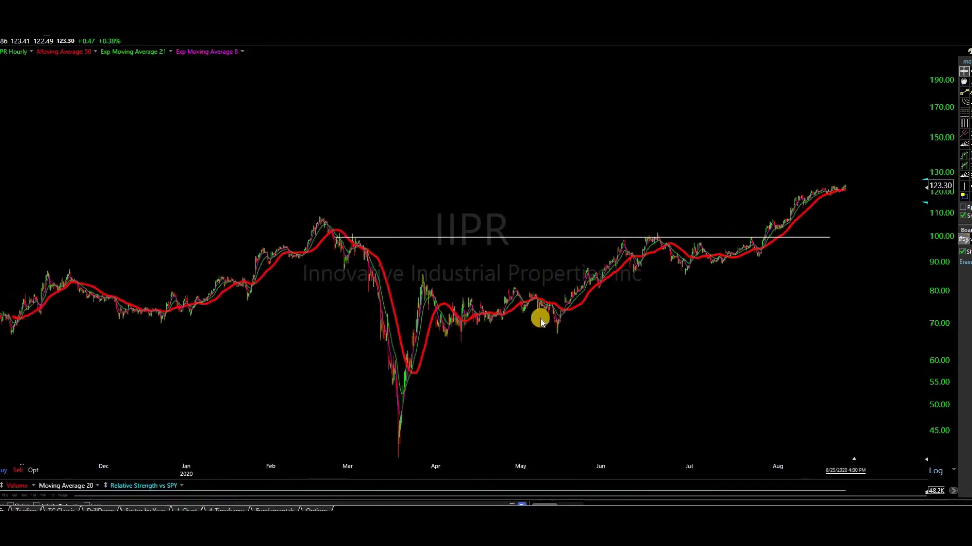
pyautogui.scroll(3, 460, 330)
# Draw a support line under the June–July lows and a diagonal from the March low to the breakout
pyautogui.moveTo(478, 272); pyautogui.dragTo(607, 269)
pyautogui.moveTo(715, 262); pyautogui.dragTo(715, 261)
pyautogui.moveTo(92, 435); pyautogui.dragTo(518, 283)
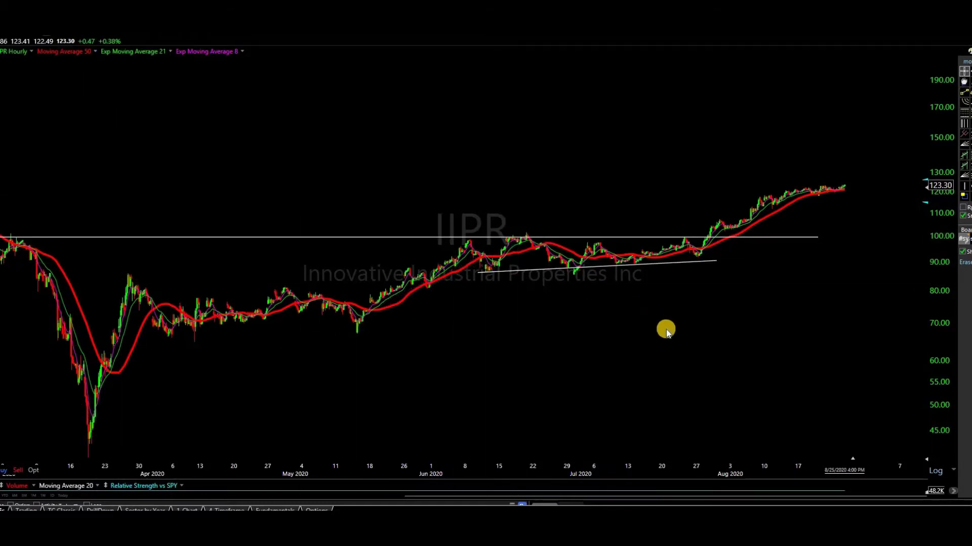
pyautogui.scroll(3, 666, 330)
pyautogui.click(632, 273)
# Draw a level trendline across IIPR's flat recent highs
pyautogui.scroll(2, 632, 387)
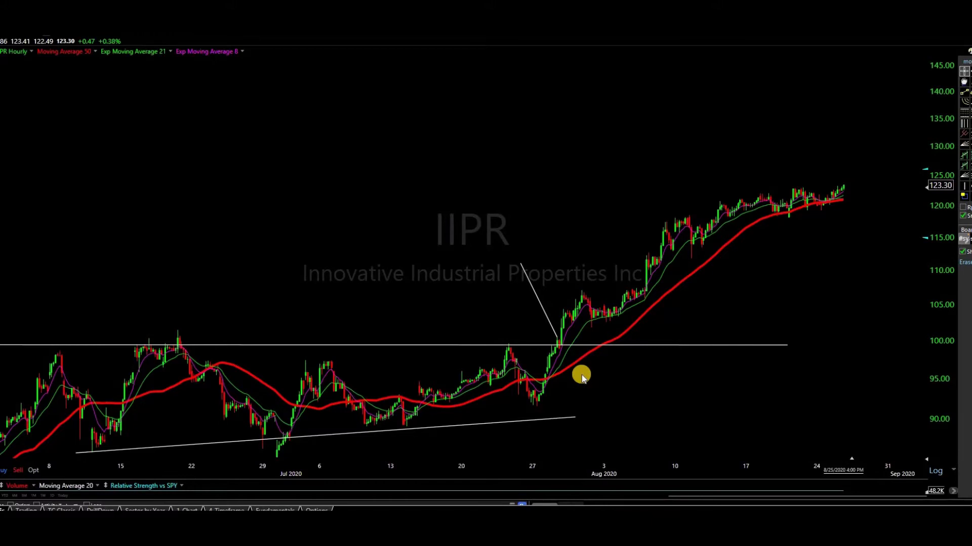
pyautogui.scroll(-2, 580, 376)
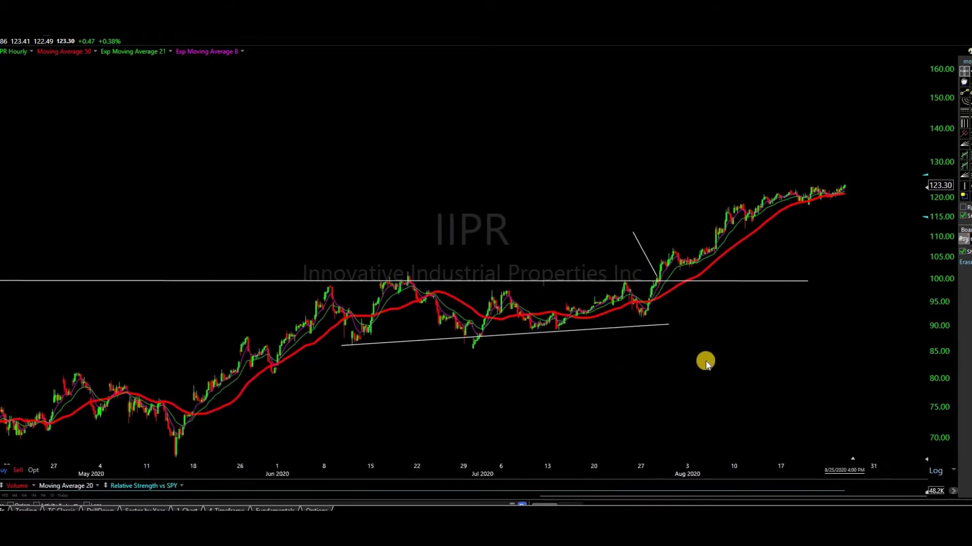
pyautogui.scroll(2, 702, 369)
pyautogui.moveTo(736, 188)
pyautogui.mouseDown()
pyautogui.moveTo(831, 192)
pyautogui.moveTo(787, 219)
pyautogui.mouseUp()
pyautogui.moveTo(833, 191); pyautogui.dragTo(843, 185)
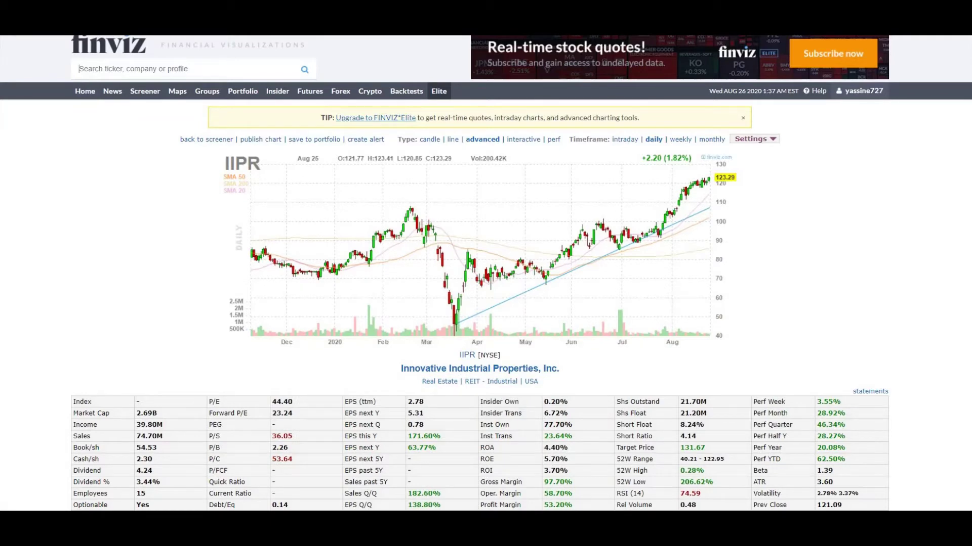
# Go back to the chart grid, move to results page 4, and open the CRM quote page
pyautogui.hotkey('alt', 'Left')
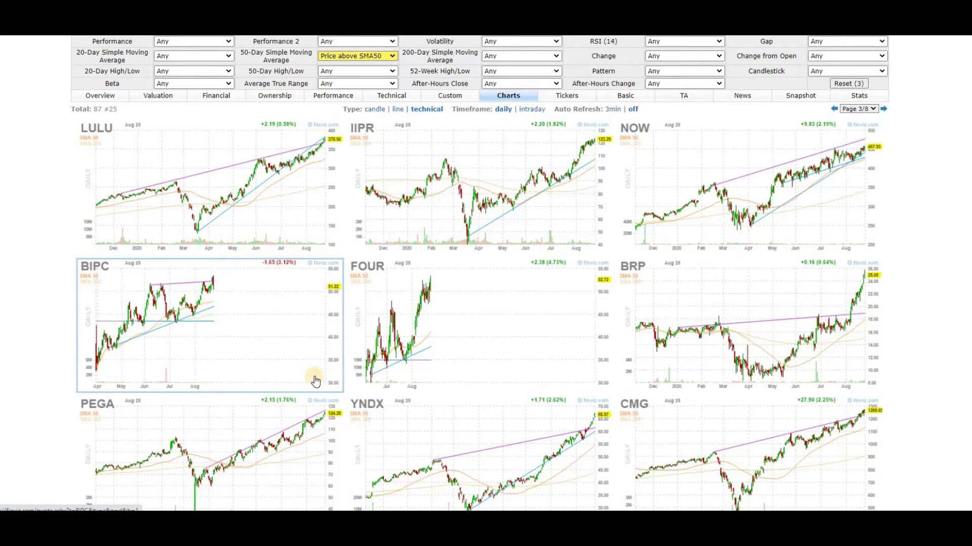
pyautogui.scroll(-3, 309, 379)
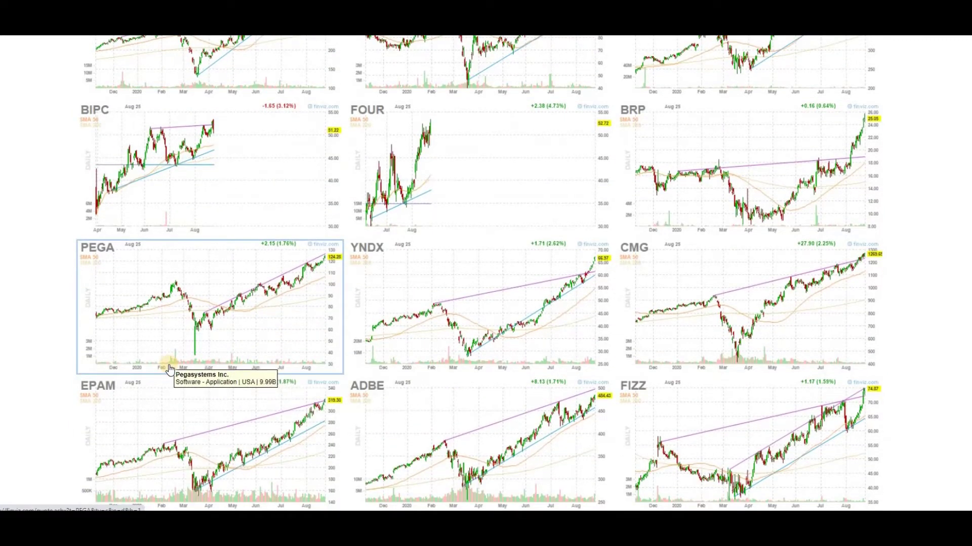
pyautogui.scroll(-1, 170, 369)
pyautogui.click(519, 507)
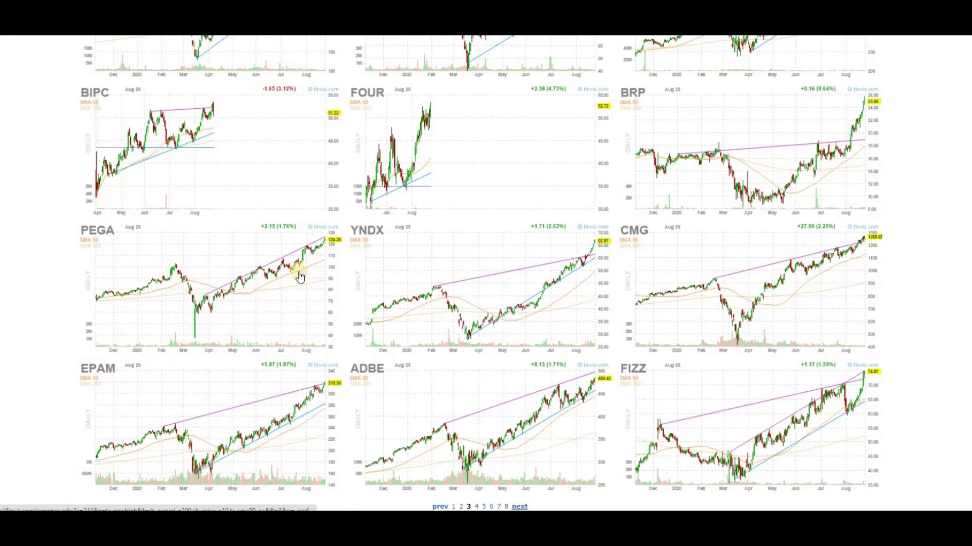
pyautogui.scroll(-1, 187, 311)
pyautogui.scroll(-3, 166, 319)
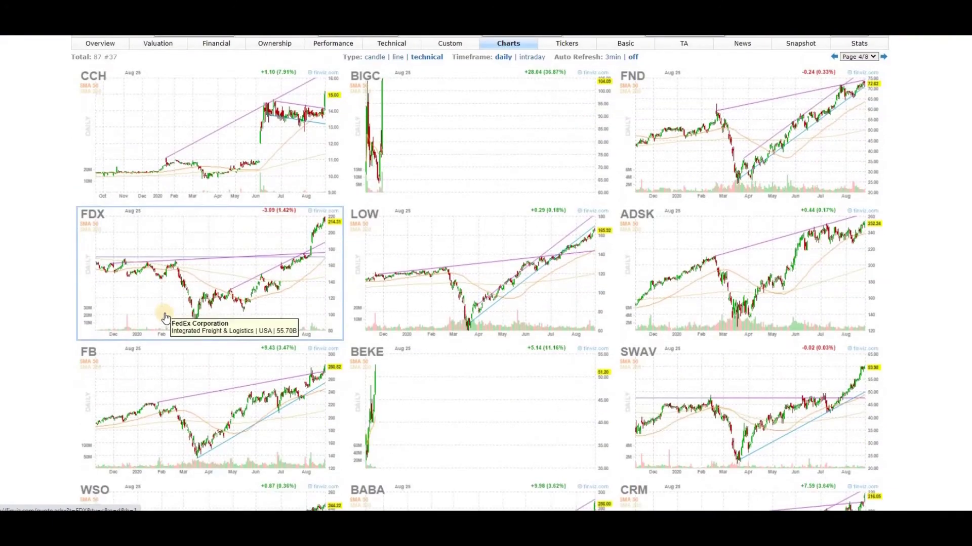
pyautogui.scroll(-2, 162, 321)
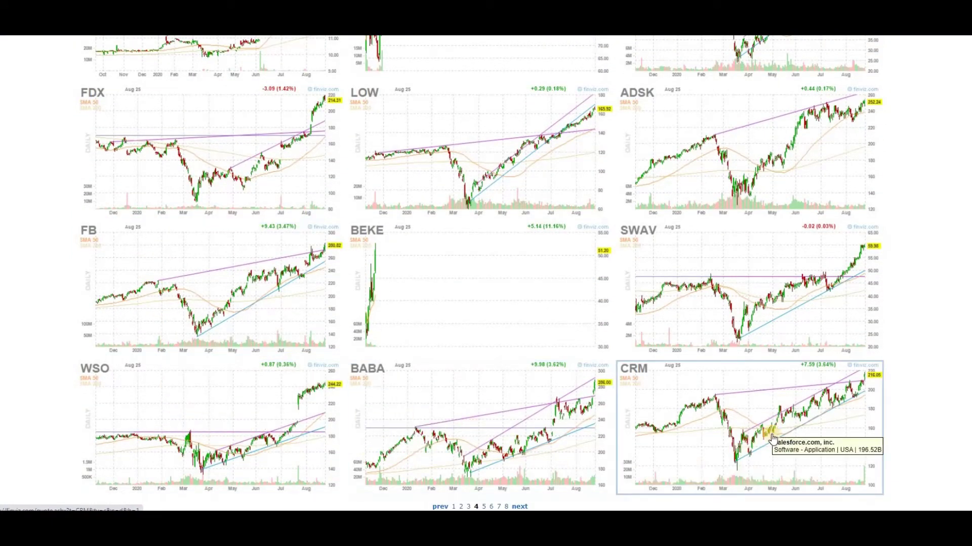
pyautogui.click(808, 415)
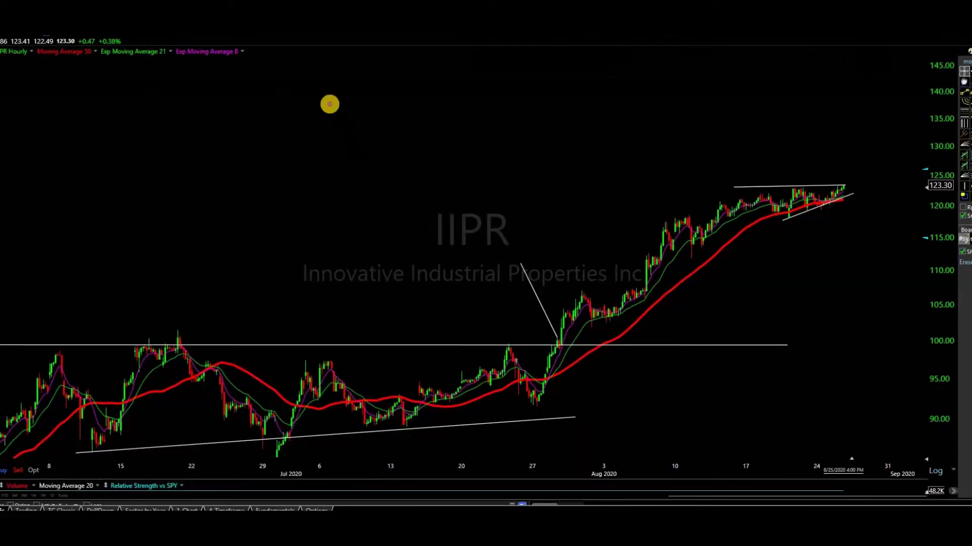
pyautogui.moveTo(329, 105)
pyautogui.mouseDown()
pyautogui.moveTo(371, 178)
pyautogui.moveTo(471, 105)
pyautogui.moveTo(524, 194)
pyautogui.moveTo(547, 189)
pyautogui.moveTo(618, 130)
pyautogui.mouseUp()
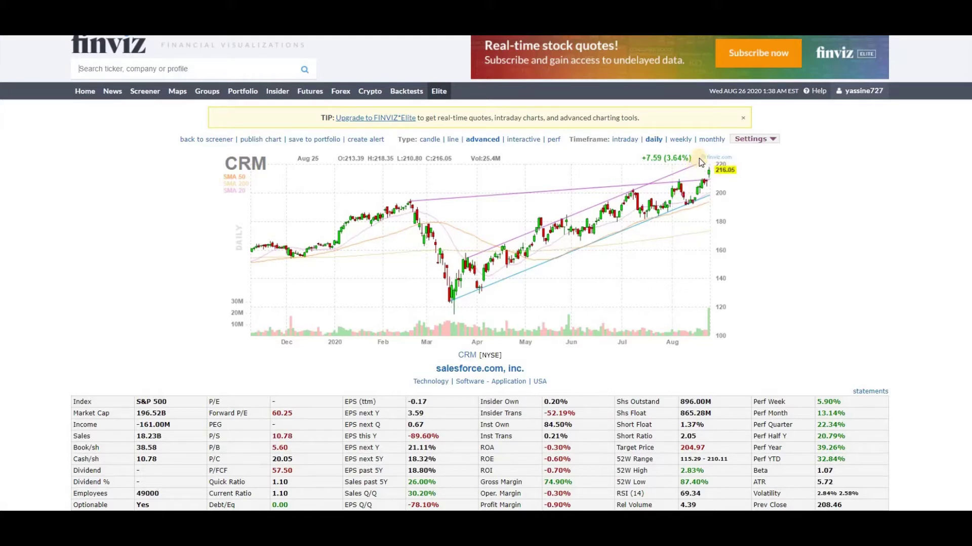
pyautogui.click(101, 69)
# Return to the chart grid, go to results page 5, and open PWR's quote page to review it
pyautogui.hotkey('alt', 'Left')
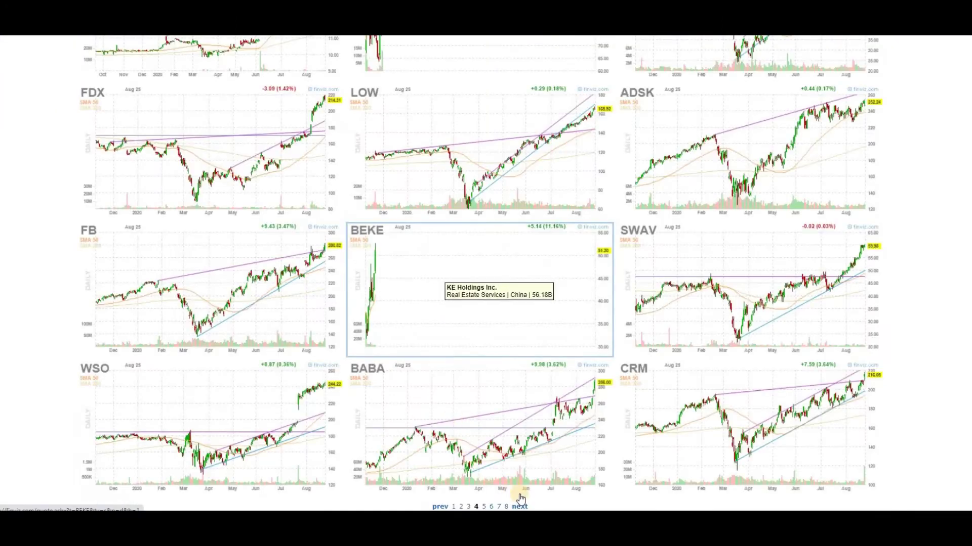
pyautogui.click(519, 506)
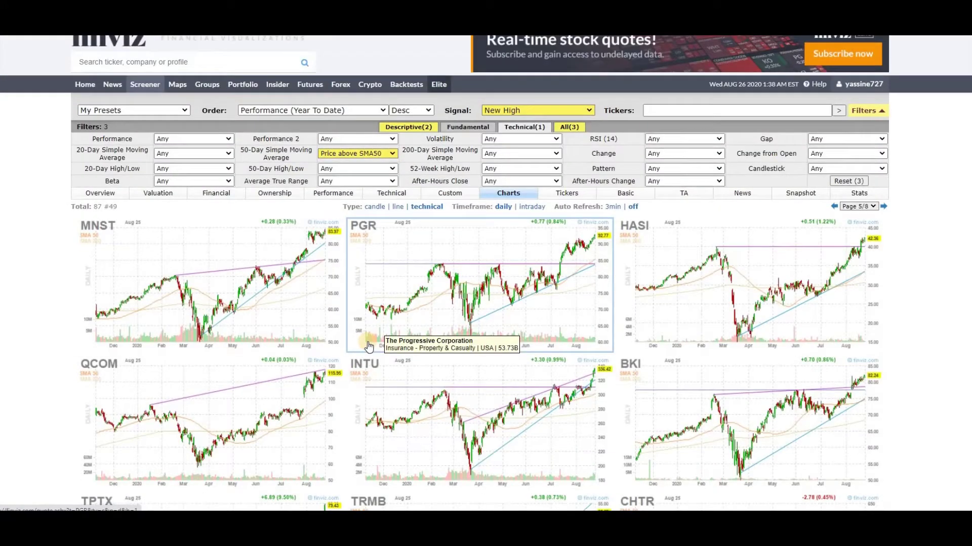
pyautogui.scroll(-1, 328, 336)
pyautogui.scroll(-3, 192, 382)
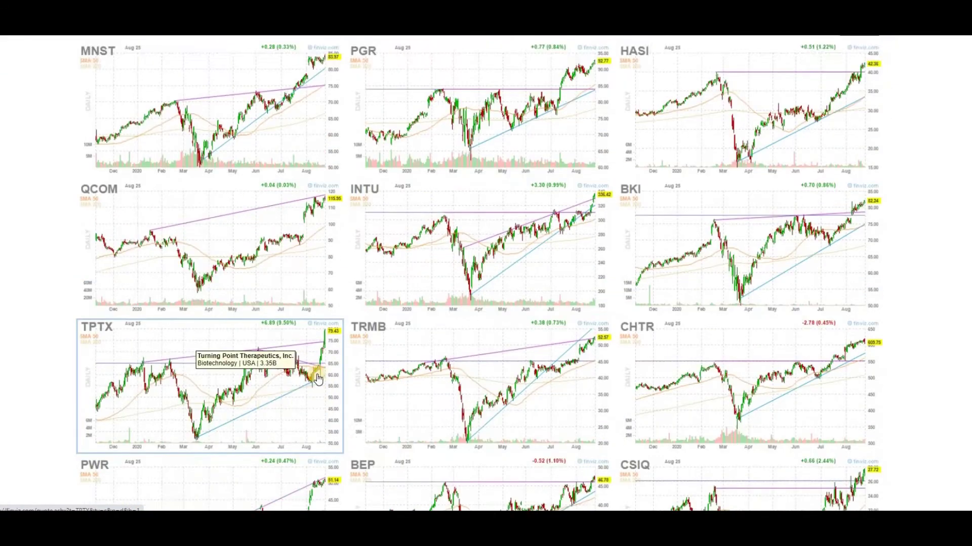
pyautogui.scroll(-2, 152, 382)
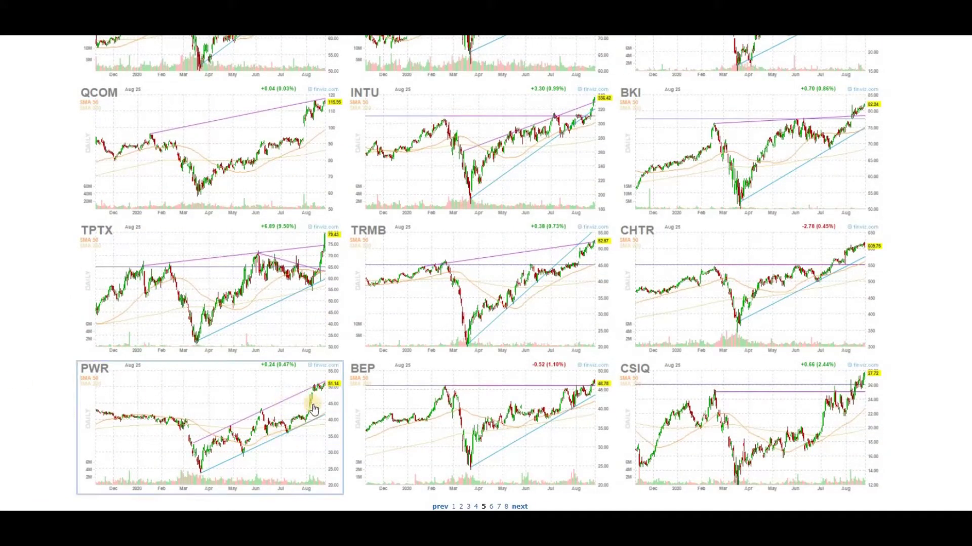
pyautogui.click(307, 421)
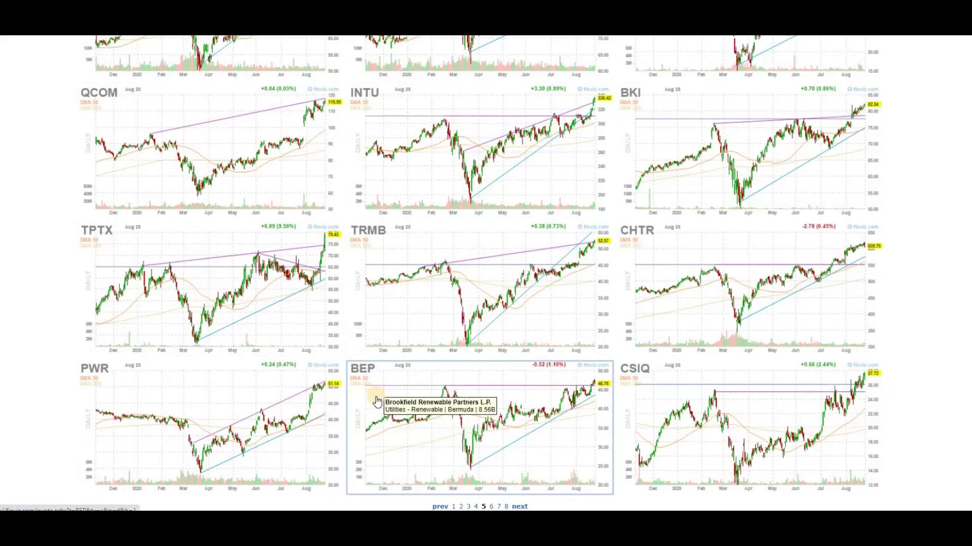
pyautogui.scroll(2, 377, 400)
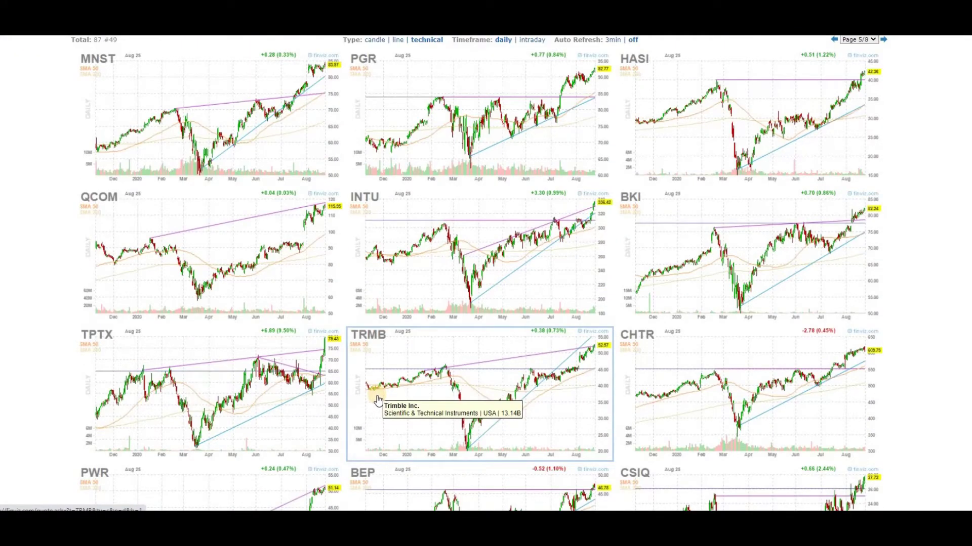
pyautogui.scroll(-2, 464, 496)
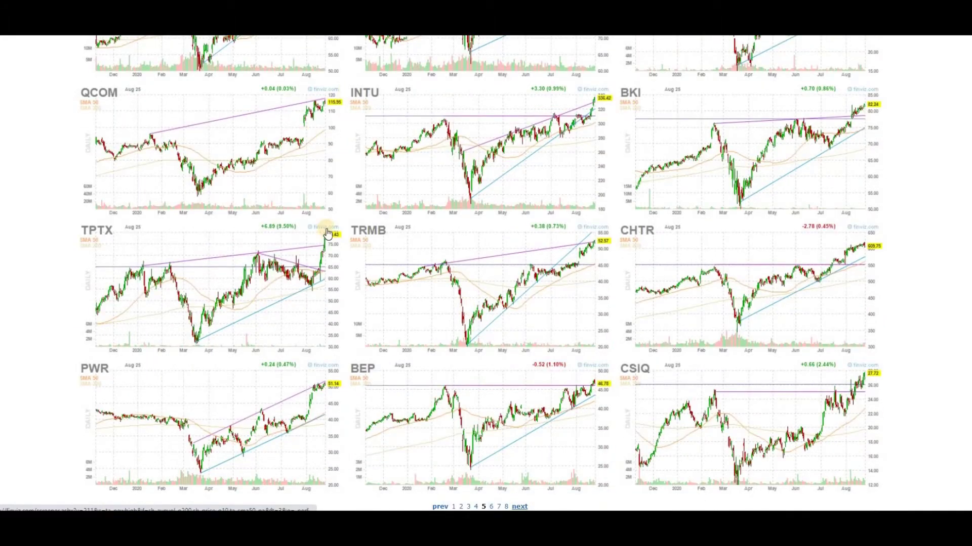
pyautogui.scroll(5, 354, 233)
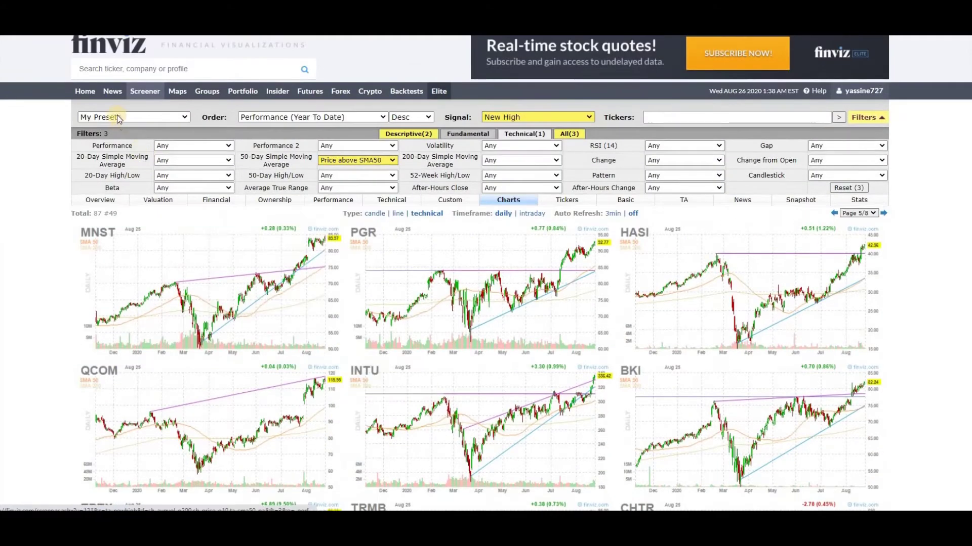
# Apply the saved 's: 60% up from low' preset and scroll its chart results
pyautogui.click(117, 116)
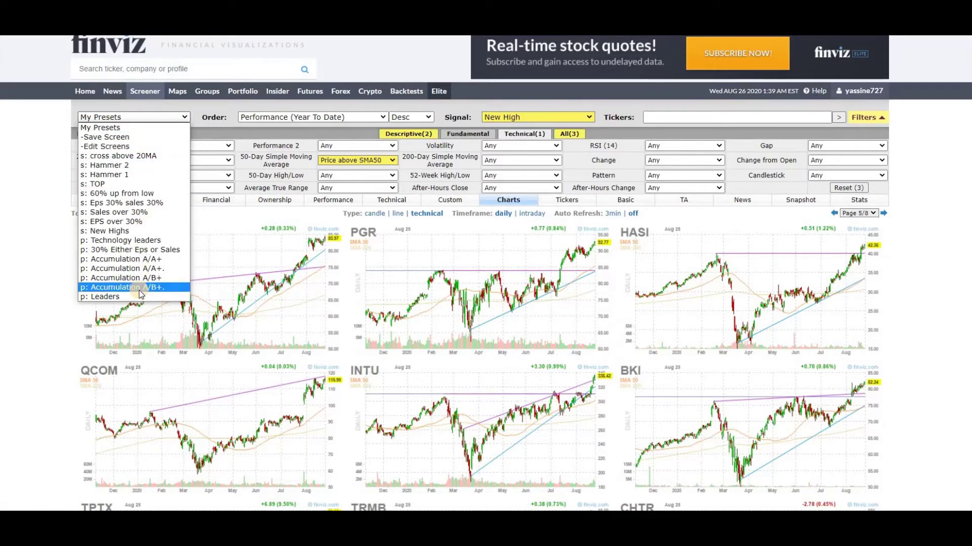
pyautogui.click(115, 196)
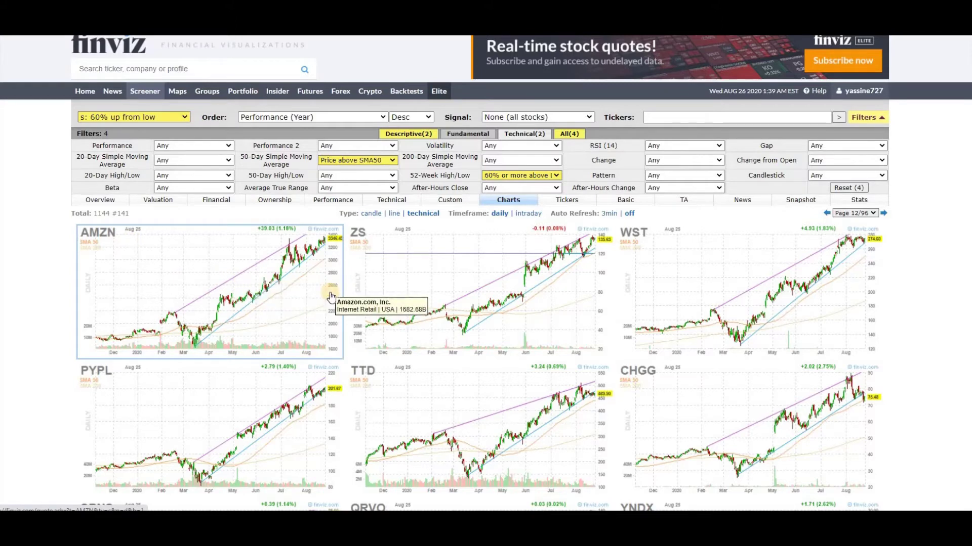
pyautogui.scroll(-5, 332, 296)
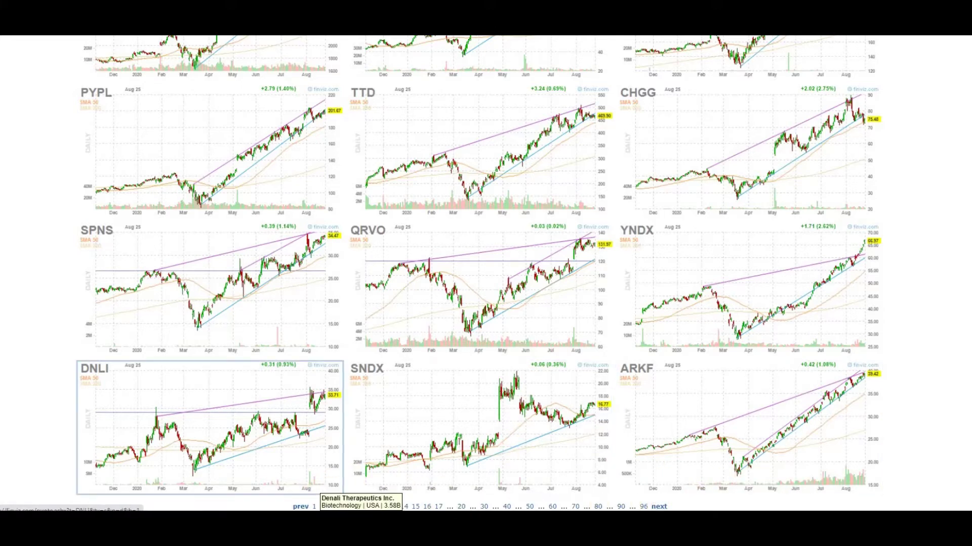
# Page through the screener chart results to the last page, 96 of 96
pyautogui.click(659, 508)
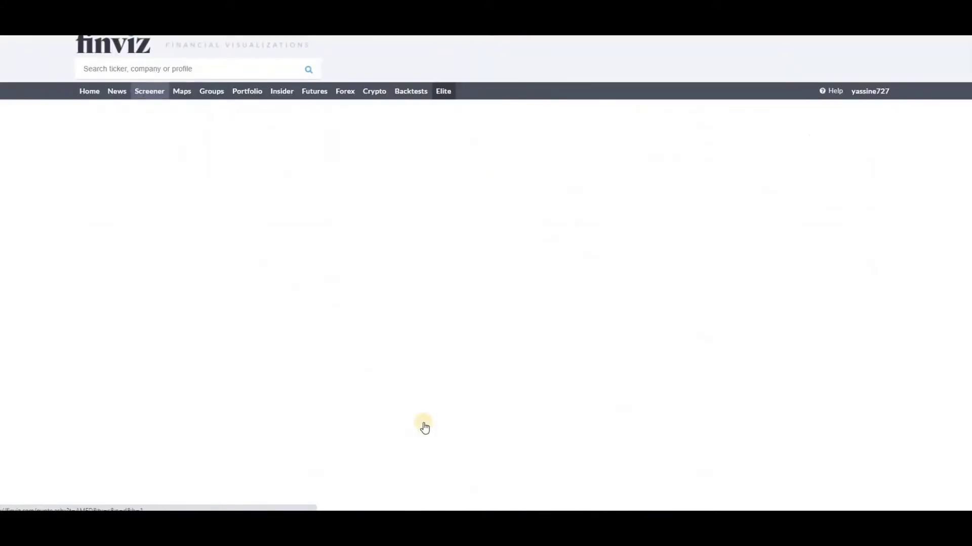
pyautogui.scroll(-1, 155, 376)
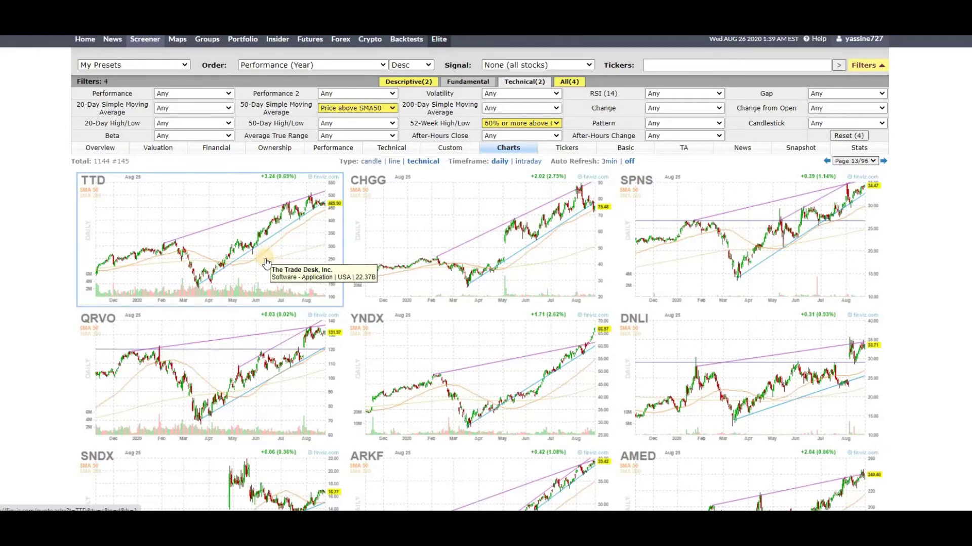
pyautogui.scroll(-2, 263, 276)
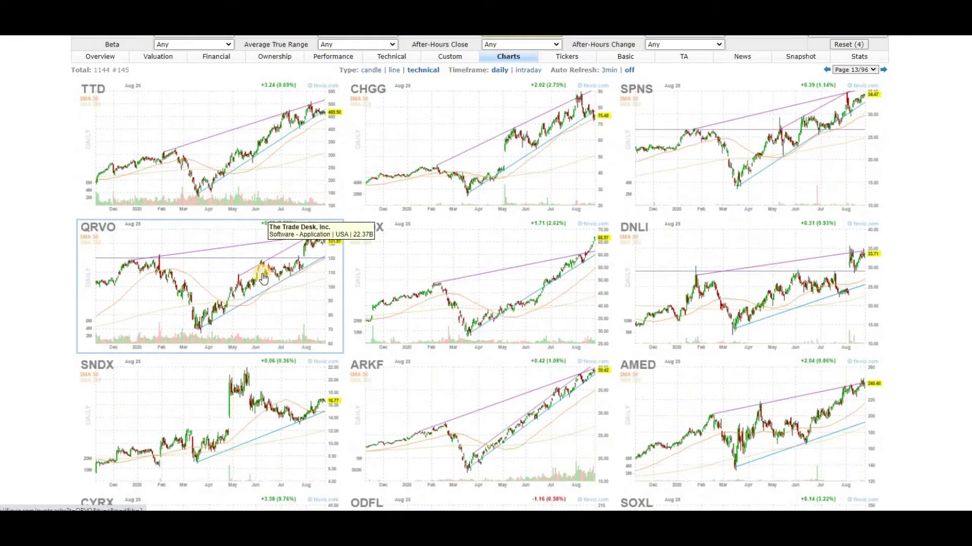
pyautogui.scroll(-1, 263, 278)
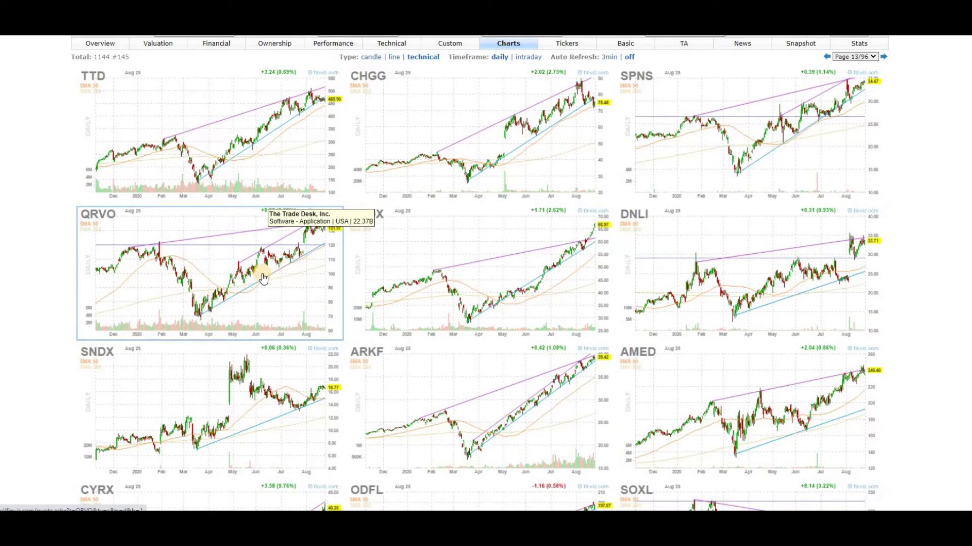
pyautogui.scroll(-3, 263, 279)
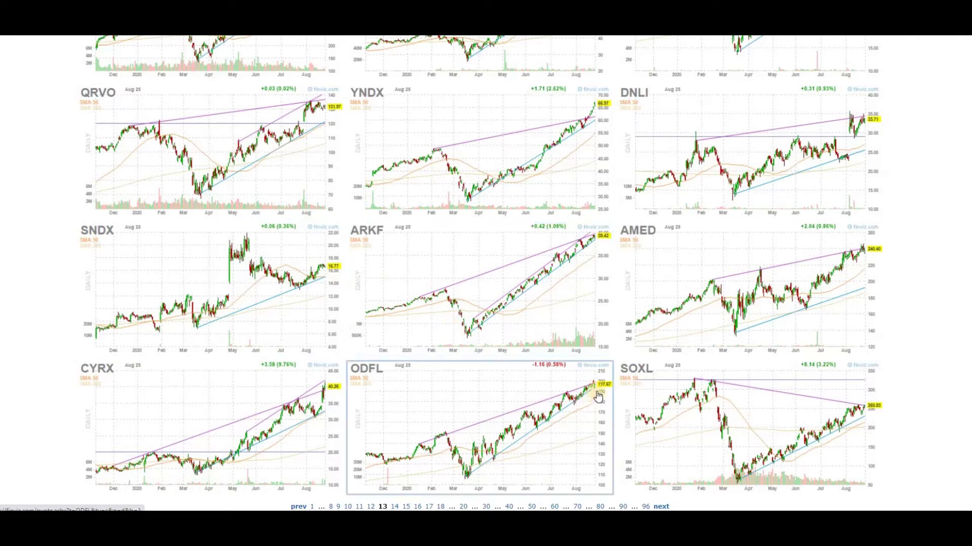
pyautogui.click(646, 506)
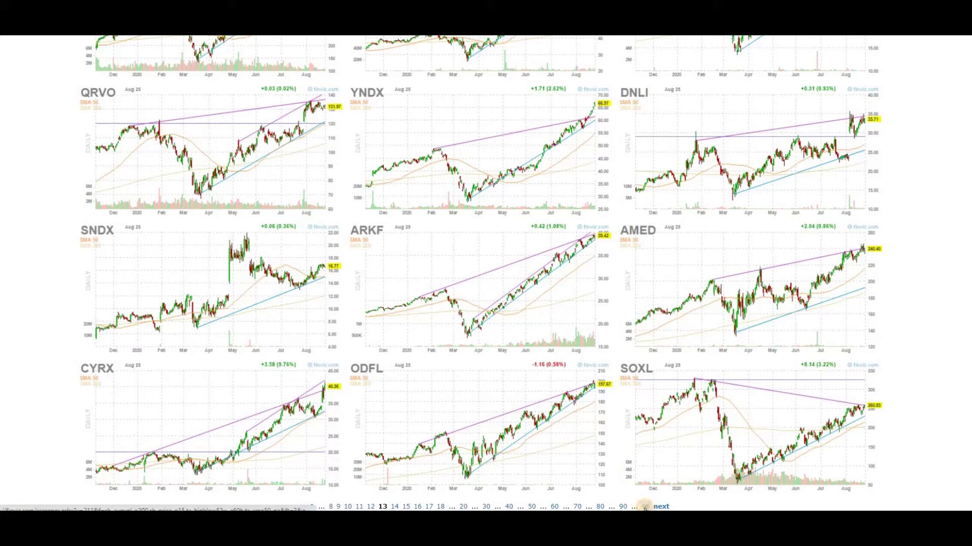
pyautogui.click(645, 506)
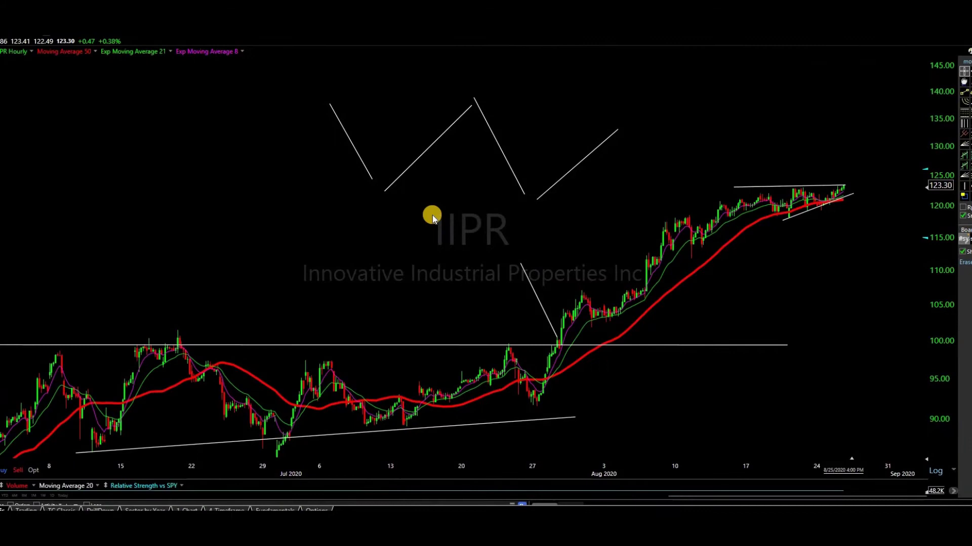
# Load PPD's hourly chart in TC2000, zoom to review its trendlines, then return to Finviz
pyautogui.write('ppd')
pyautogui.press('Return')
pyautogui.scroll(-5, 462, 314)
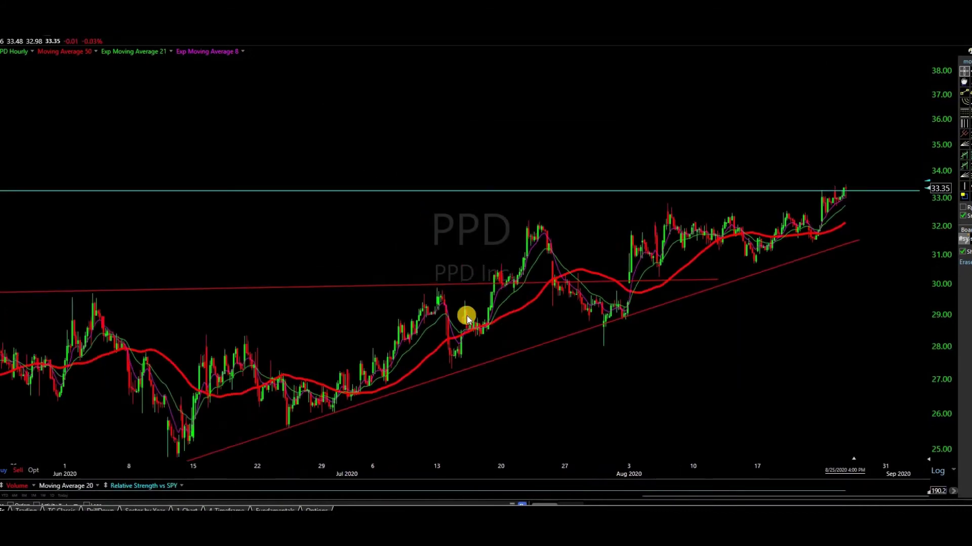
pyautogui.scroll(-3, 297, 250)
pyautogui.scroll(2, 210, 235)
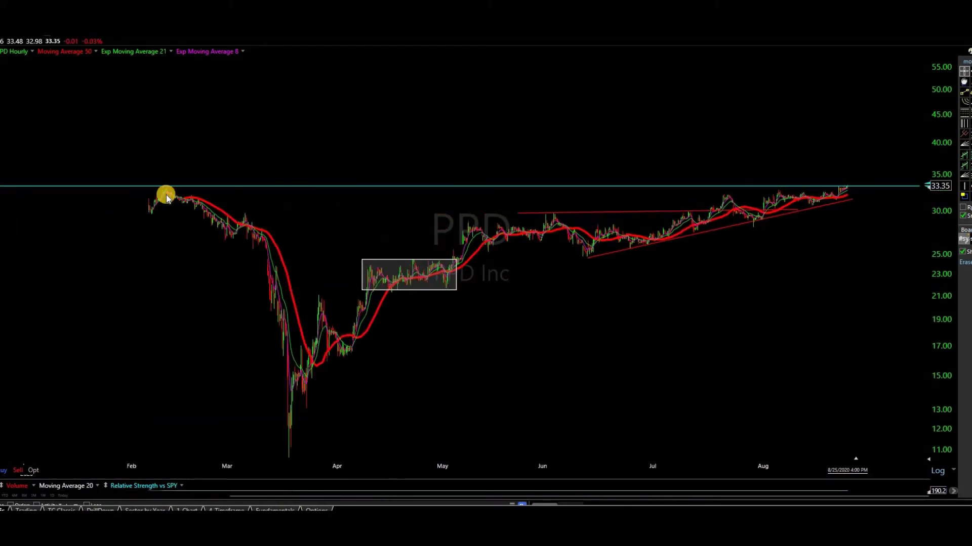
pyautogui.scroll(6, 592, 361)
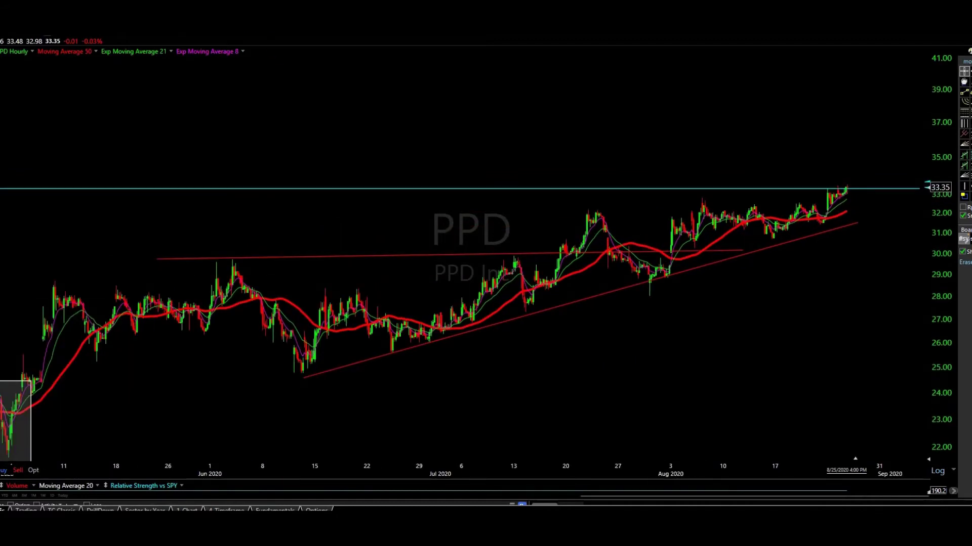
pyautogui.scroll(-2, 198, 150)
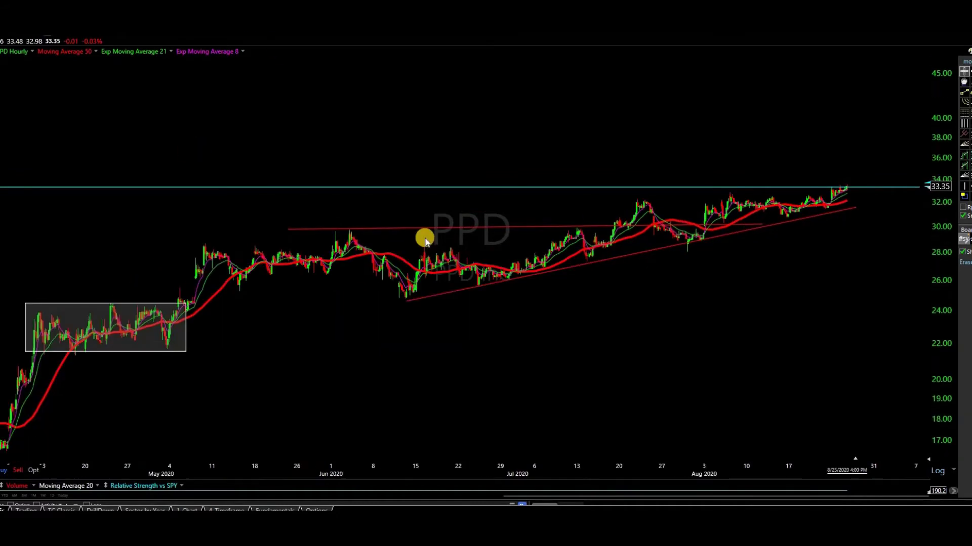
pyautogui.scroll(4, 759, 239)
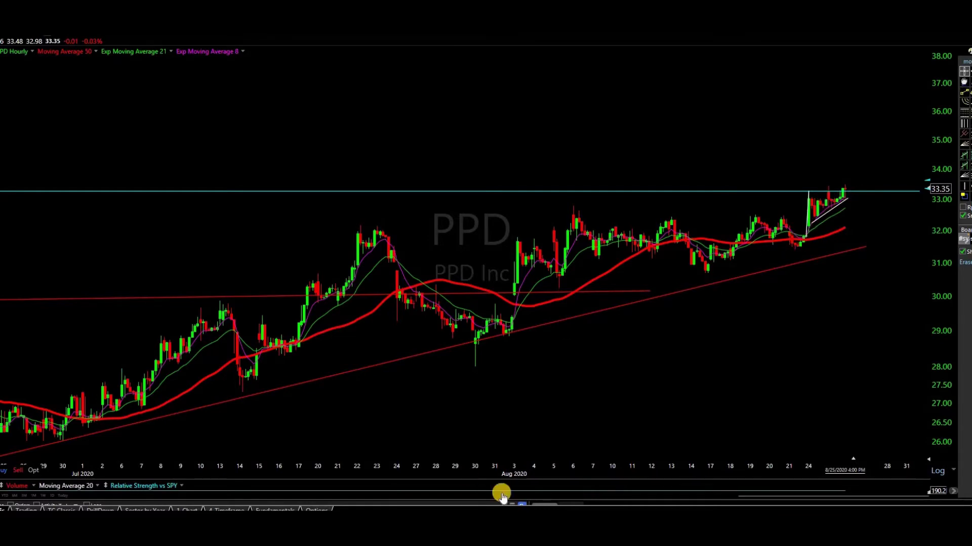
pyautogui.hotkey('alt', 'Tab')
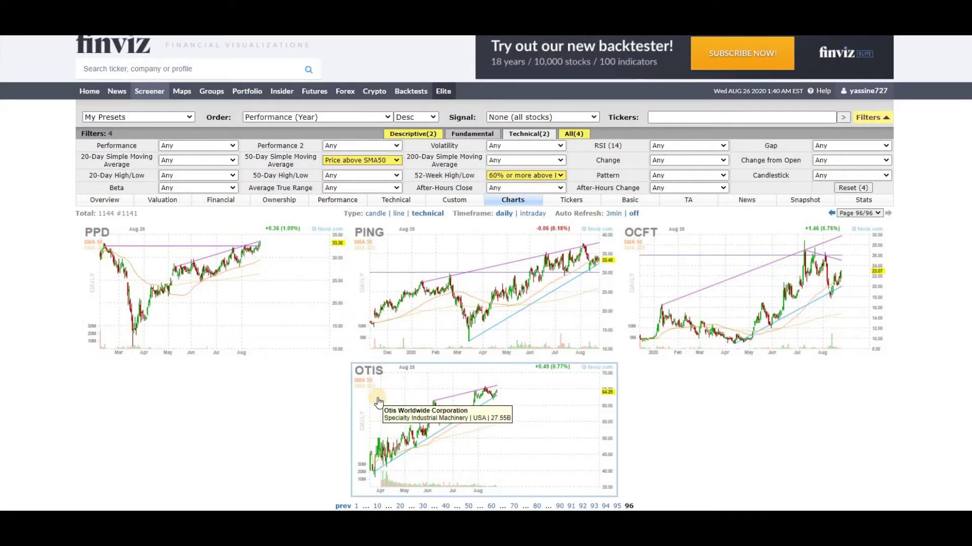
# Browse results page 95, then jump back to page 1 and scroll its charts
pyautogui.click(615, 506)
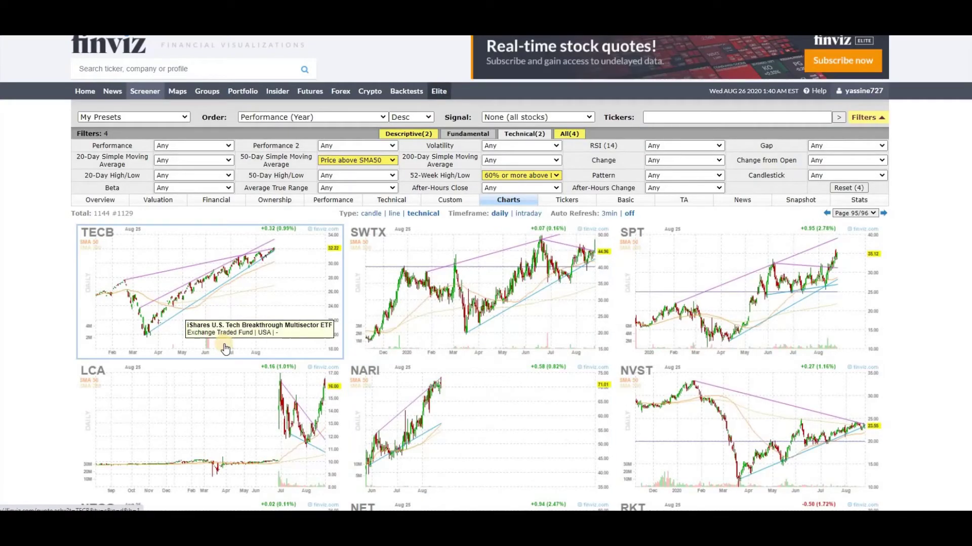
pyautogui.scroll(-3, 223, 346)
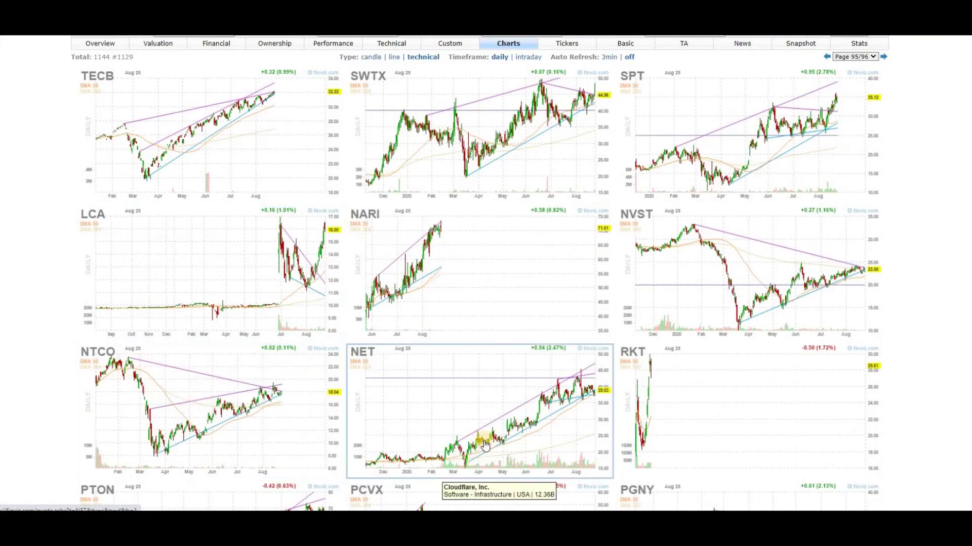
pyautogui.scroll(-2, 485, 445)
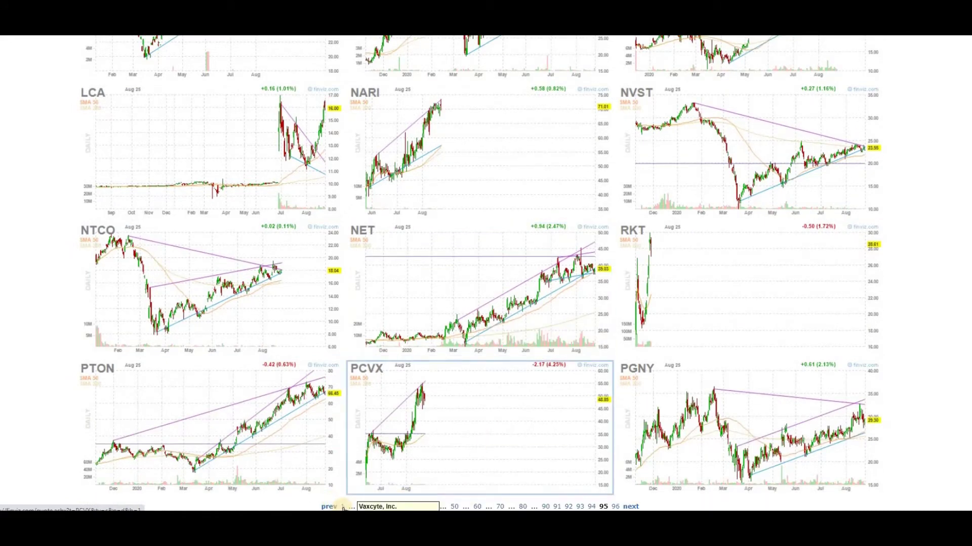
pyautogui.click(343, 507)
pyautogui.scroll(-2, 238, 334)
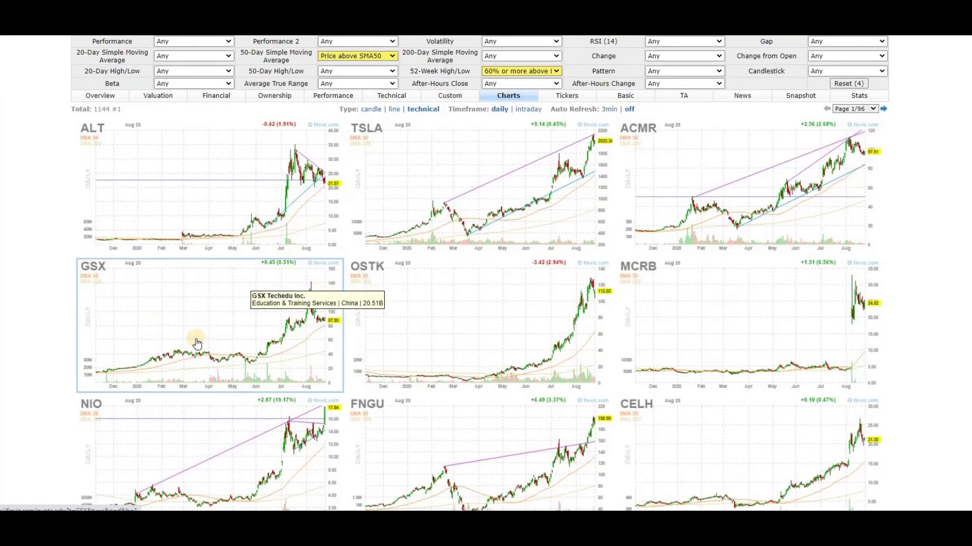
pyautogui.scroll(-3, 164, 331)
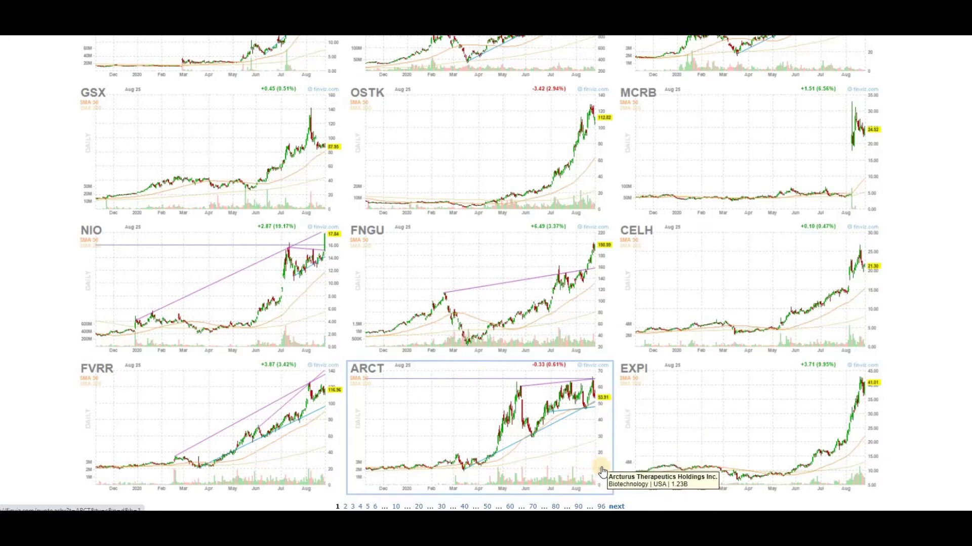
# Move to results page 2 and scroll through its charts, including LVGO and WKHS
pyautogui.click(347, 507)
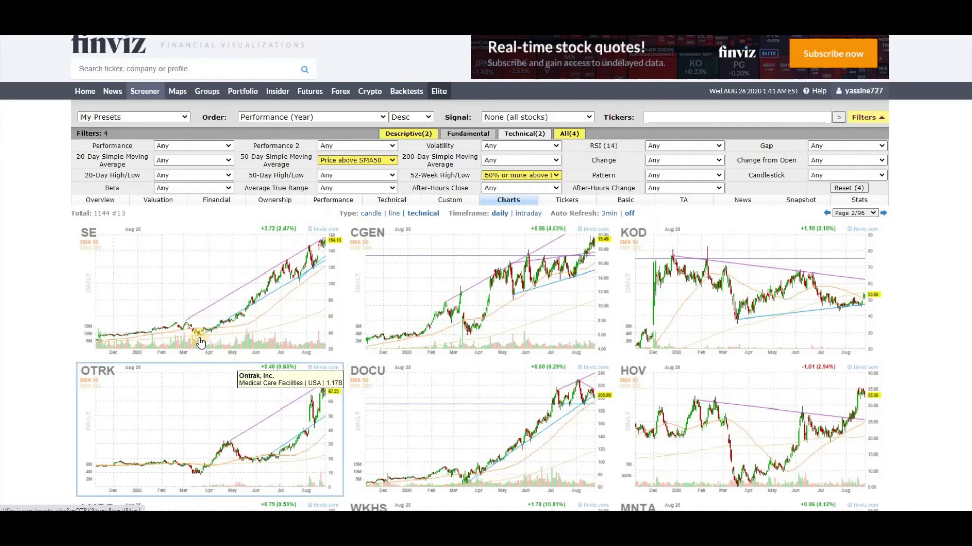
pyautogui.scroll(-1, 199, 342)
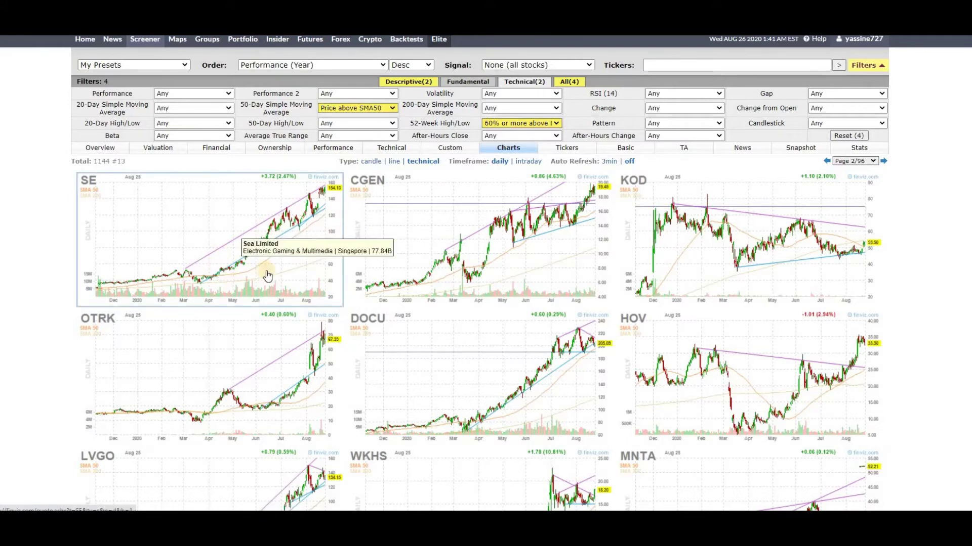
pyautogui.scroll(-2, 182, 309)
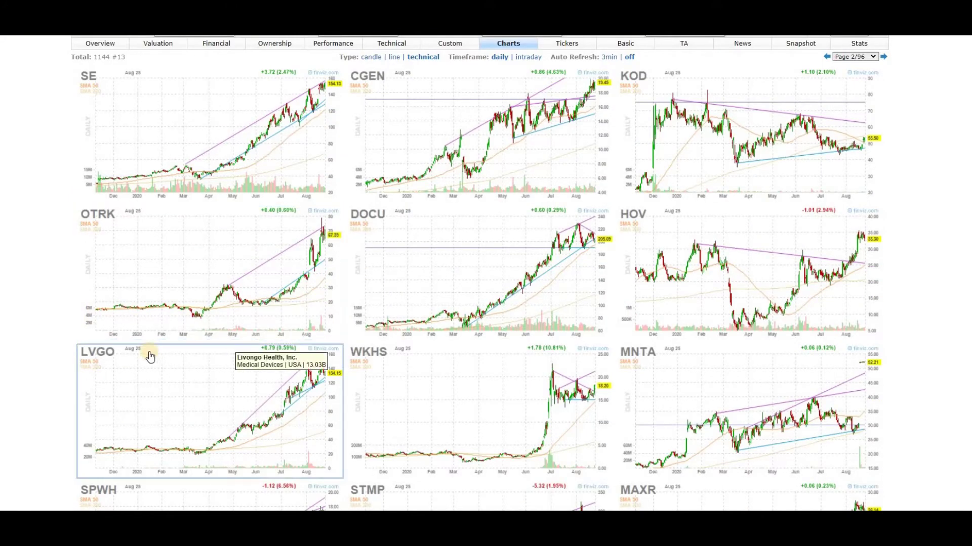
pyautogui.scroll(-1, 151, 360)
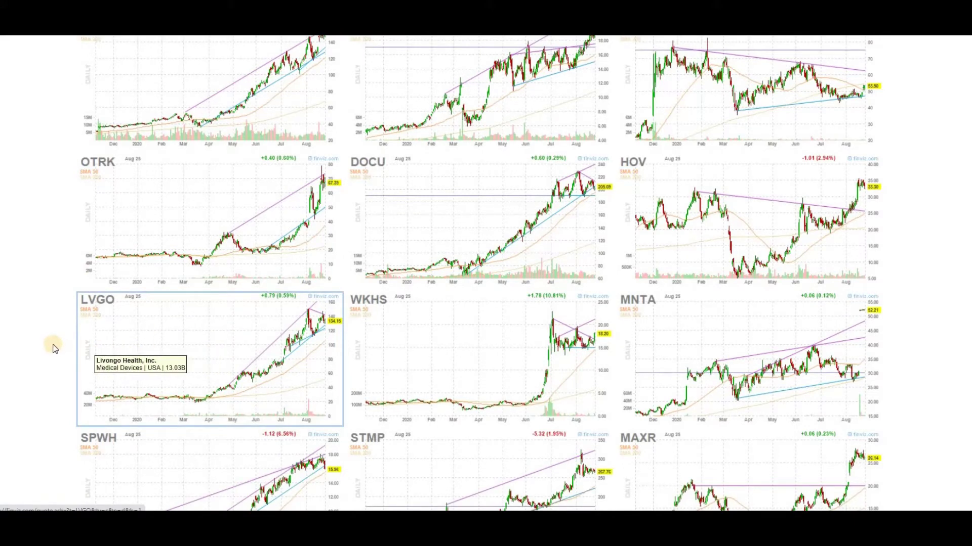
pyautogui.scroll(-2, 51, 339)
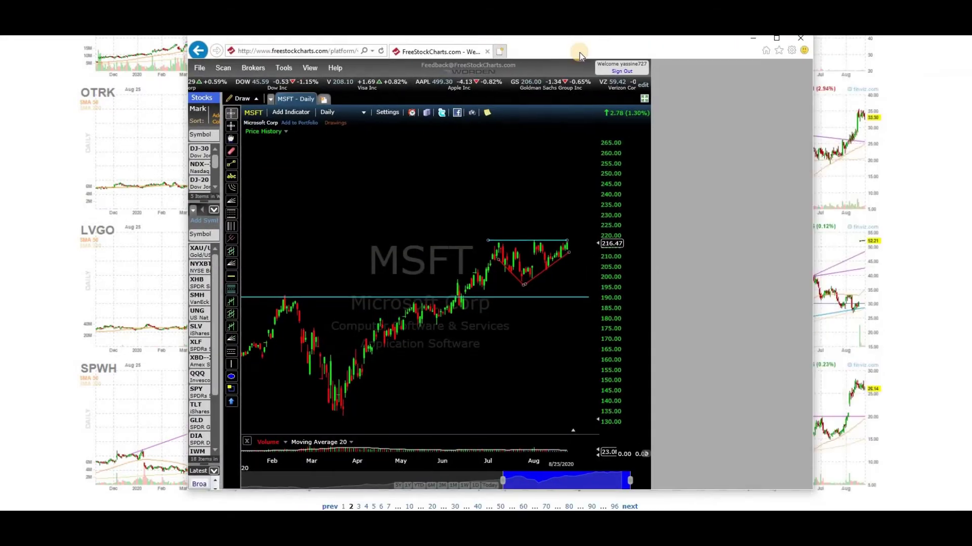
# Load the WKHS daily chart in FreeStockCharts and delete its Fibonacci retracement
pyautogui.click(506, 214)
pyautogui.write('WKHS')
pyautogui.press('Return')
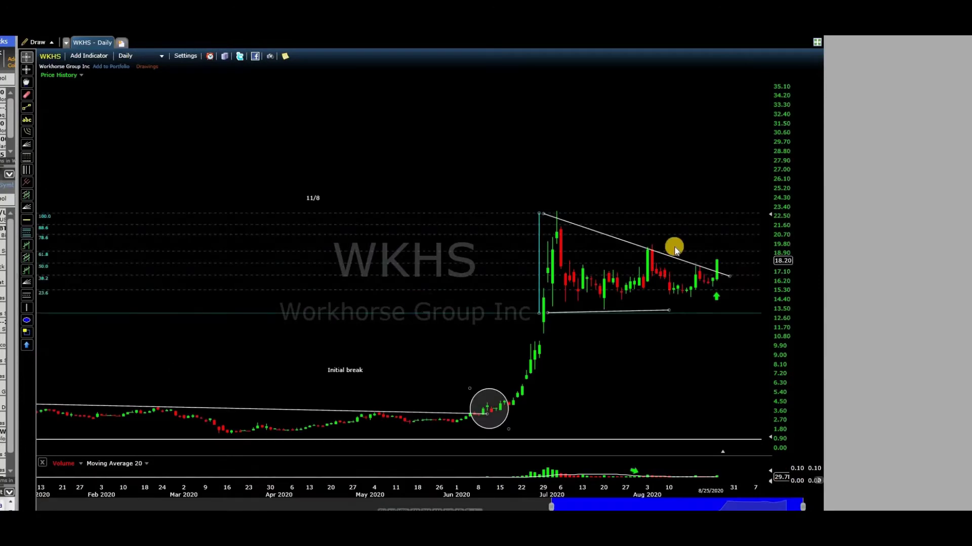
pyautogui.rightClick(555, 293)
pyautogui.click(562, 291)
# Adjust the horizontal line near 19.8 and extend the lower trendline to the latest bars
pyautogui.scroll(2, 522, 314)
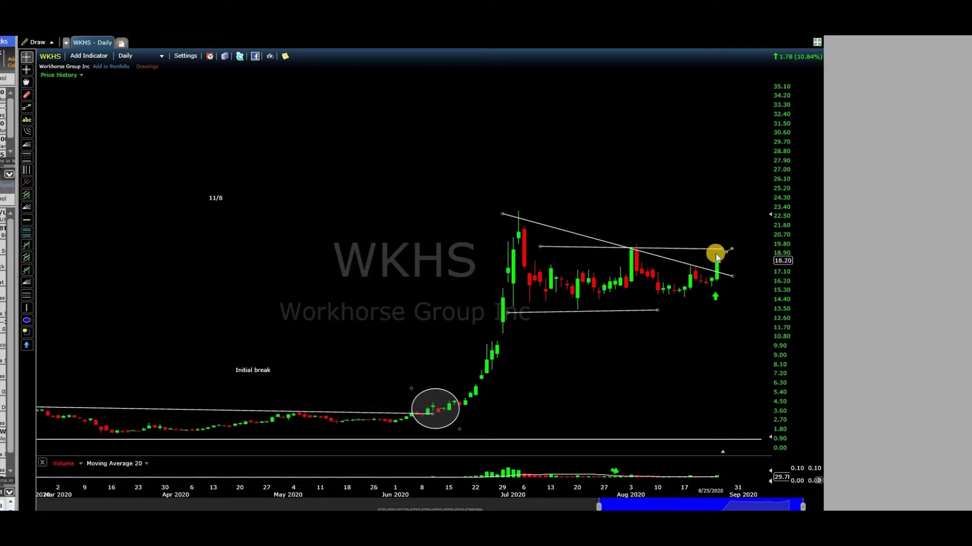
pyautogui.moveTo(697, 248)
pyautogui.mouseDown()
pyautogui.moveTo(687, 265)
pyautogui.moveTo(685, 248)
pyautogui.moveTo(631, 242)
pyautogui.moveTo(609, 264)
pyautogui.moveTo(597, 251)
pyautogui.moveTo(637, 261)
pyautogui.moveTo(637, 285)
pyautogui.moveTo(505, 310)
pyautogui.moveTo(516, 294)
pyautogui.mouseUp()
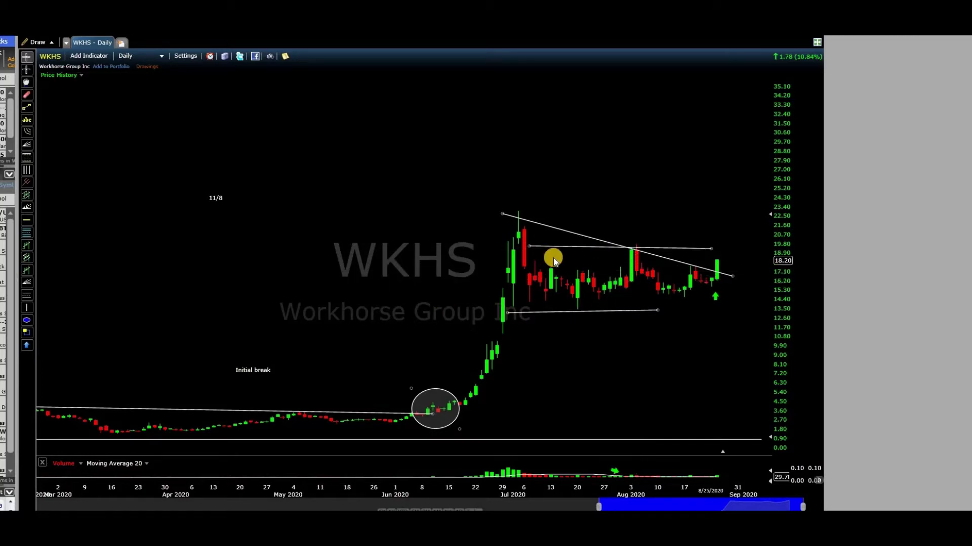
pyautogui.scroll(-2, 589, 434)
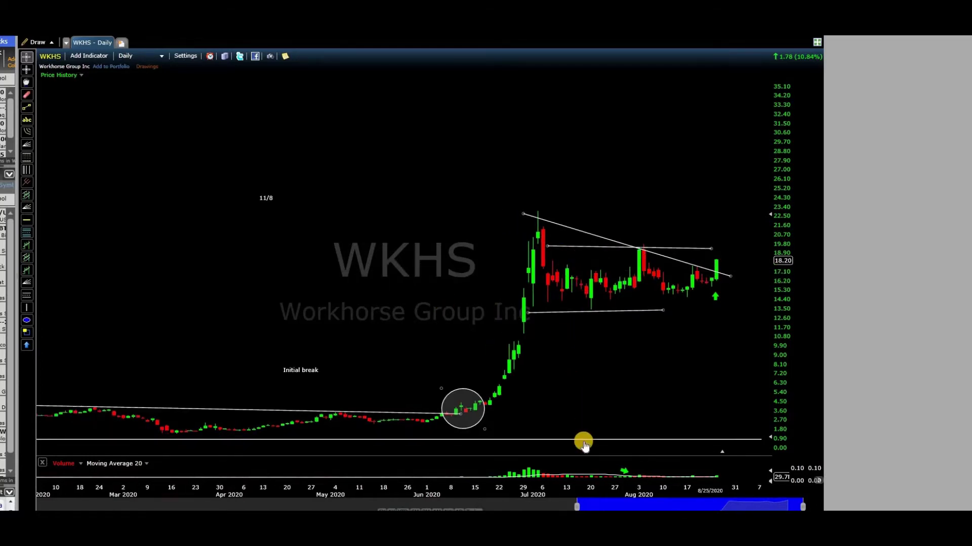
pyautogui.click(703, 301)
pyautogui.click(730, 292)
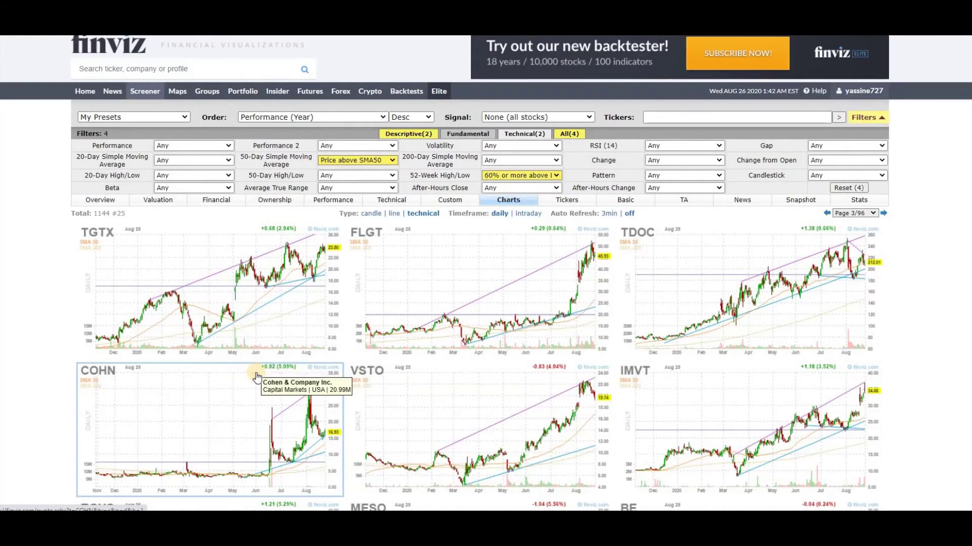
# Scroll page 3's charts, go to results page 4, and return to the screener chart grid
pyautogui.scroll(-2, 50, 364)
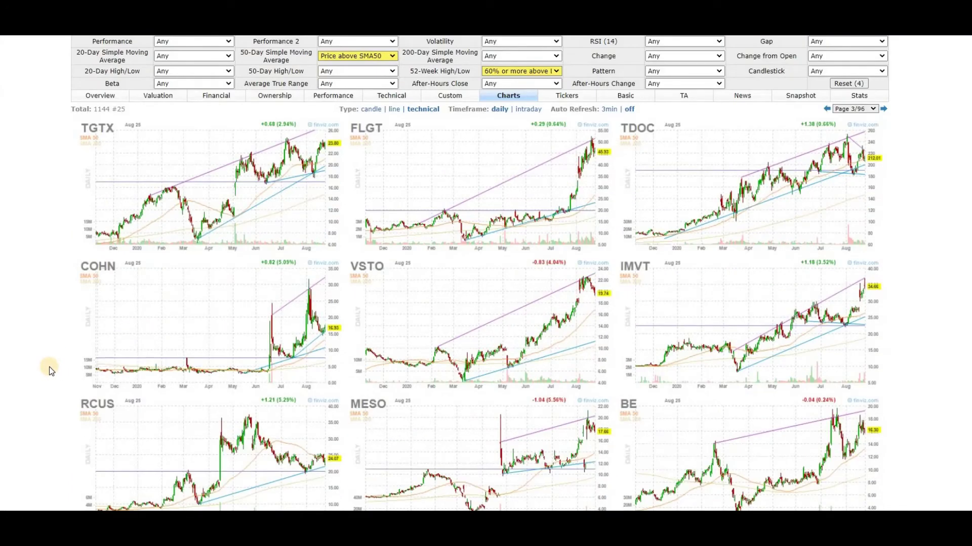
pyautogui.scroll(-3, 54, 373)
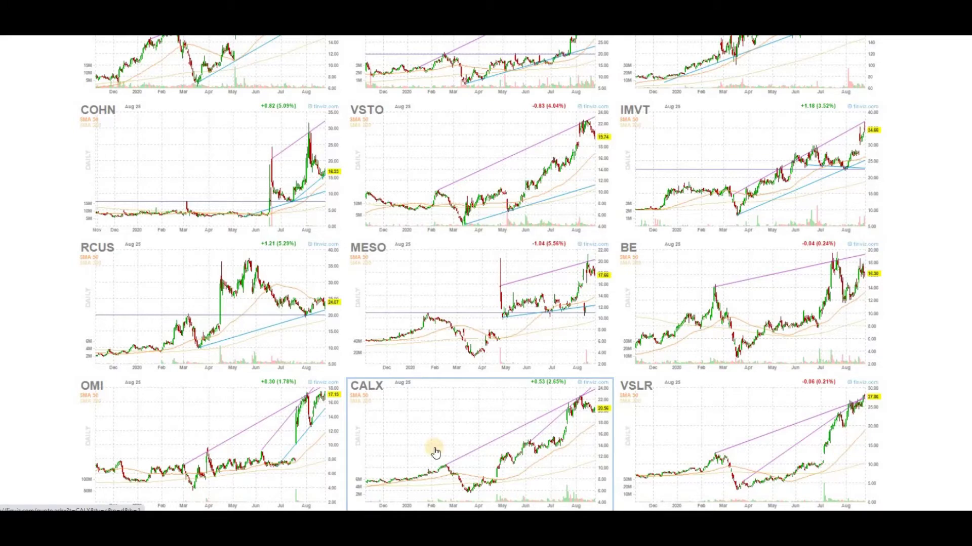
pyautogui.scroll(-1, 434, 449)
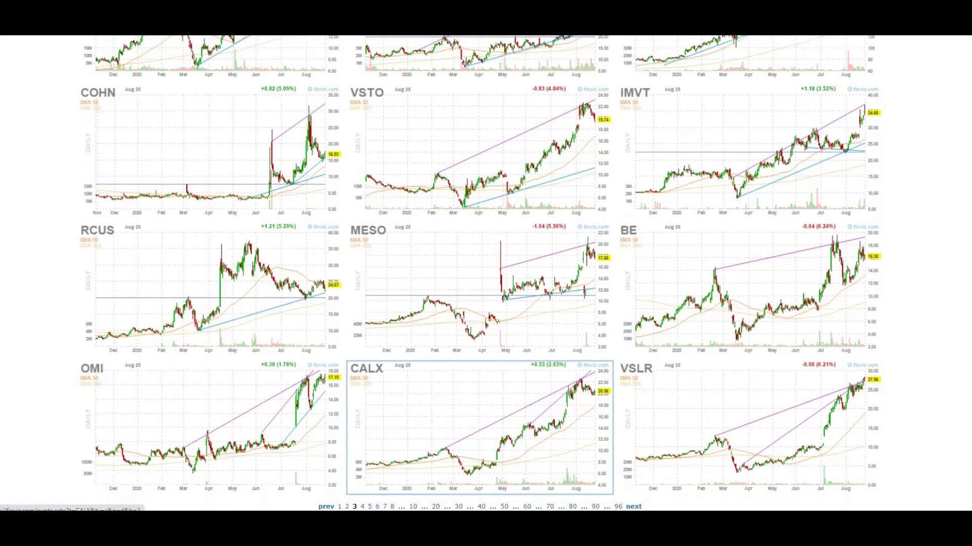
pyautogui.click(366, 508)
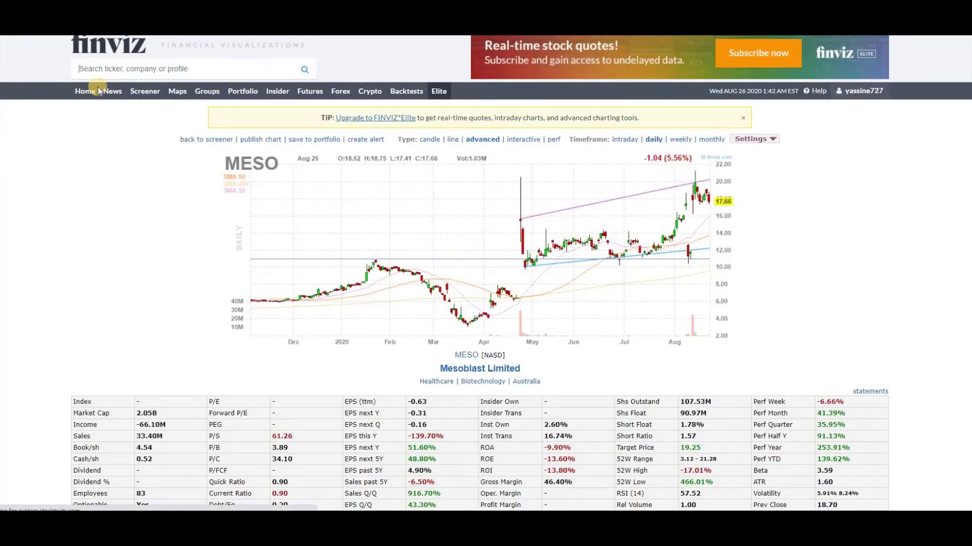
pyautogui.hotkey('alt', 'Left')
pyautogui.scroll(-2, 260, 368)
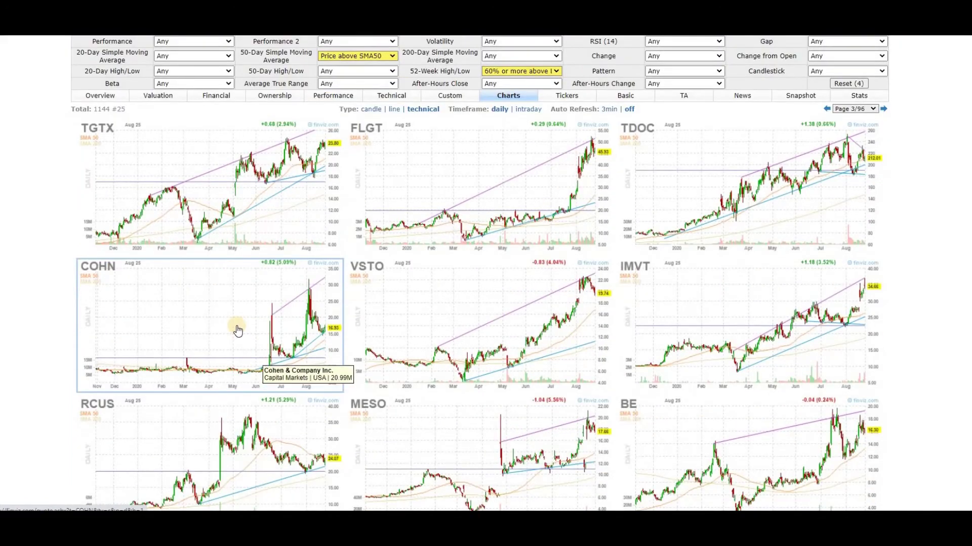
pyautogui.scroll(-3, 245, 342)
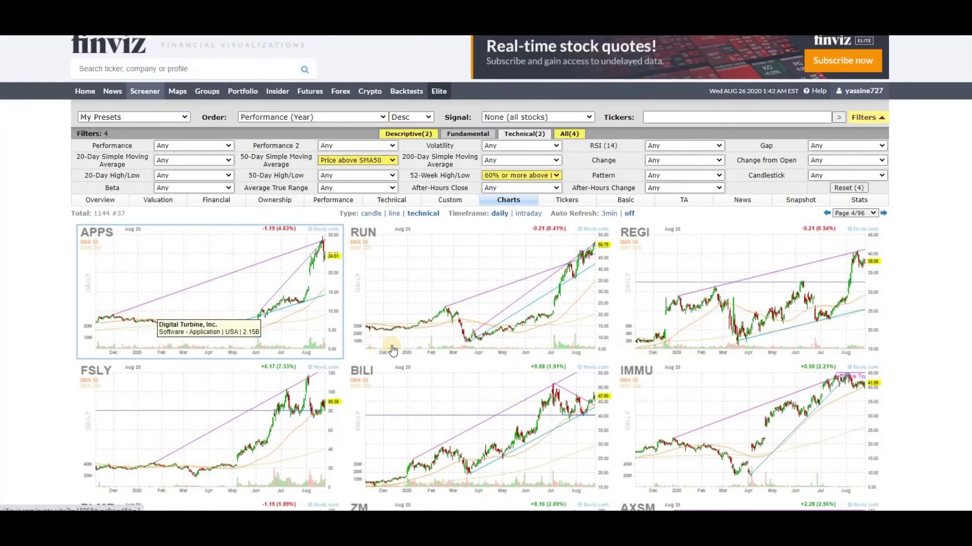
# Scroll through the chart results on pages 4–6 and open the My Presets list
pyautogui.scroll(-1, 65, 313)
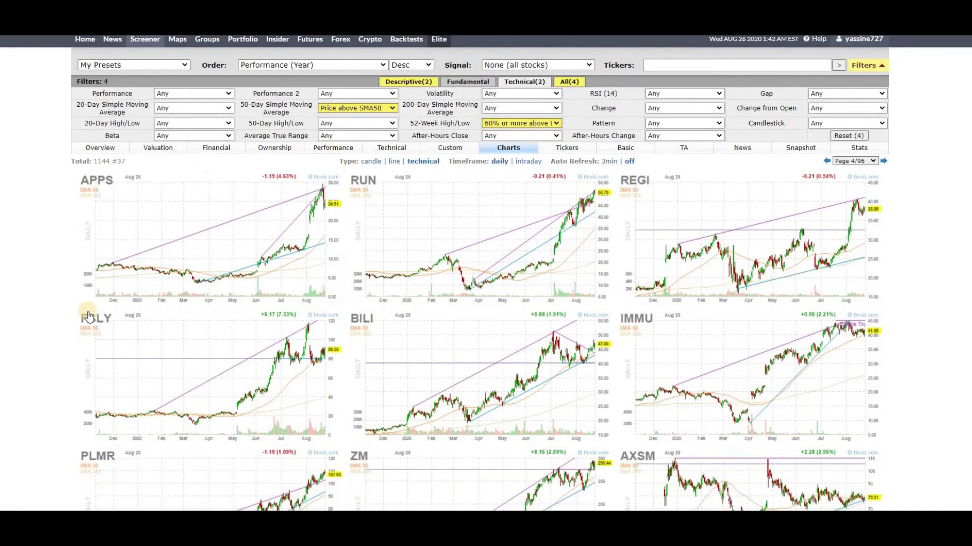
pyautogui.scroll(-2, 164, 326)
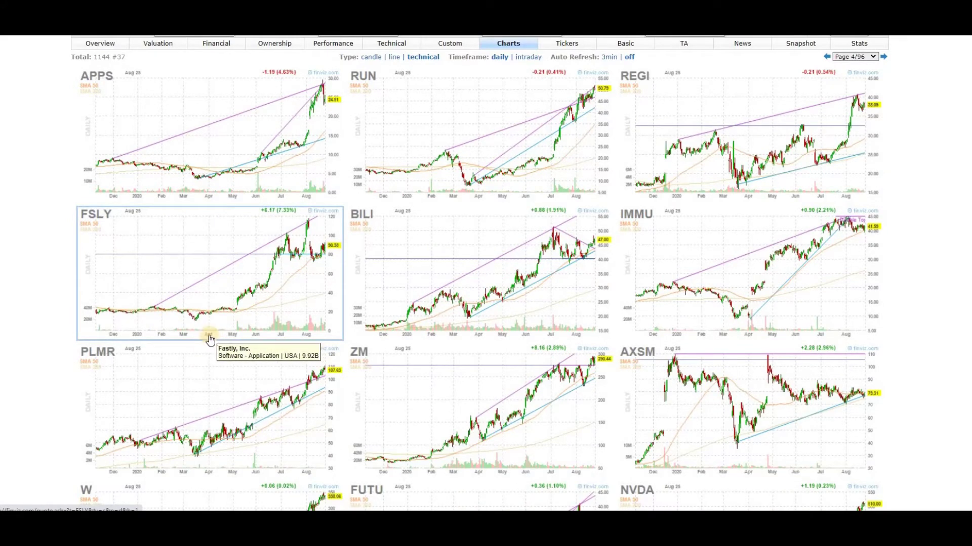
pyautogui.scroll(-2, 208, 345)
pyautogui.scroll(-1, 170, 340)
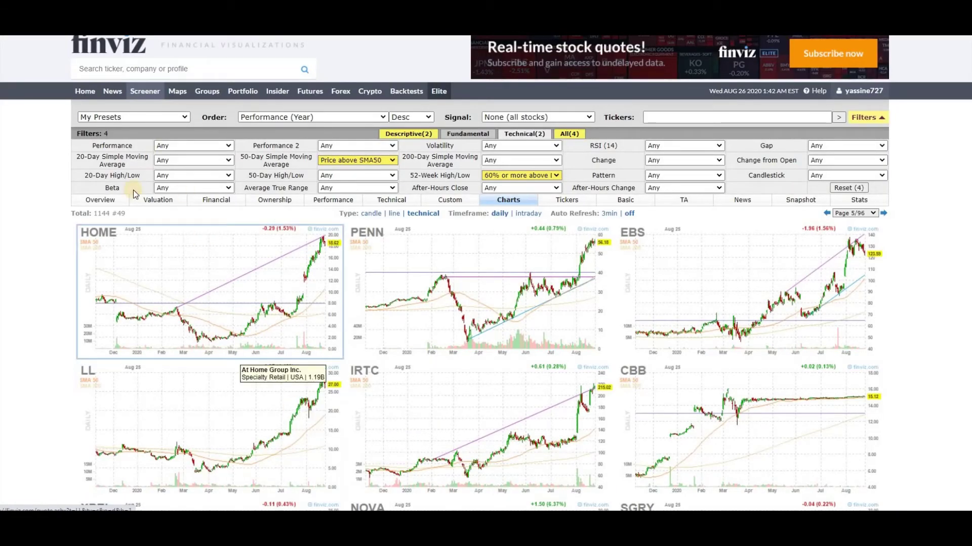
pyautogui.scroll(-5, 136, 348)
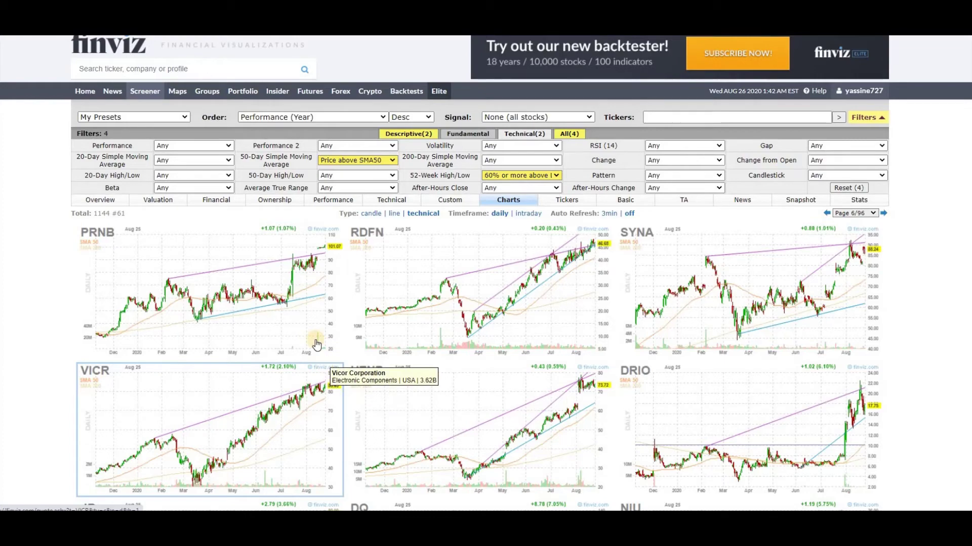
pyautogui.scroll(-3, 210, 329)
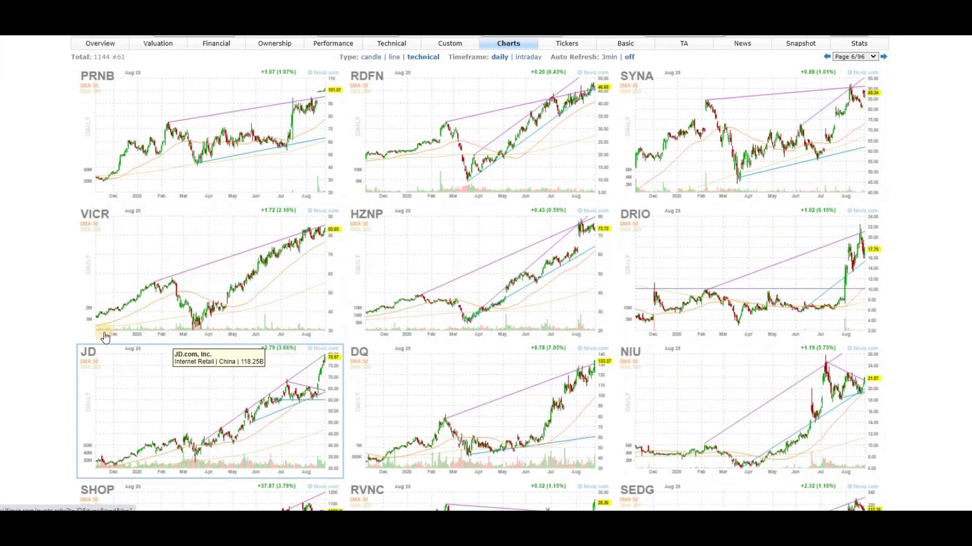
pyautogui.scroll(-3, 109, 354)
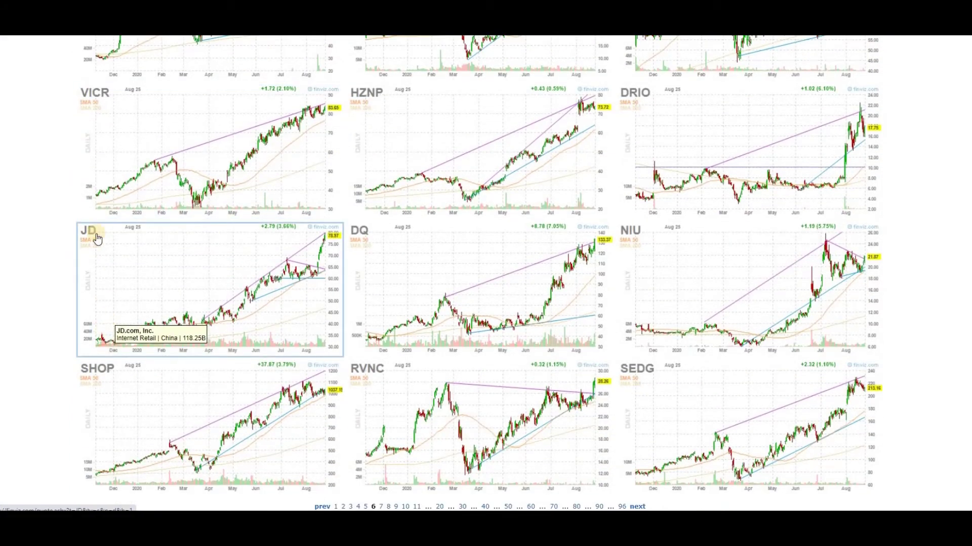
pyautogui.scroll(6, 98, 238)
pyautogui.click(115, 118)
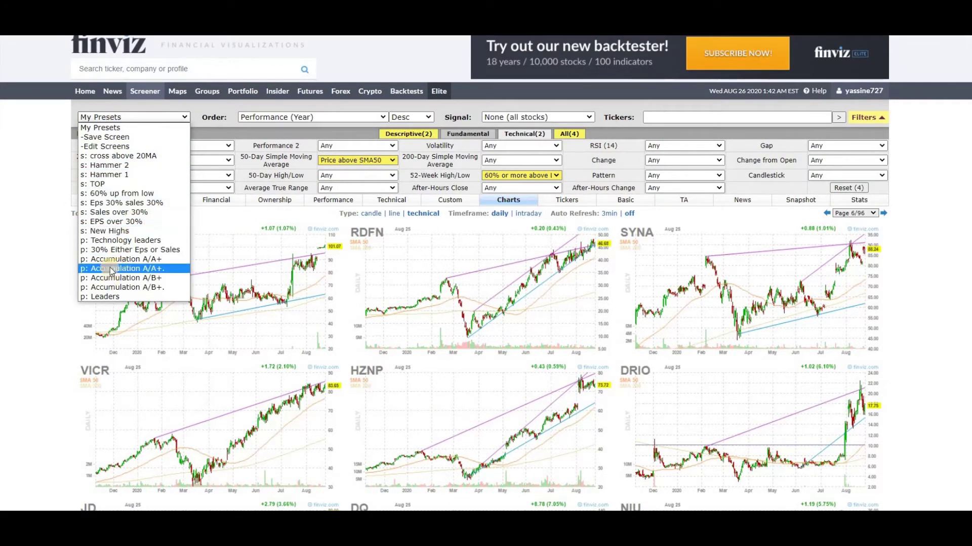
# Apply the saved 's: TOP' preset, browse its charts, and open Shopify's SHOP quote page
pyautogui.click(113, 184)
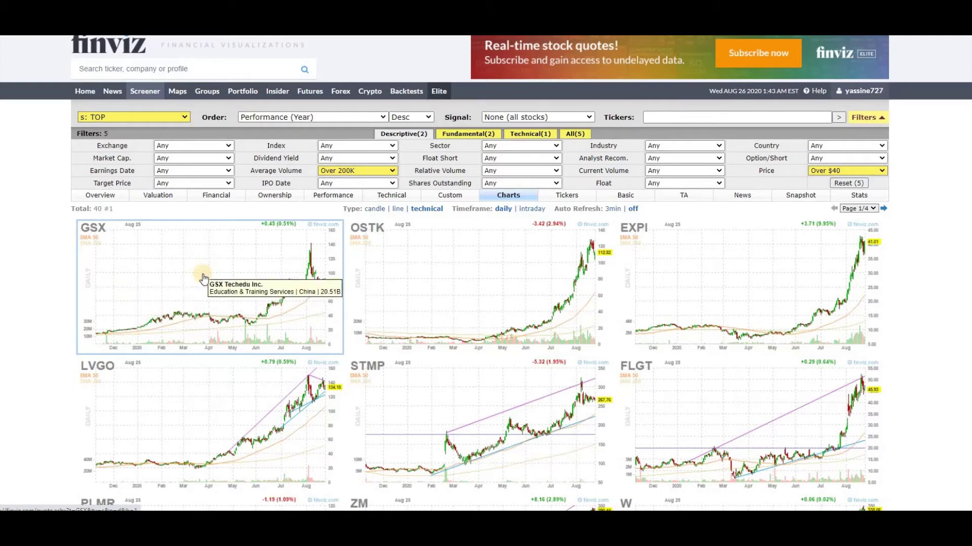
pyautogui.scroll(-2, 204, 282)
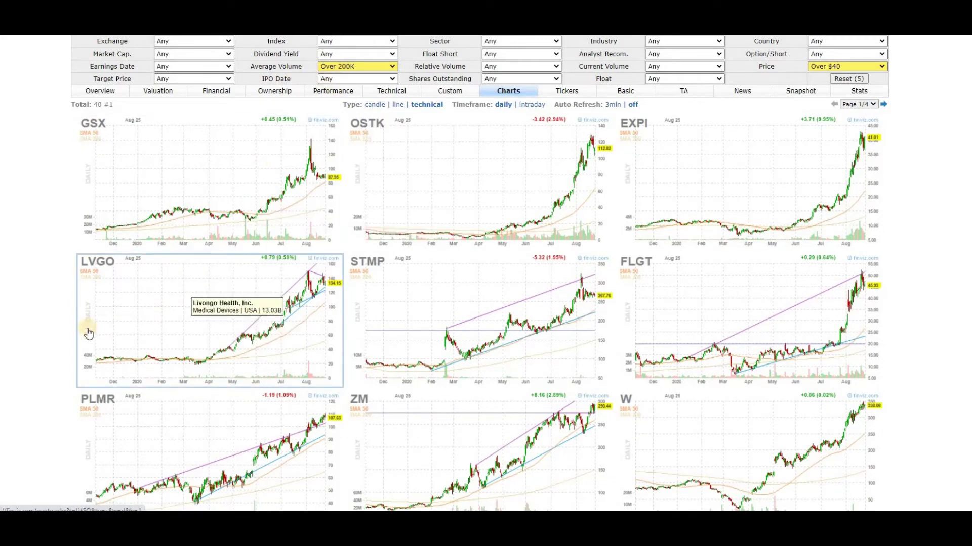
pyautogui.scroll(-1, 85, 334)
pyautogui.scroll(2, 84, 334)
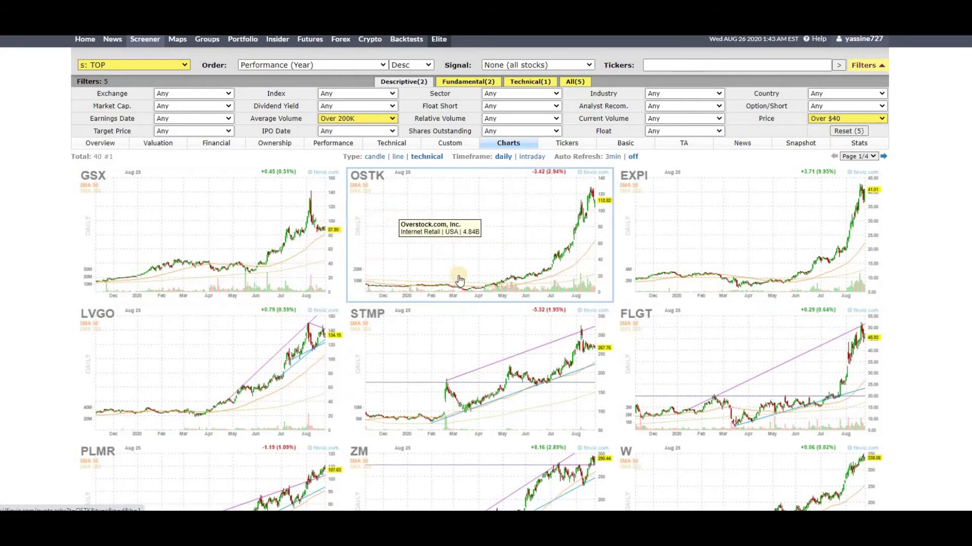
pyautogui.scroll(-2, 156, 355)
pyautogui.scroll(-2, 155, 357)
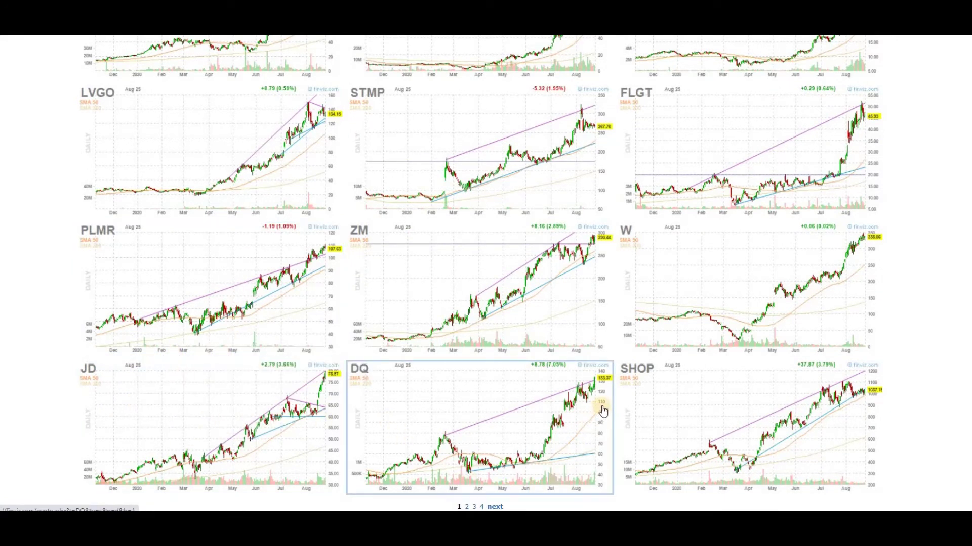
pyautogui.click(494, 507)
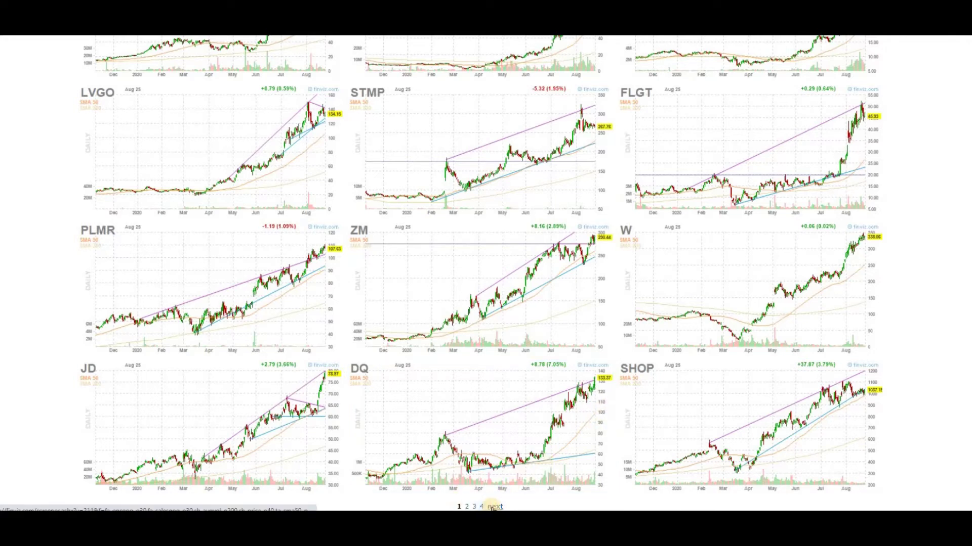
pyautogui.click(719, 432)
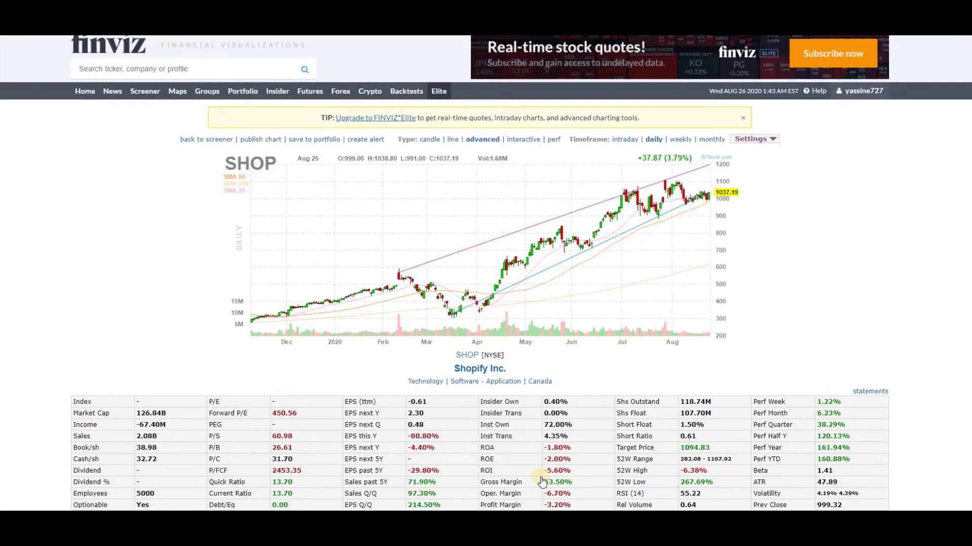
# Return to the TOP results, load page 2 with FRPT, DXCM and TAL, and bring FreeStockCharts forward
pyautogui.hotkey('alt', 'Left')
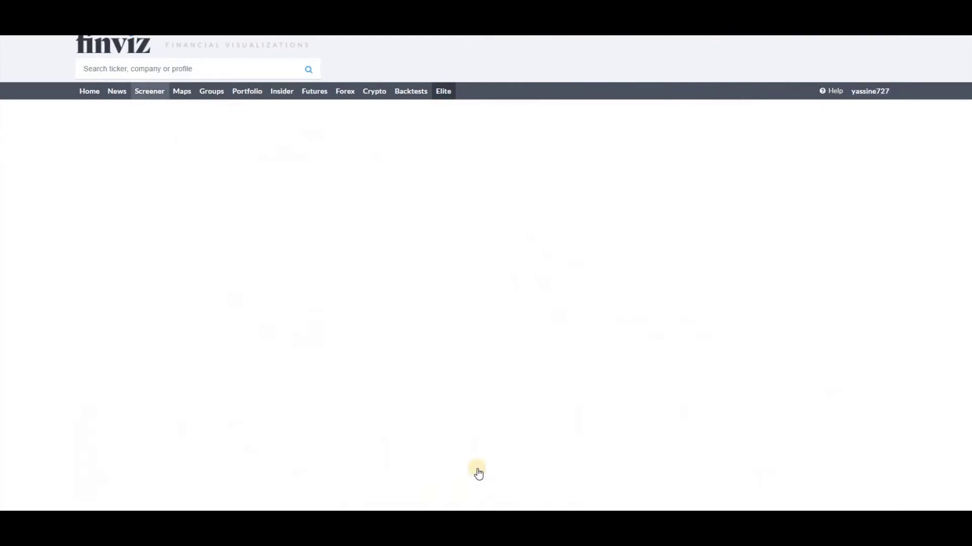
pyautogui.click(499, 507)
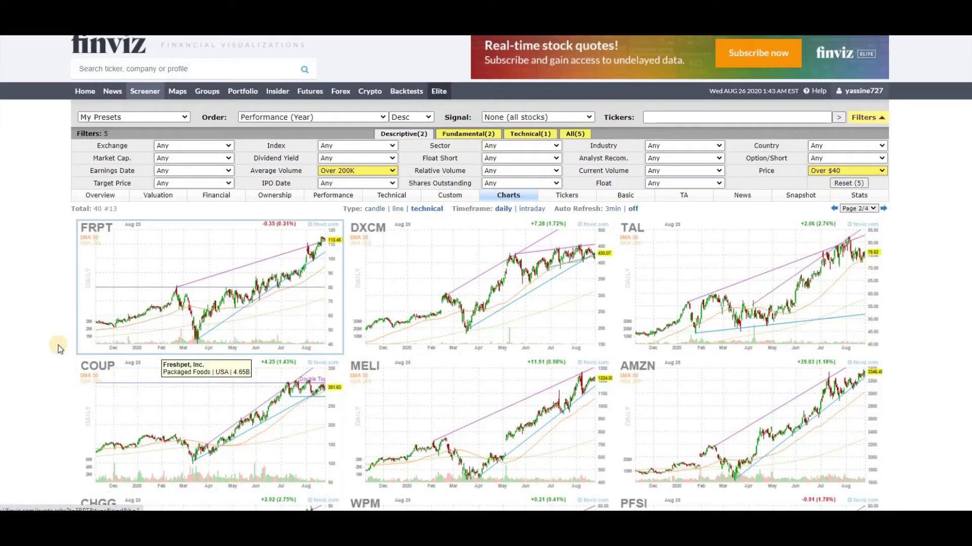
pyautogui.scroll(-1, 236, 373)
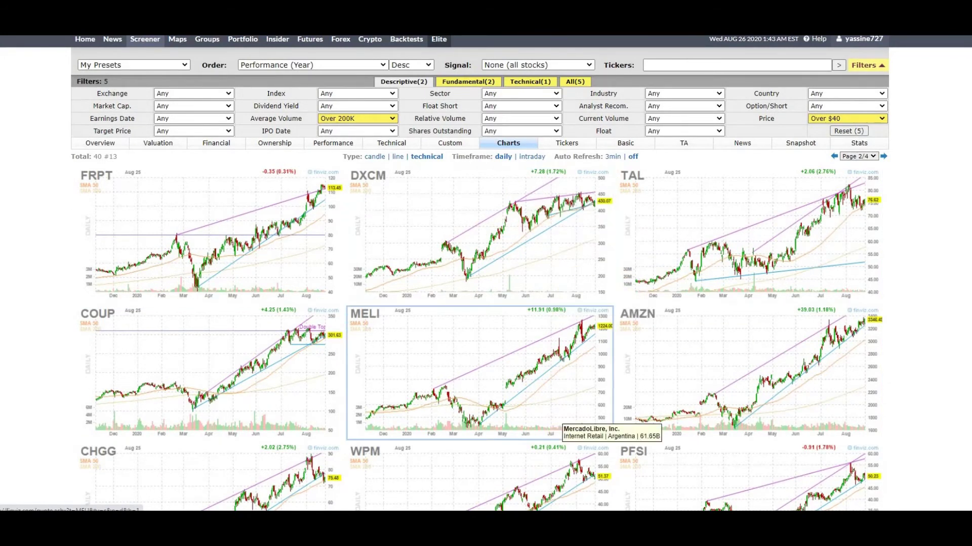
pyautogui.moveTo(372, 500)
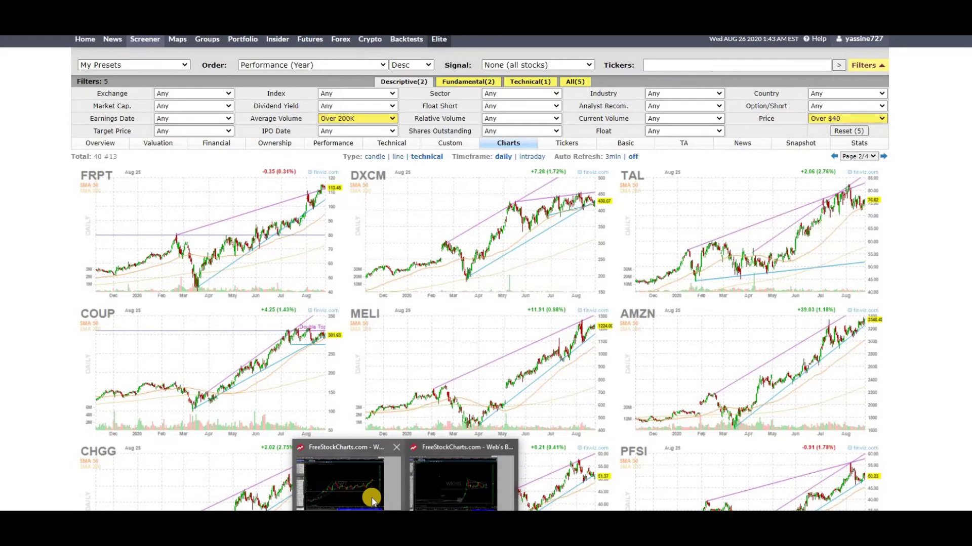
pyautogui.click(461, 499)
# Load the DXCM chart and adjust the right end of its lower trendline
pyautogui.write('DXCM')
pyautogui.press('Return')
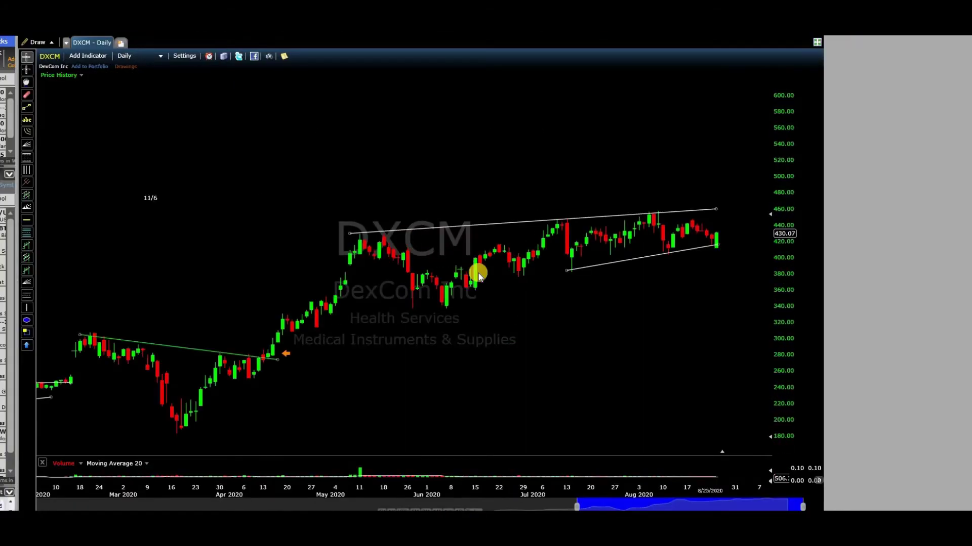
pyautogui.scroll(-3, 518, 272)
pyautogui.click(714, 239)
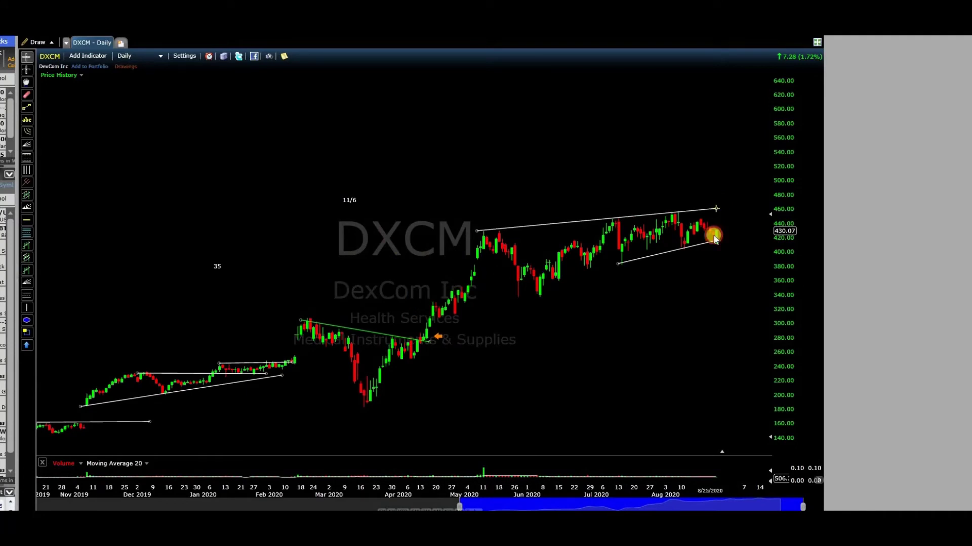
pyautogui.moveTo(719, 250); pyautogui.dragTo(718, 246)
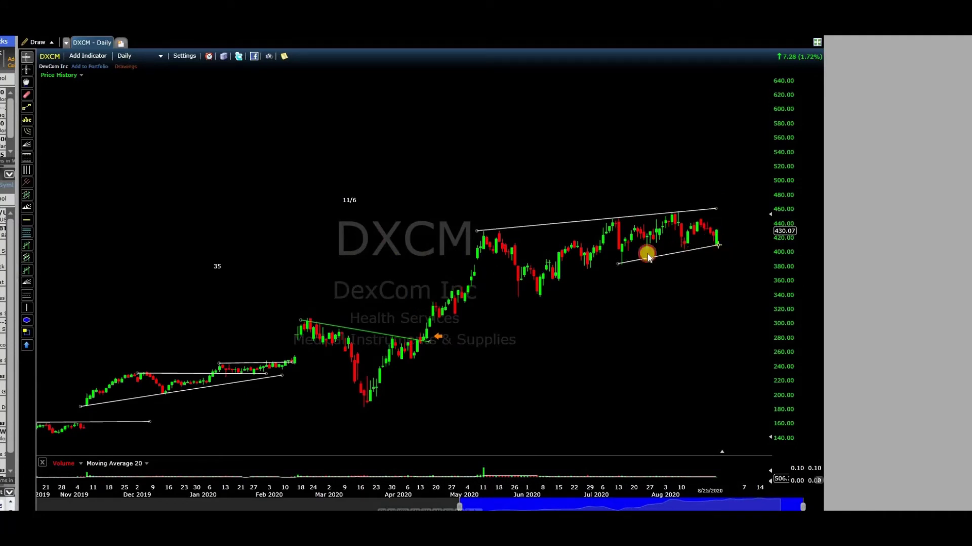
pyautogui.scroll(-3, 544, 317)
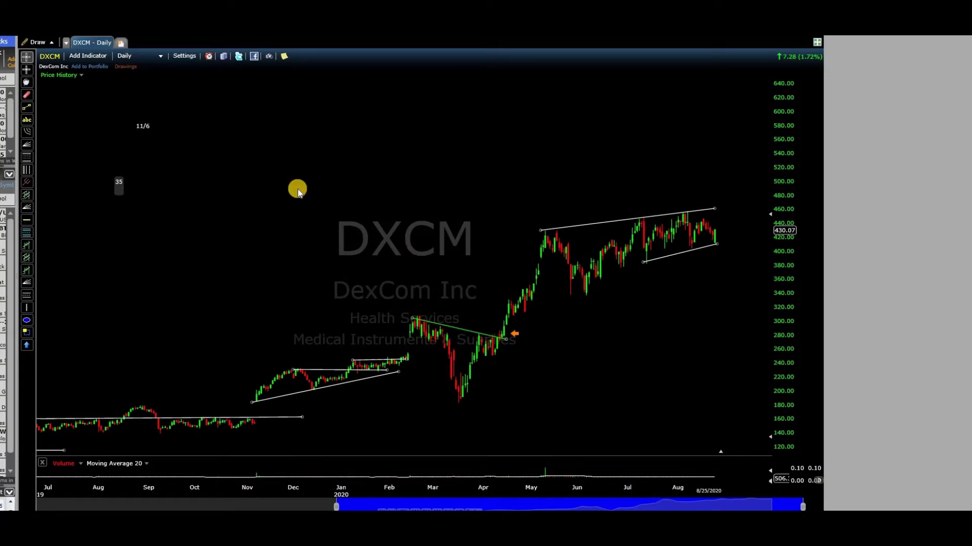
pyautogui.scroll(-2, 210, 111)
# Switch the DXCM chart's interval to Monthly candles
pyautogui.click(134, 56)
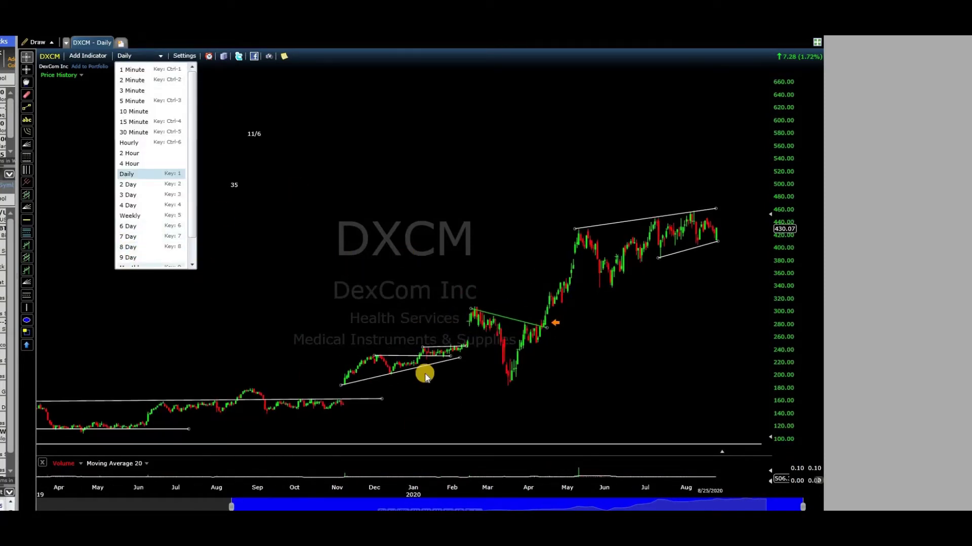
pyautogui.click(430, 487)
pyautogui.scroll(-1, 187, 75)
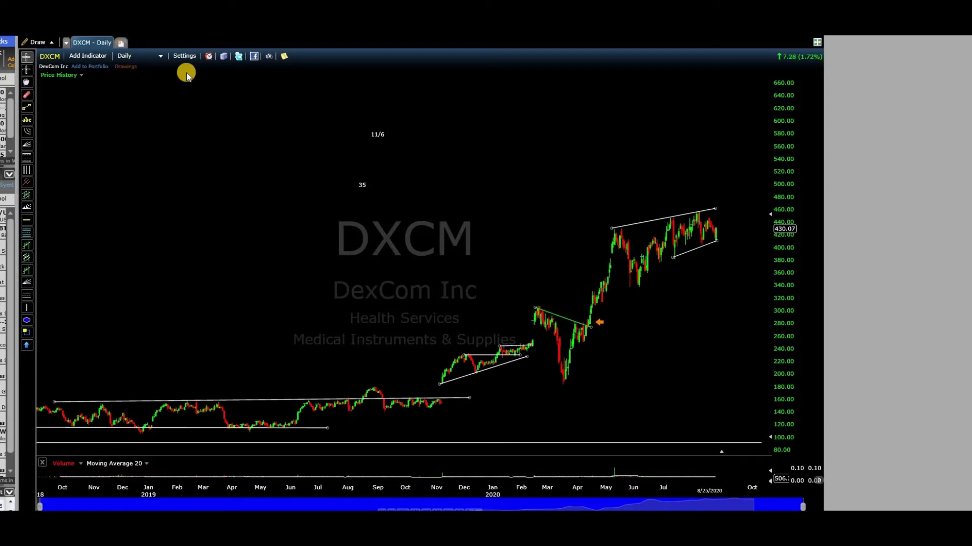
pyautogui.click(144, 60)
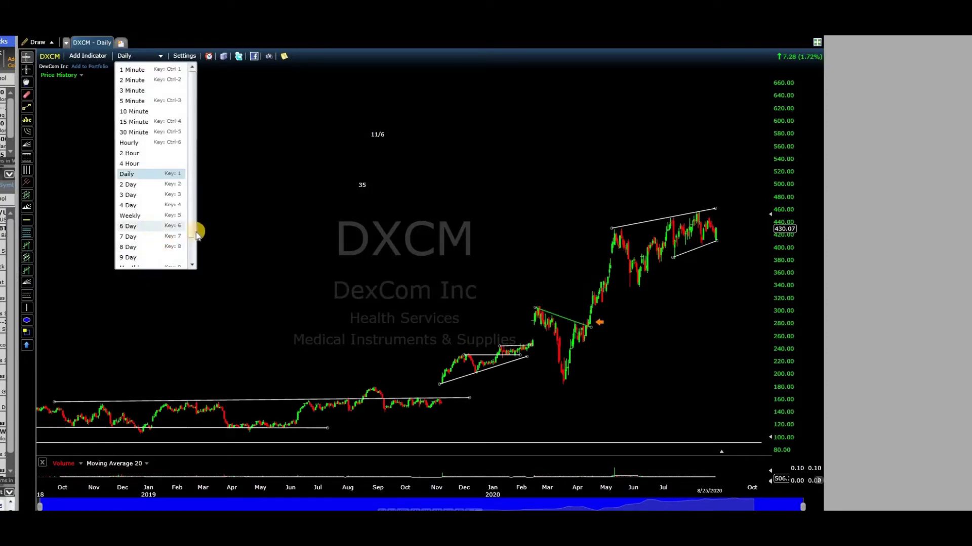
pyautogui.moveTo(191, 236); pyautogui.dragTo(191, 259)
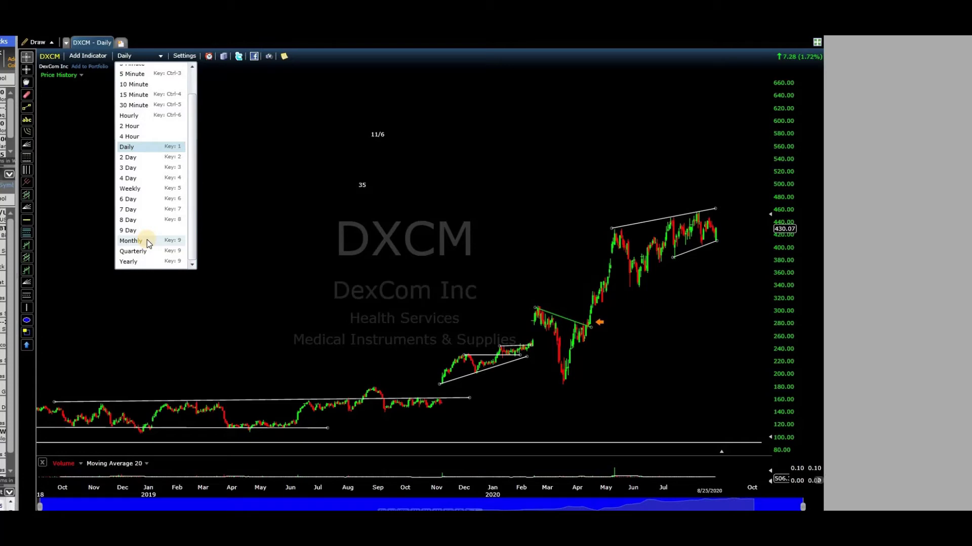
pyautogui.click(147, 240)
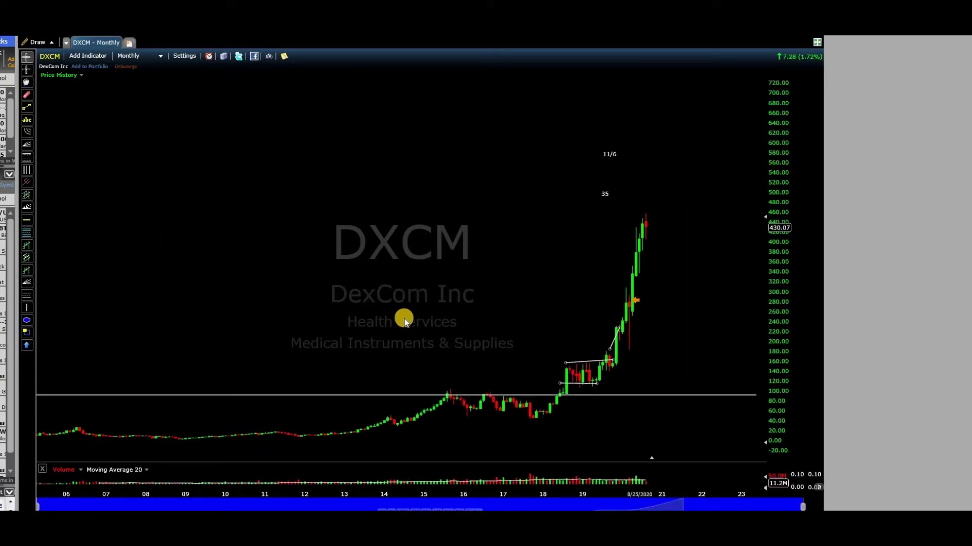
# Change the DXCM chart from monthly to Weekly bars to show the 2019–2020 wedge up to 430.07
pyautogui.scroll(5, 401, 309)
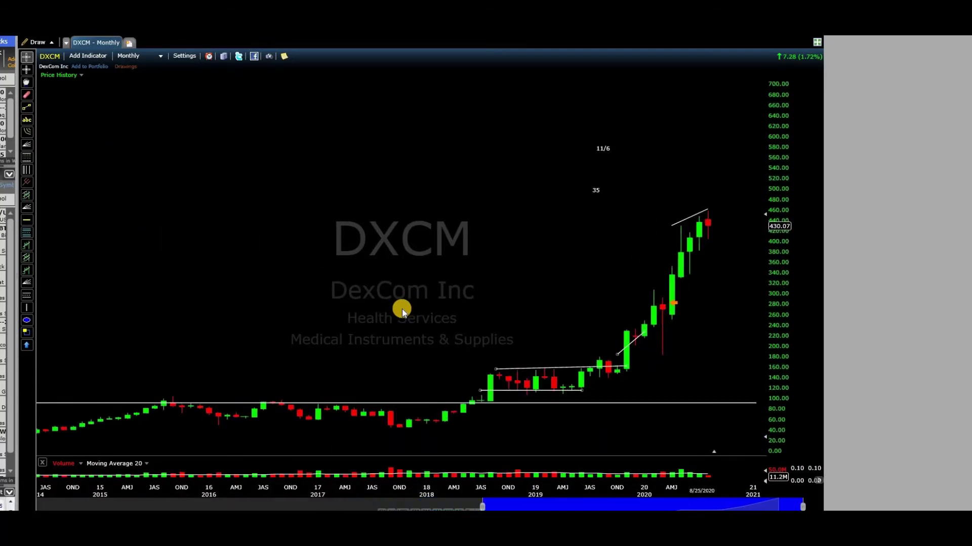
pyautogui.scroll(2, 557, 283)
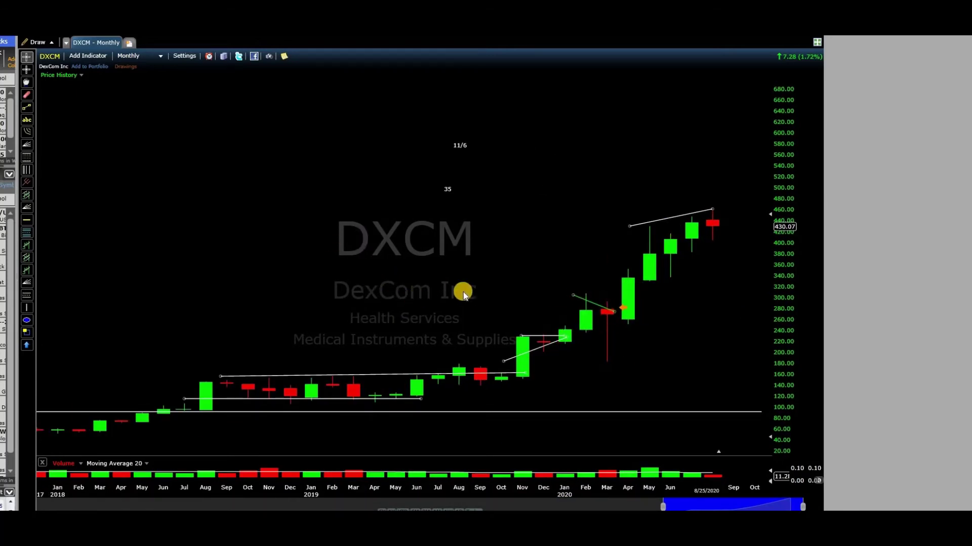
pyautogui.scroll(-1, 438, 257)
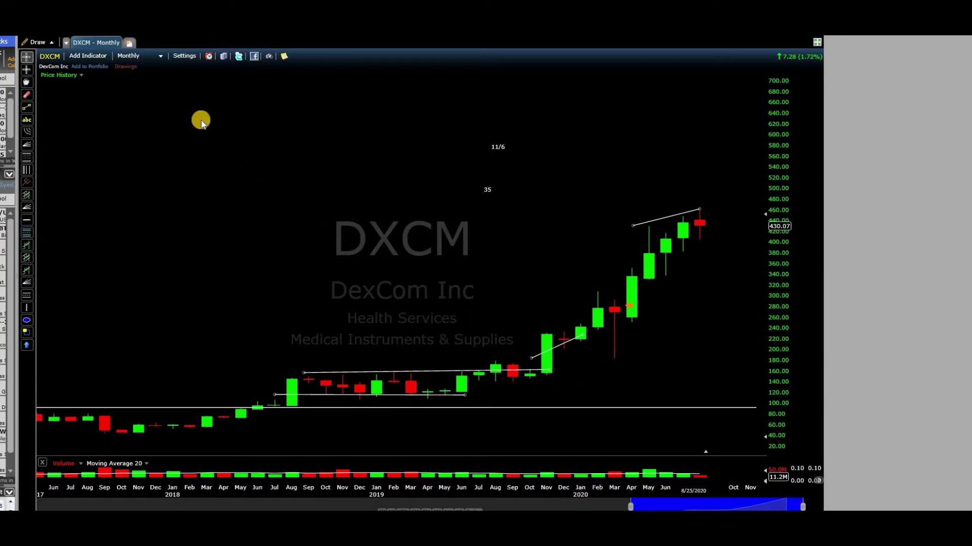
pyautogui.click(143, 60)
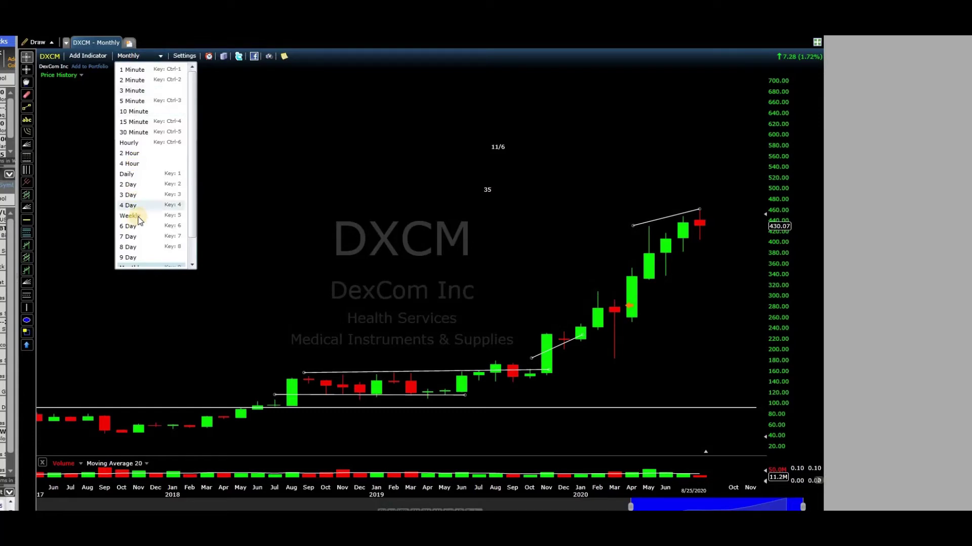
pyautogui.click(192, 225)
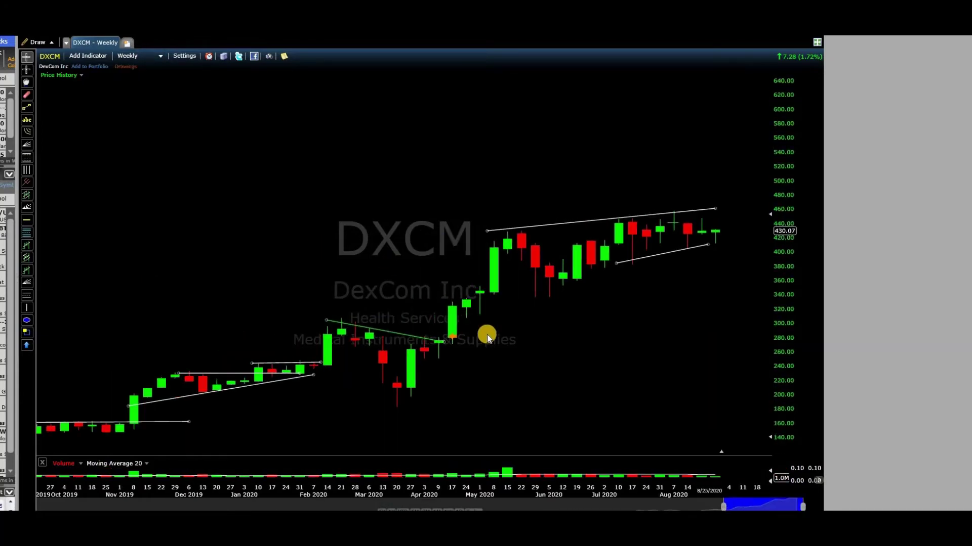
# Realign the horizontal base-top trendline and the diagonal breakout line on the DXCM weekly chart
pyautogui.scroll(-5, 479, 296)
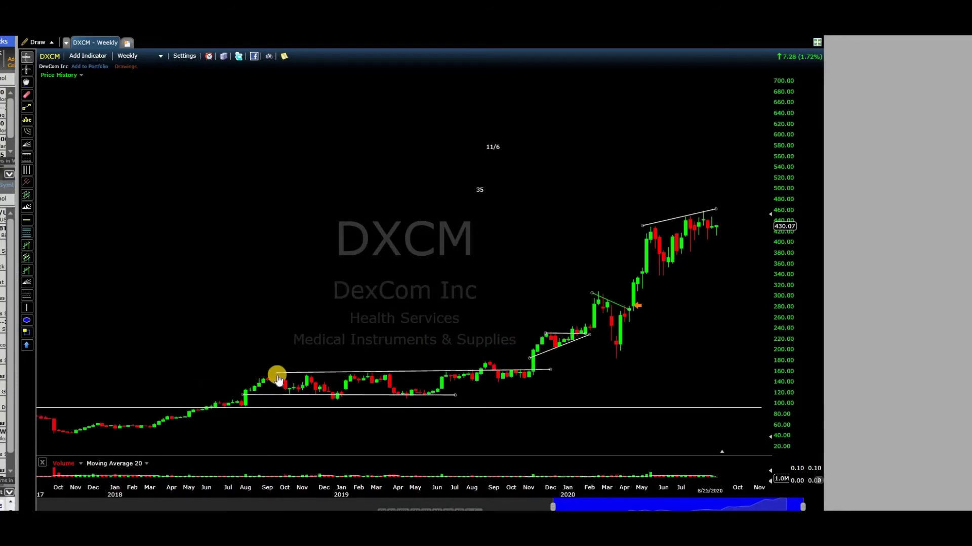
pyautogui.moveTo(375, 373); pyautogui.dragTo(341, 368)
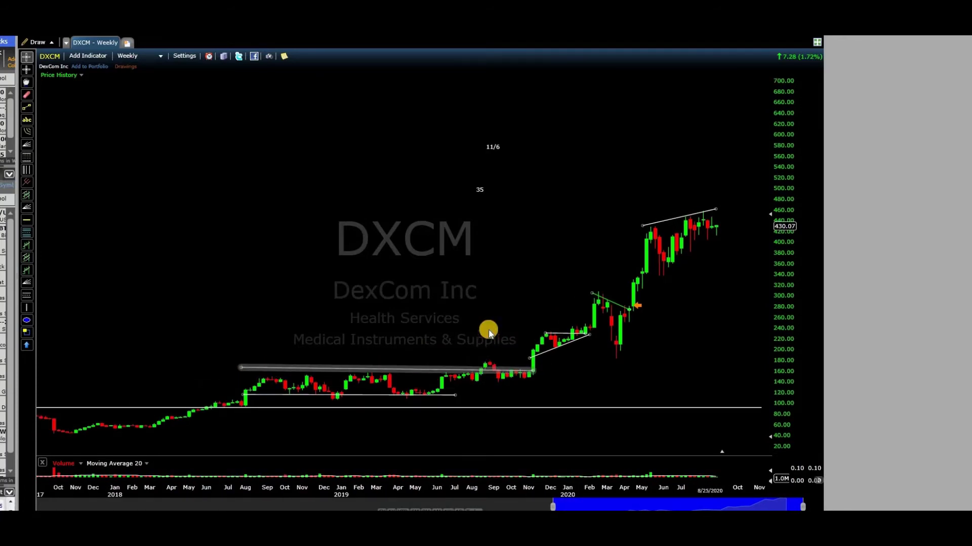
pyautogui.moveTo(525, 372); pyautogui.dragTo(524, 366)
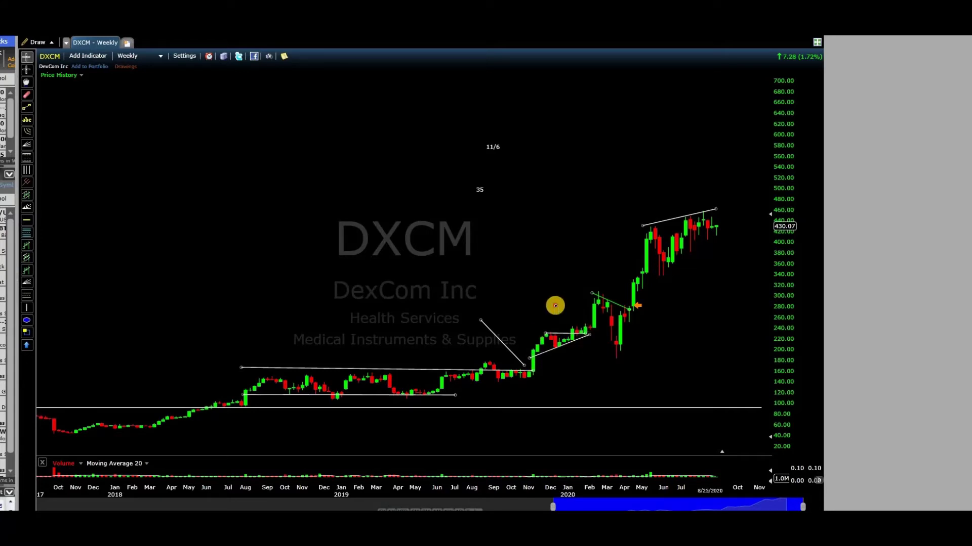
pyautogui.moveTo(598, 362); pyautogui.dragTo(533, 308)
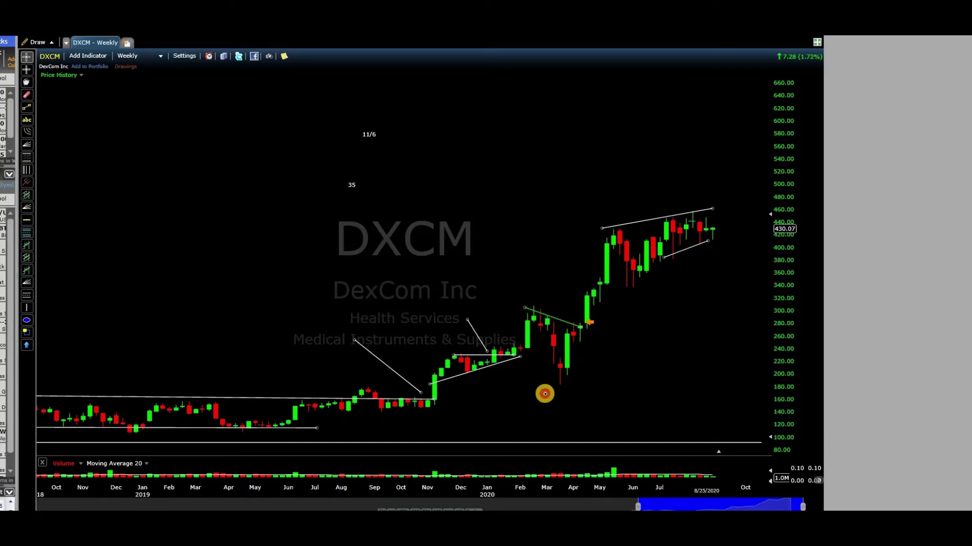
# Extend the lower wedge trendline to the June low and adjust the short January diagonal
pyautogui.scroll(3, 615, 345)
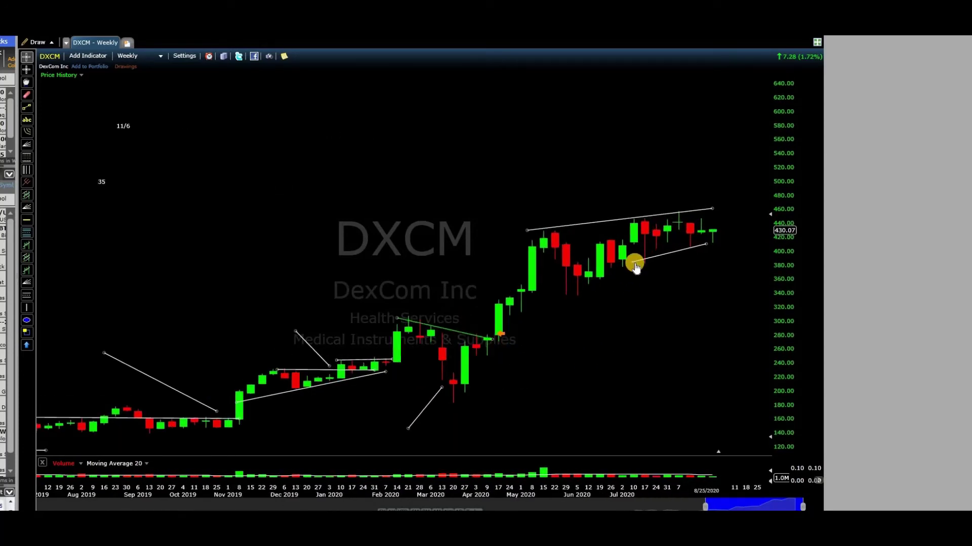
pyautogui.moveTo(621, 288); pyautogui.dragTo(608, 278)
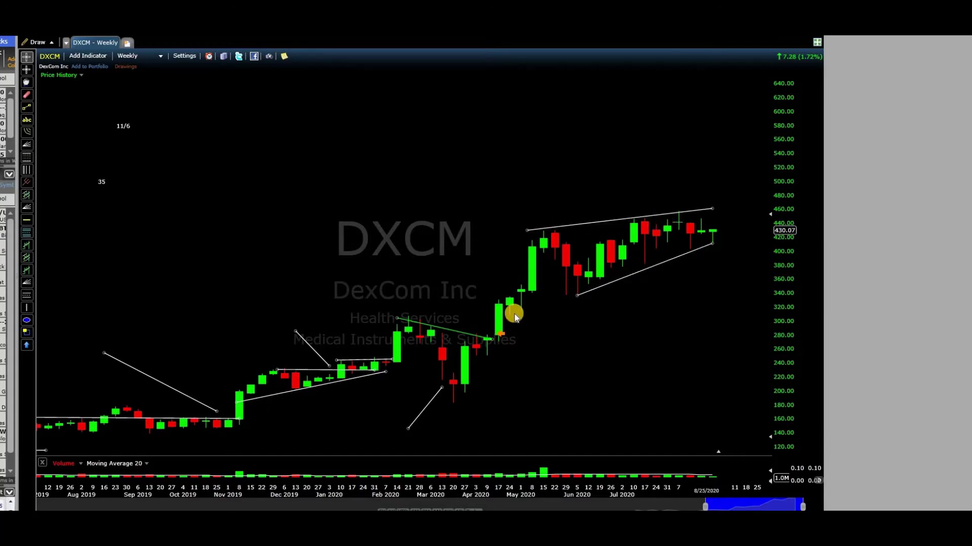
pyautogui.scroll(-2, 424, 367)
pyautogui.scroll(-1, 424, 366)
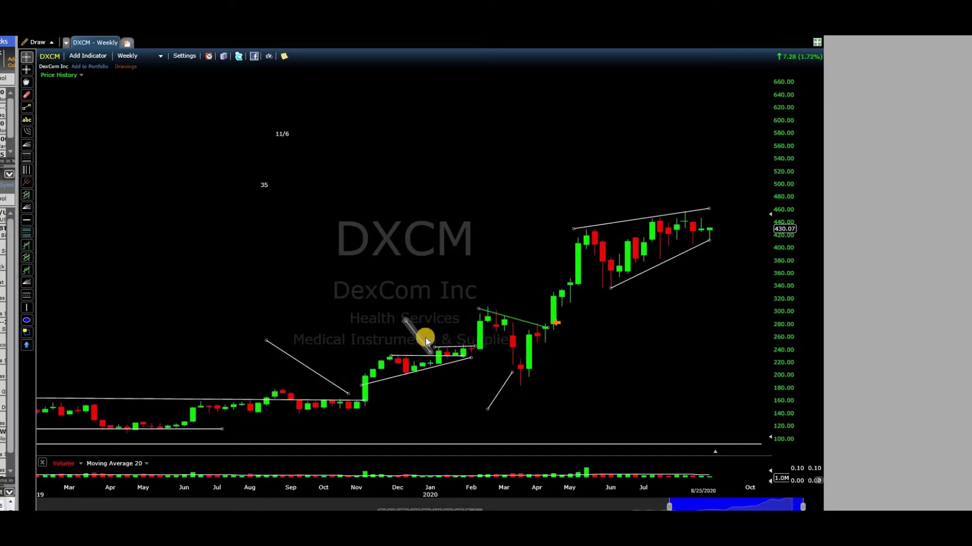
pyautogui.moveTo(426, 341); pyautogui.dragTo(434, 338)
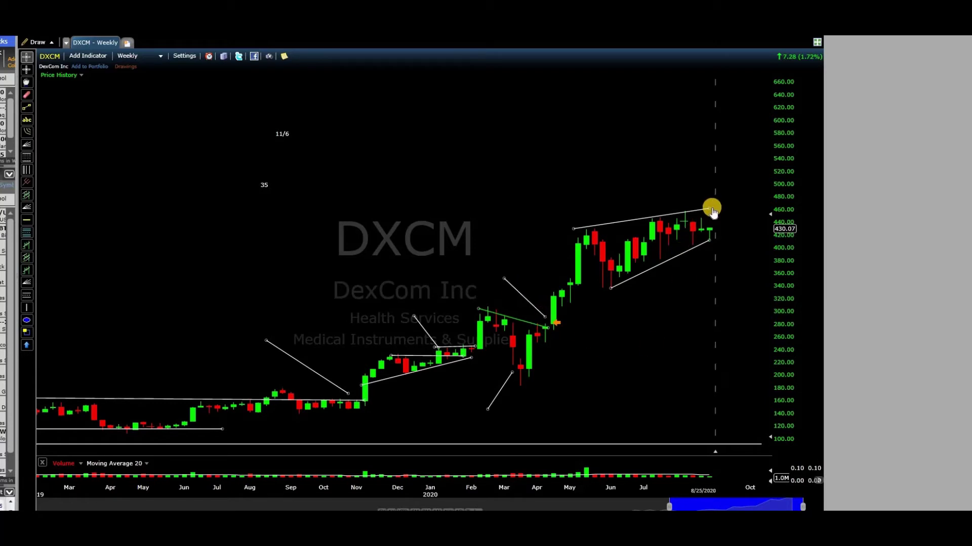
pyautogui.scroll(2, 543, 251)
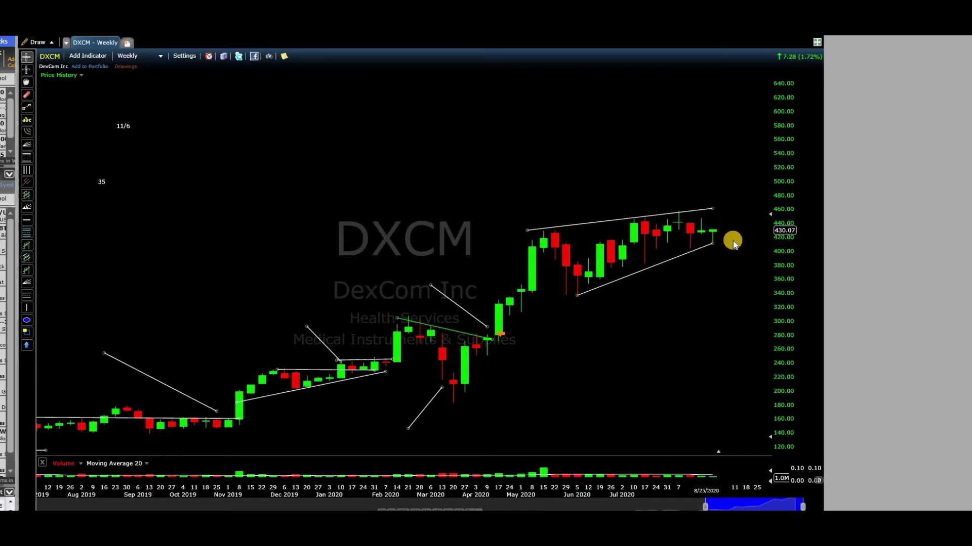
pyautogui.scroll(-2, 698, 297)
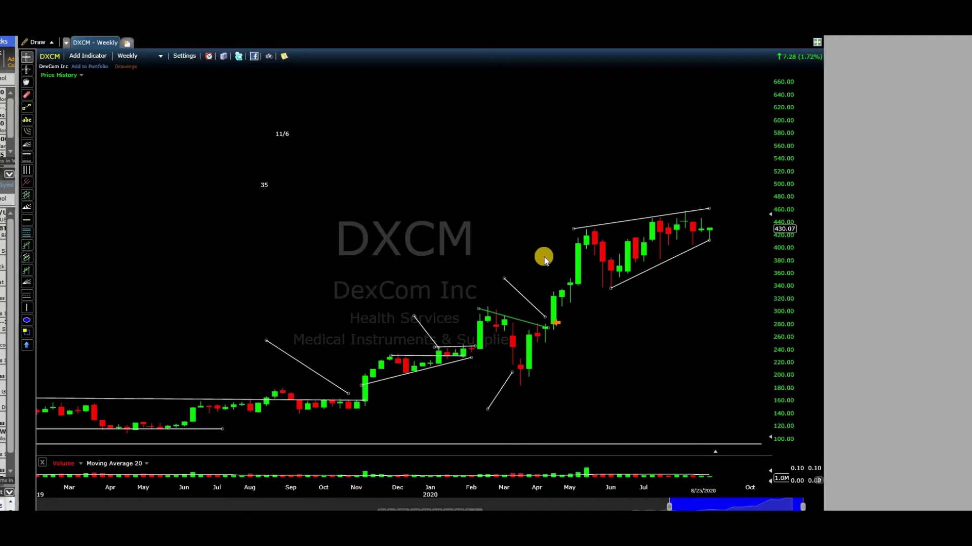
pyautogui.moveTo(613, 286); pyautogui.dragTo(611, 288)
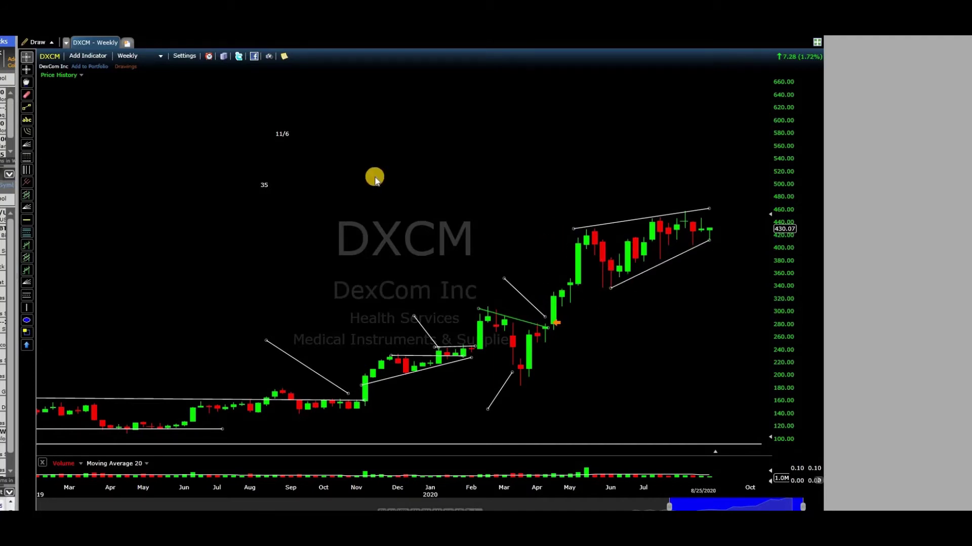
# Set the DXCM price plot style to Line
pyautogui.click(180, 63)
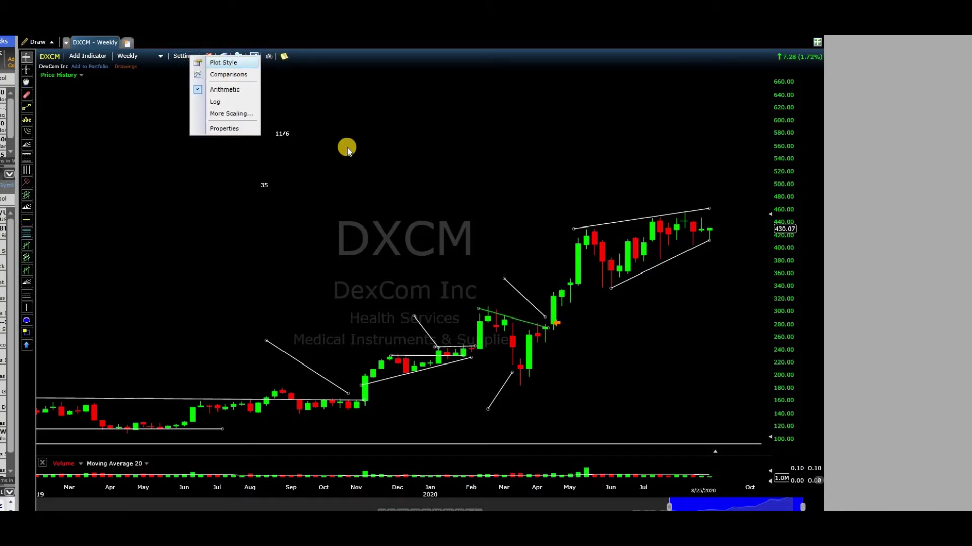
pyautogui.click(223, 62)
pyautogui.click(309, 88)
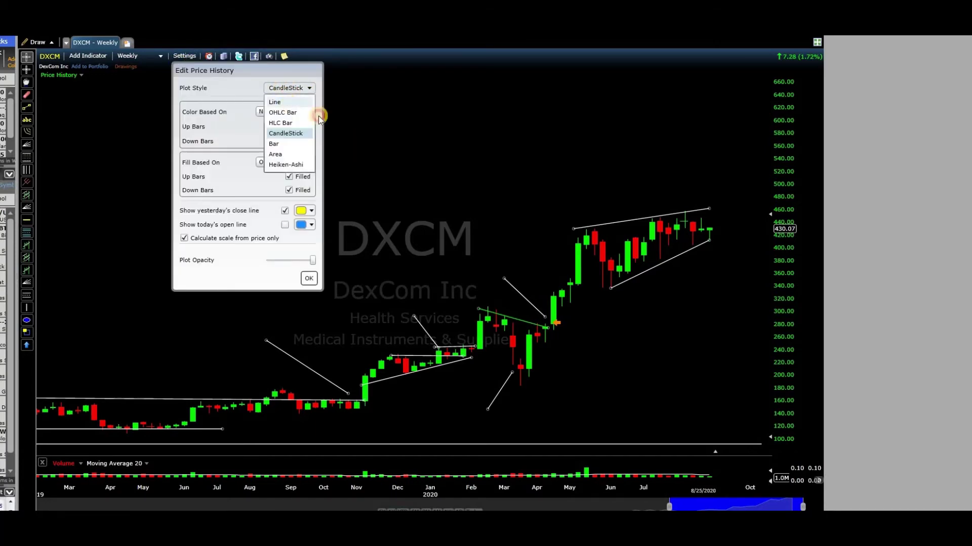
pyautogui.click(274, 102)
pyautogui.press('Return')
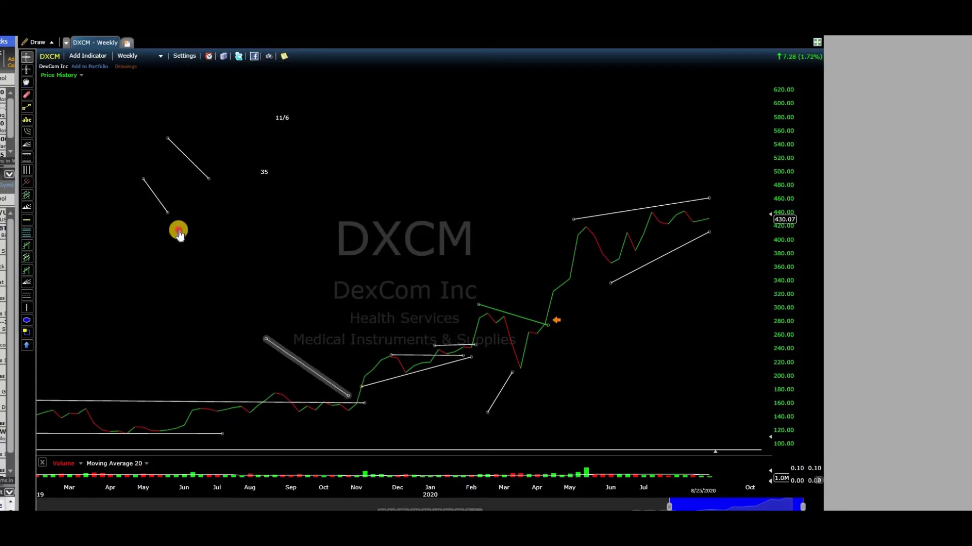
# Tighten the wedge trendlines onto the June low and the recent highs and lows
pyautogui.moveTo(498, 396); pyautogui.dragTo(374, 362)
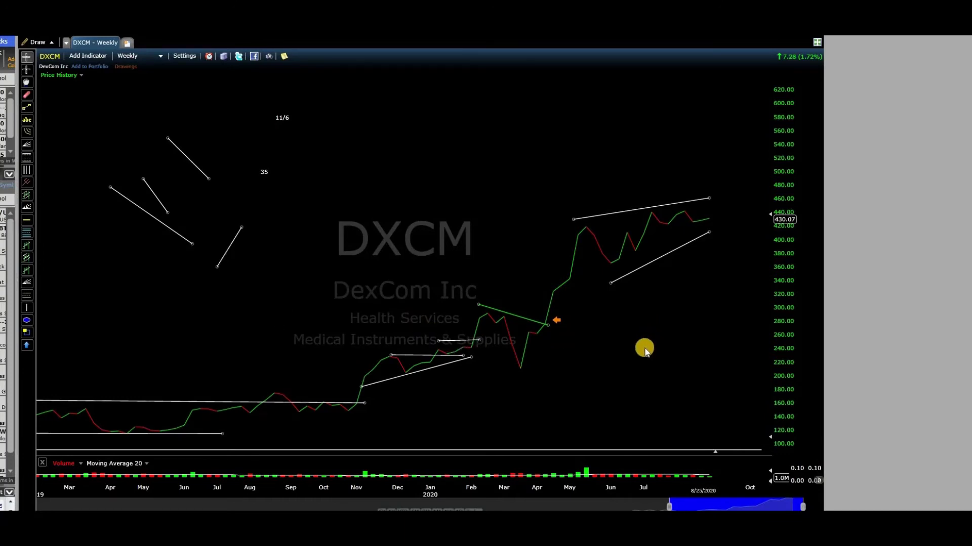
pyautogui.scroll(2, 560, 260)
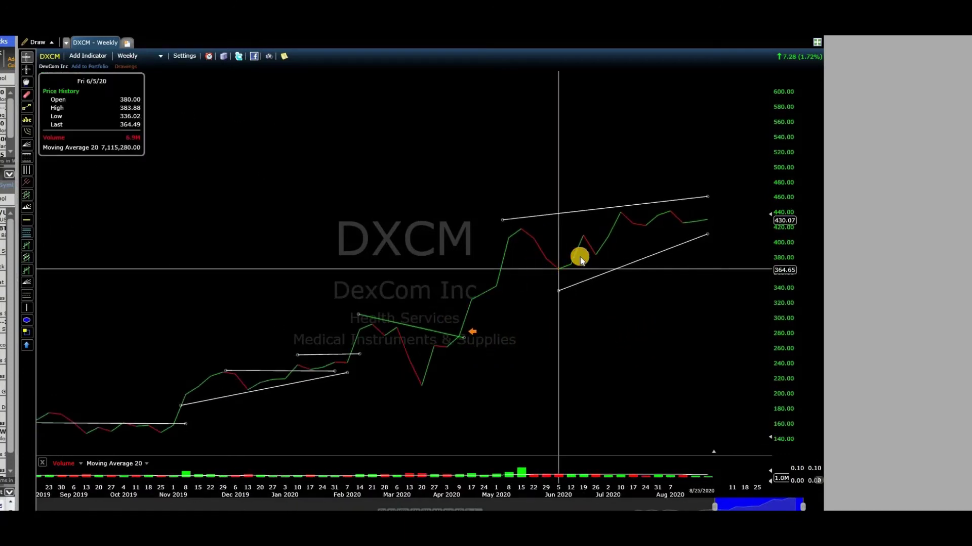
pyautogui.moveTo(719, 225); pyautogui.dragTo(716, 221)
pyautogui.moveTo(558, 291)
pyautogui.mouseDown()
pyautogui.moveTo(557, 278)
pyautogui.moveTo(544, 279)
pyautogui.mouseUp()
pyautogui.moveTo(708, 197); pyautogui.dragTo(720, 204)
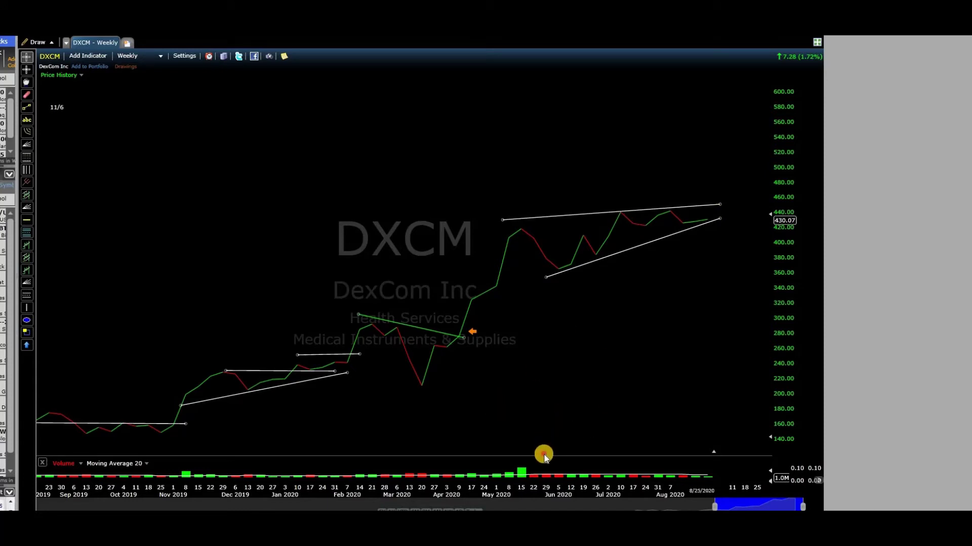
# Enlarge the volume pane and draw two declining trendlines across the July–August volume bars
pyautogui.moveTo(543, 455); pyautogui.dragTo(560, 342)
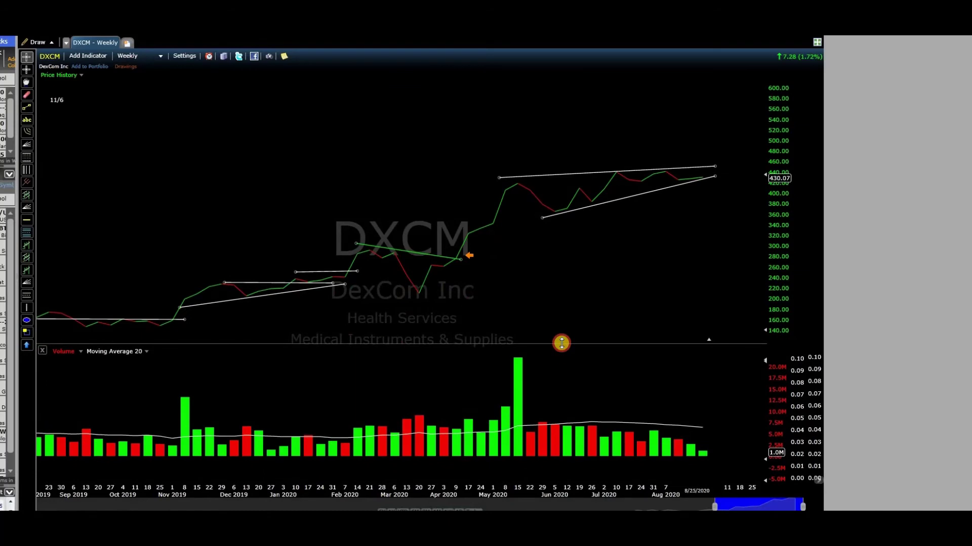
pyautogui.moveTo(603, 368)
pyautogui.mouseDown()
pyautogui.moveTo(657, 434)
pyautogui.moveTo(627, 435)
pyautogui.mouseUp()
pyautogui.moveTo(616, 383); pyautogui.dragTo(677, 436)
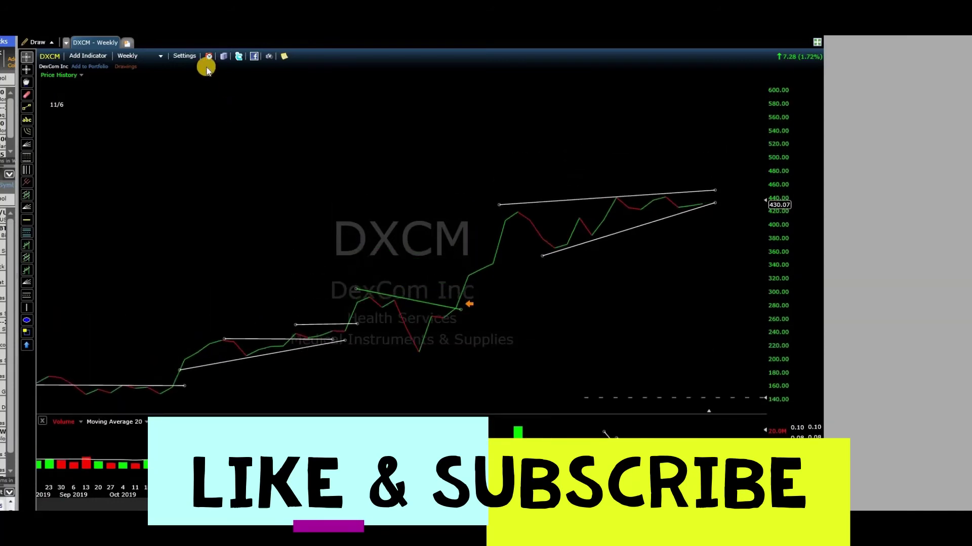
# Restore the price plot style to CandleStick
pyautogui.click(183, 55)
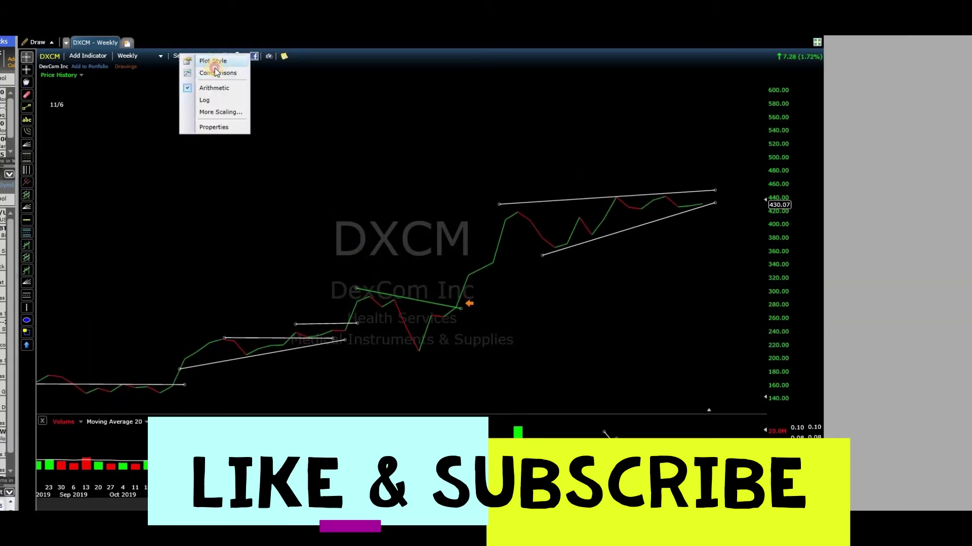
pyautogui.click(212, 62)
pyautogui.click(297, 88)
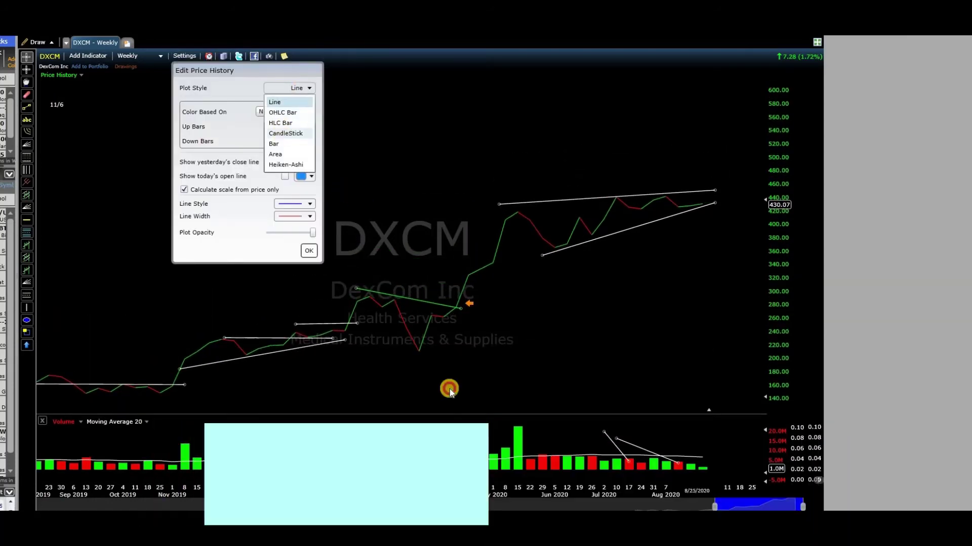
pyautogui.click(276, 132)
pyautogui.click(309, 250)
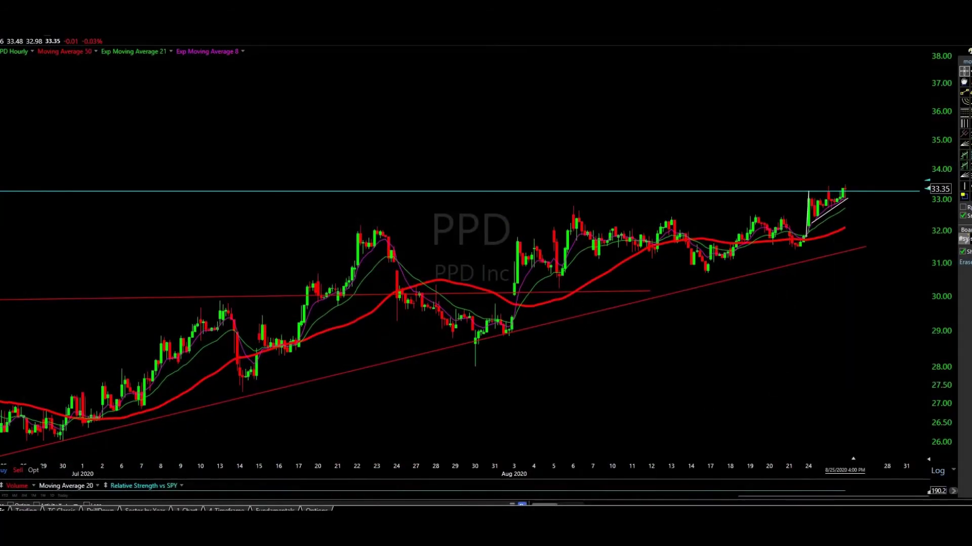
# Scroll through the page 2 chart grid of the Finviz TOP screen results
pyautogui.moveTo(404, 527)
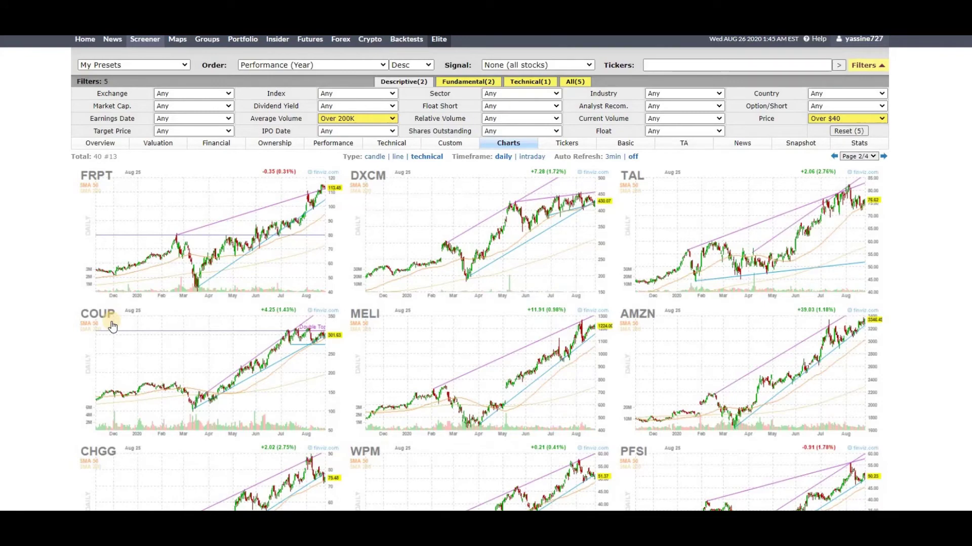
pyautogui.scroll(-4, 71, 326)
pyautogui.scroll(-1, 71, 326)
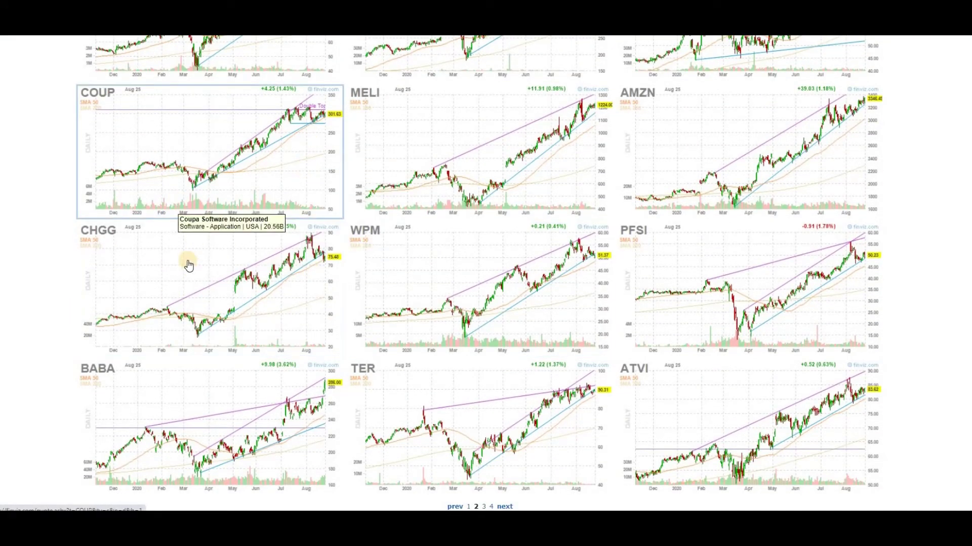
pyautogui.scroll(1, 134, 273)
pyautogui.scroll(1, 134, 273)
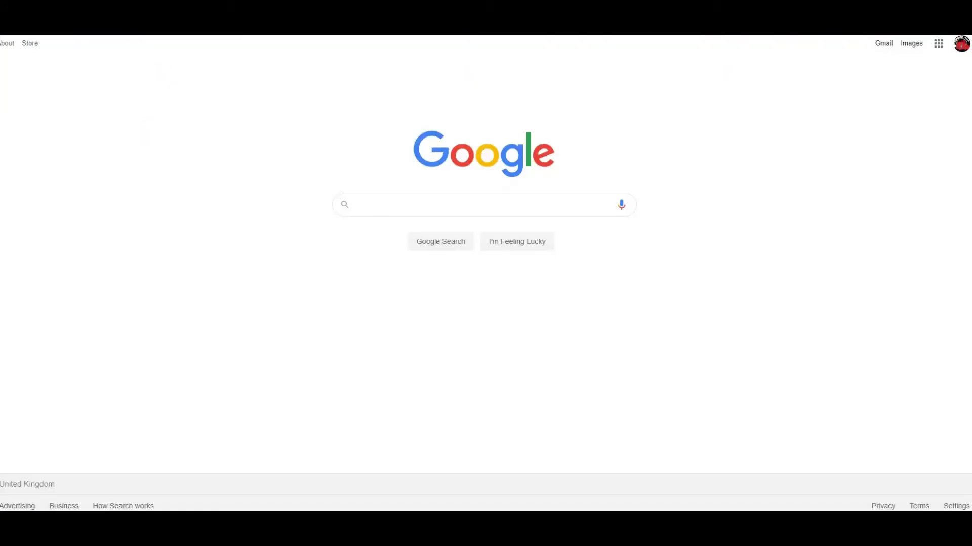
# Go to Barchart and bring up its 52-Week New Highs page for All US Exchanges
pyautogui.write('ba')
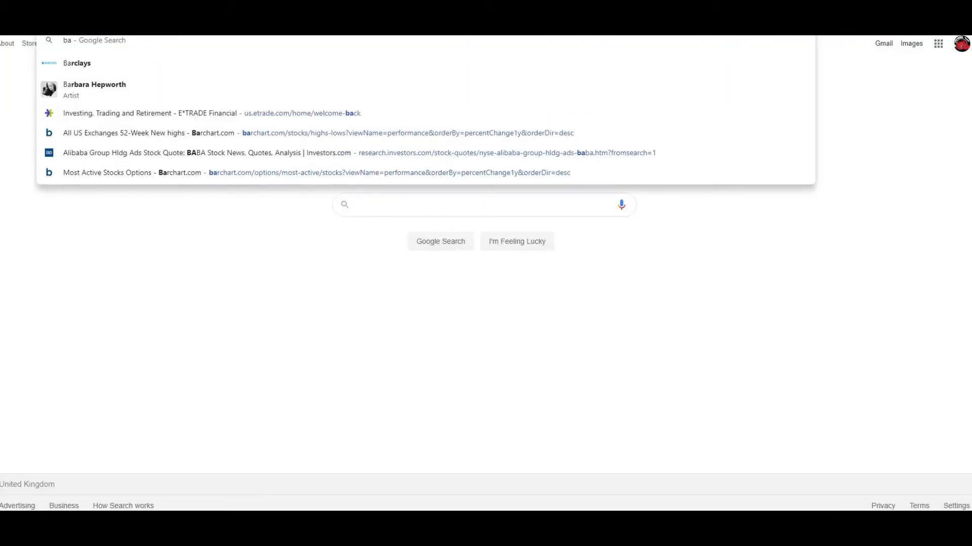
pyautogui.click(167, 130)
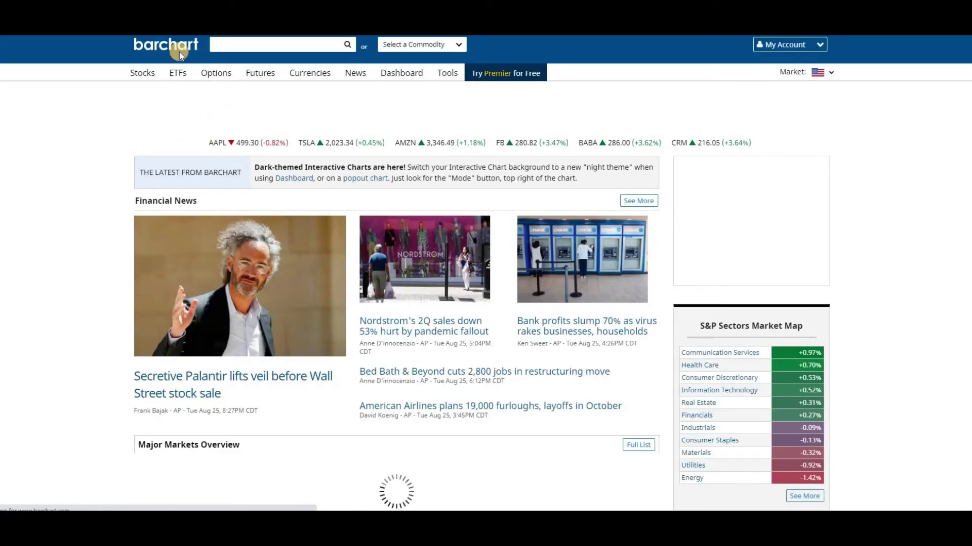
pyautogui.moveTo(142, 74)
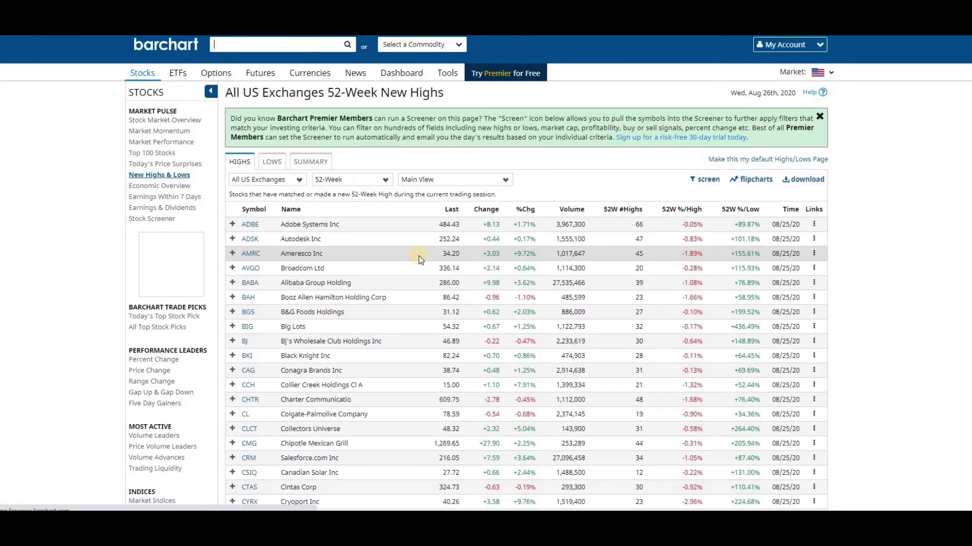
# Show the new-highs table in Performance view, sorted by 52W %Chg with NIO (+510.96%) first
pyautogui.click(464, 183)
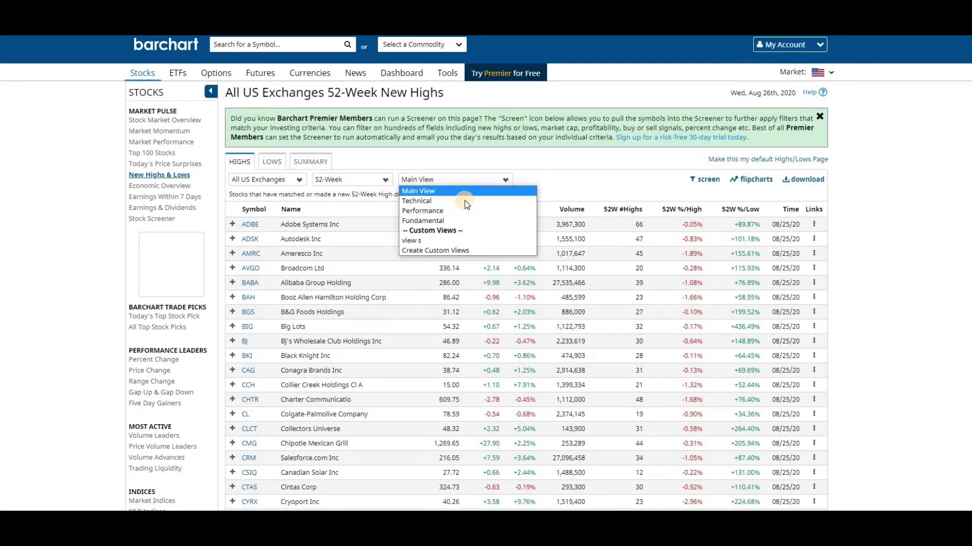
pyautogui.click(460, 212)
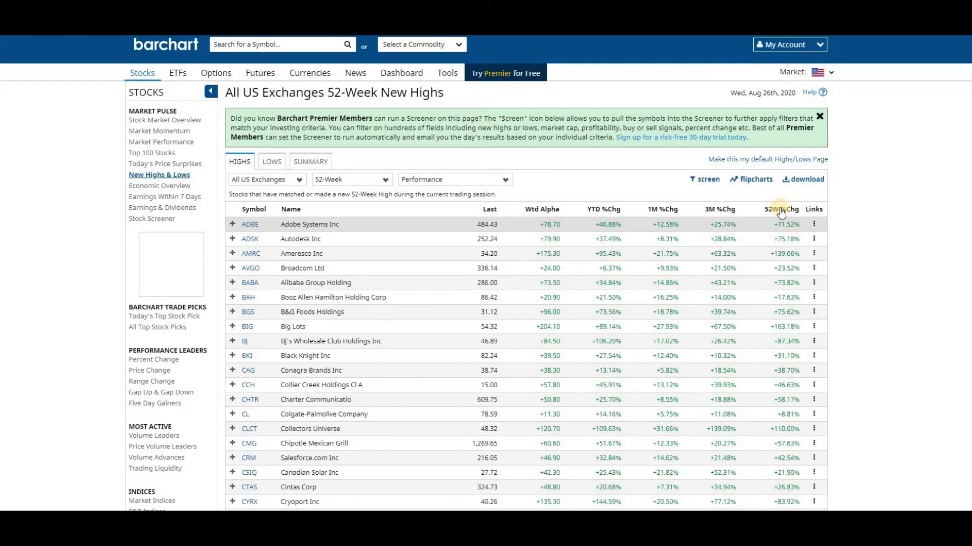
pyautogui.moveTo(773, 213)
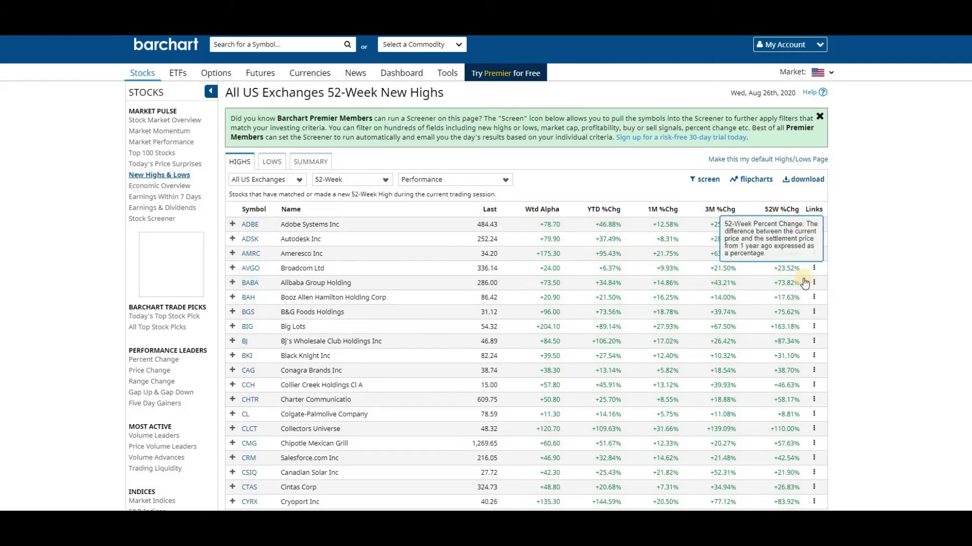
pyautogui.click(778, 206)
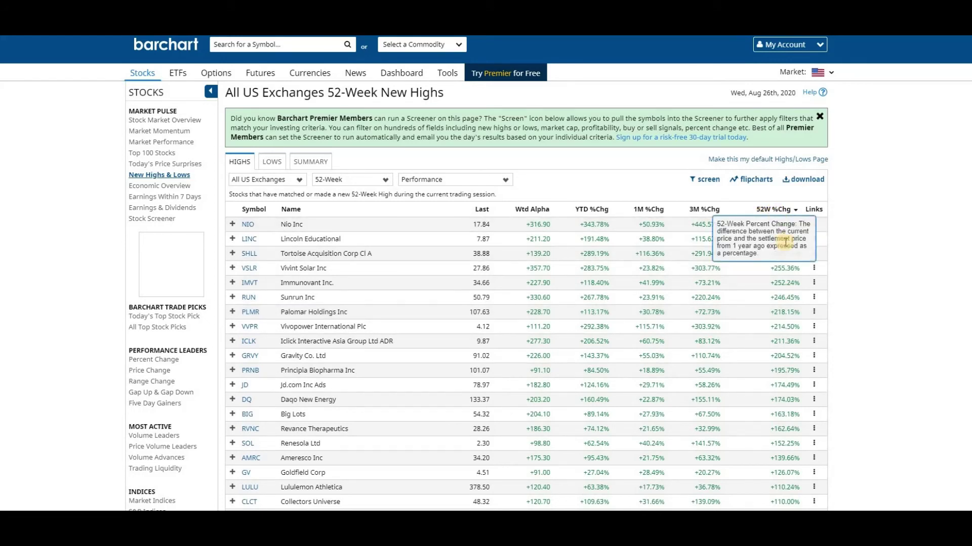
pyautogui.scroll(-5, 782, 304)
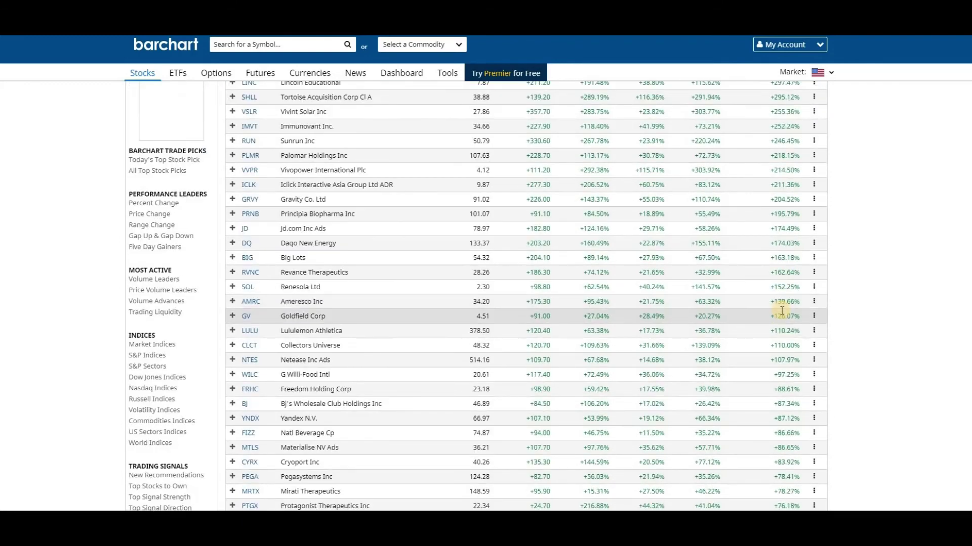
pyautogui.scroll(2, 782, 334)
pyautogui.scroll(4, 761, 349)
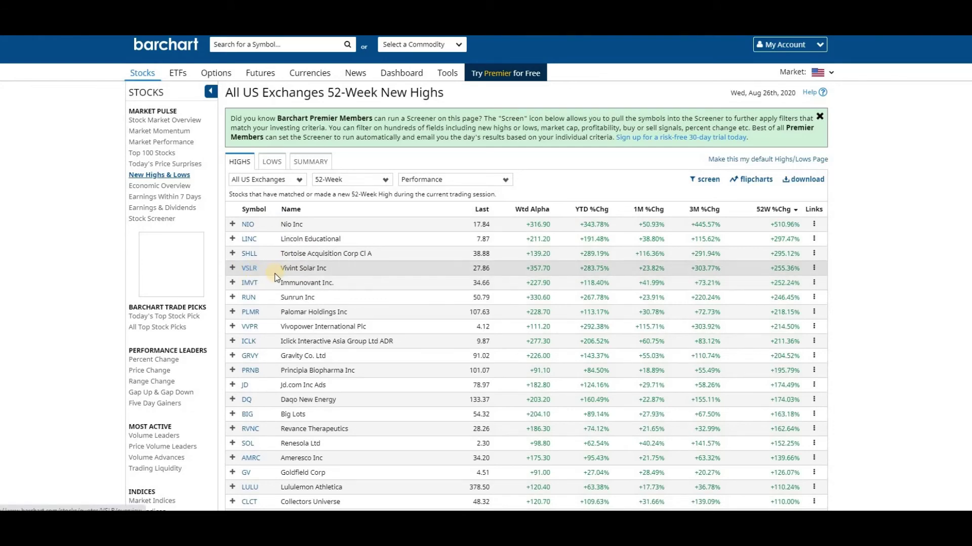
pyautogui.scroll(-2, 273, 297)
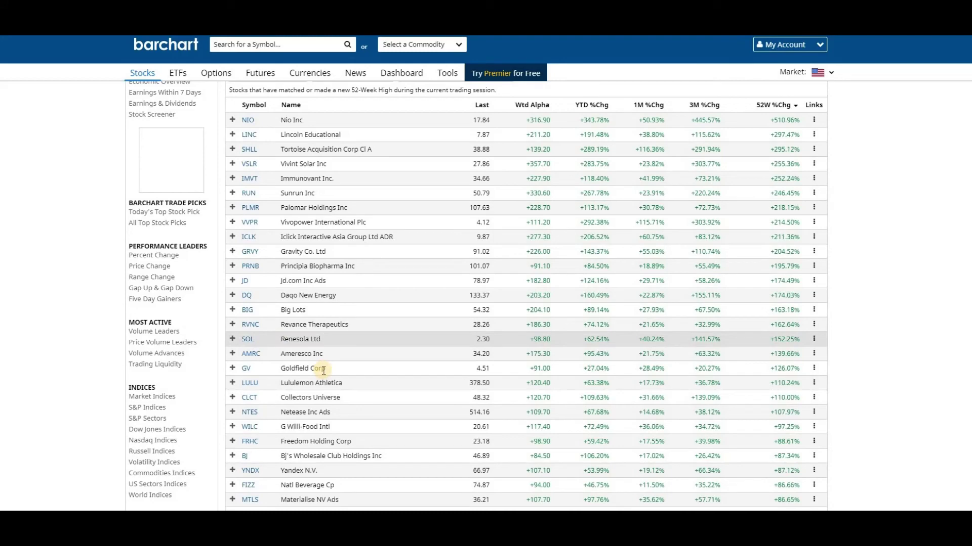
pyautogui.scroll(2, 322, 371)
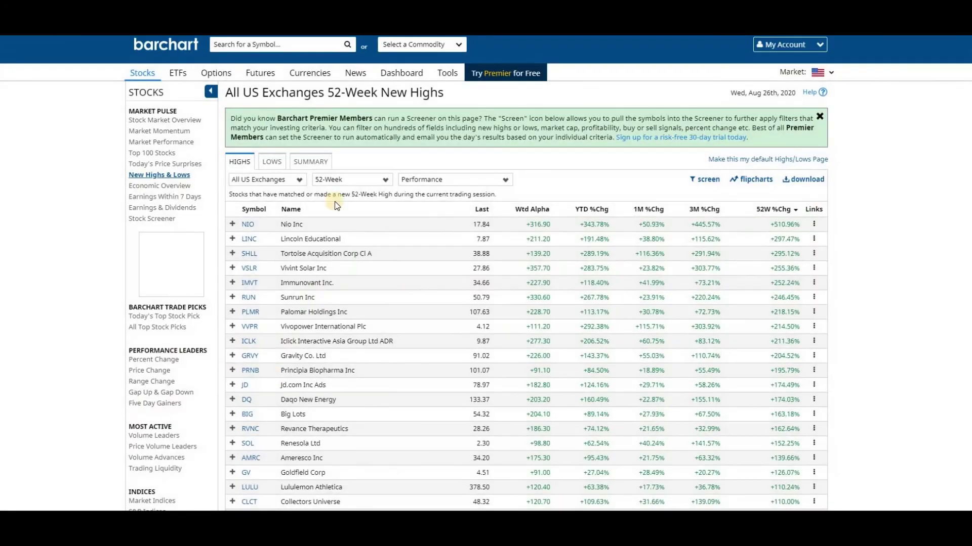
# Open the list as flipcharts, step to LINC and back to NIO, keeping the 1Y period
pyautogui.click(749, 180)
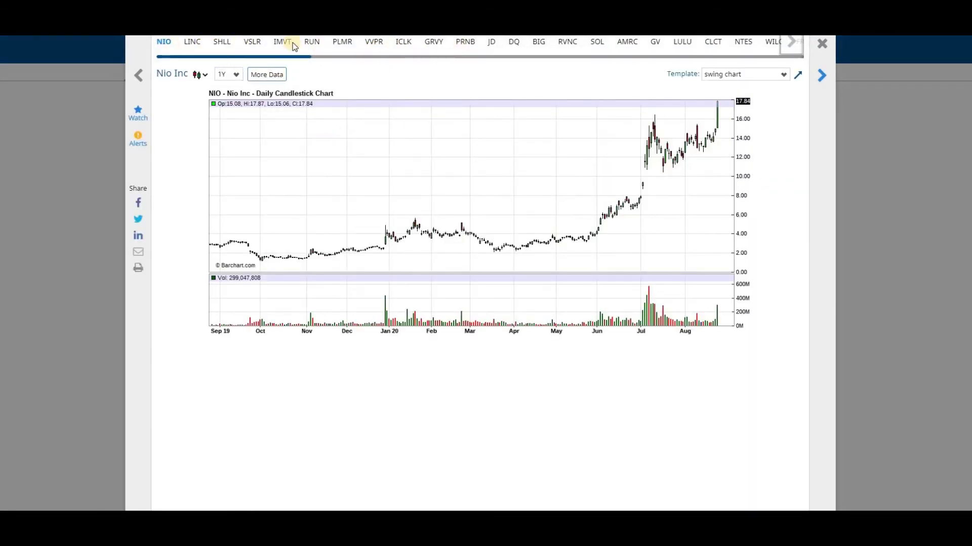
pyautogui.click(820, 79)
pyautogui.click(820, 76)
pyautogui.click(821, 76)
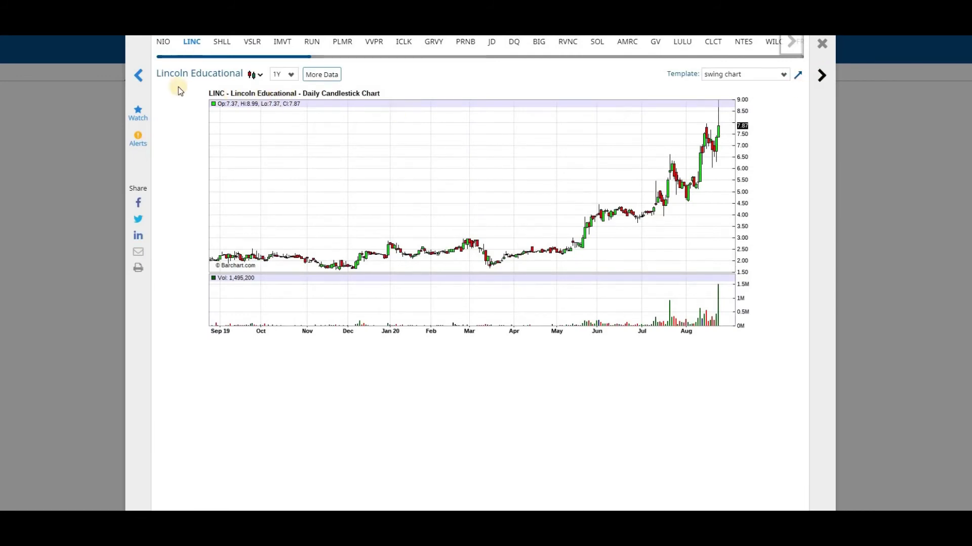
pyautogui.click(139, 77)
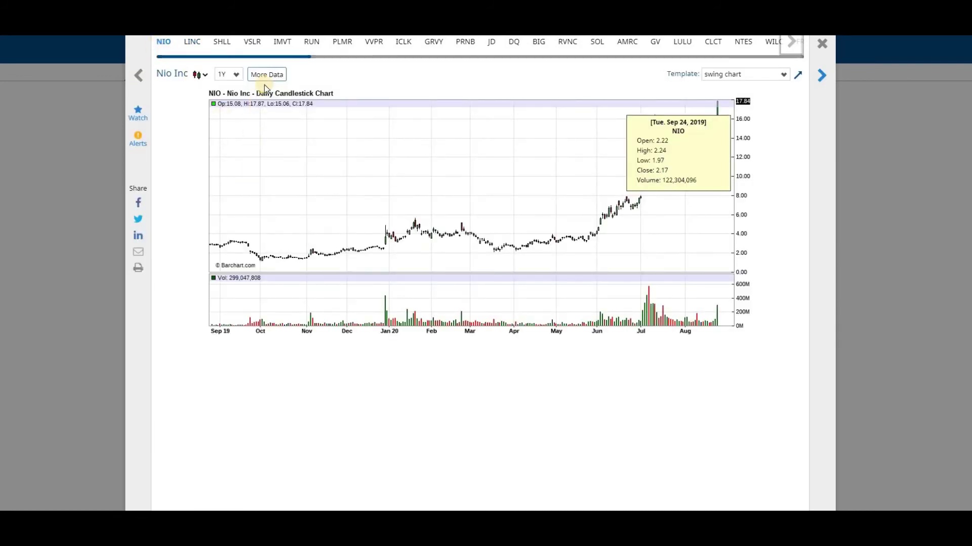
pyautogui.click(232, 75)
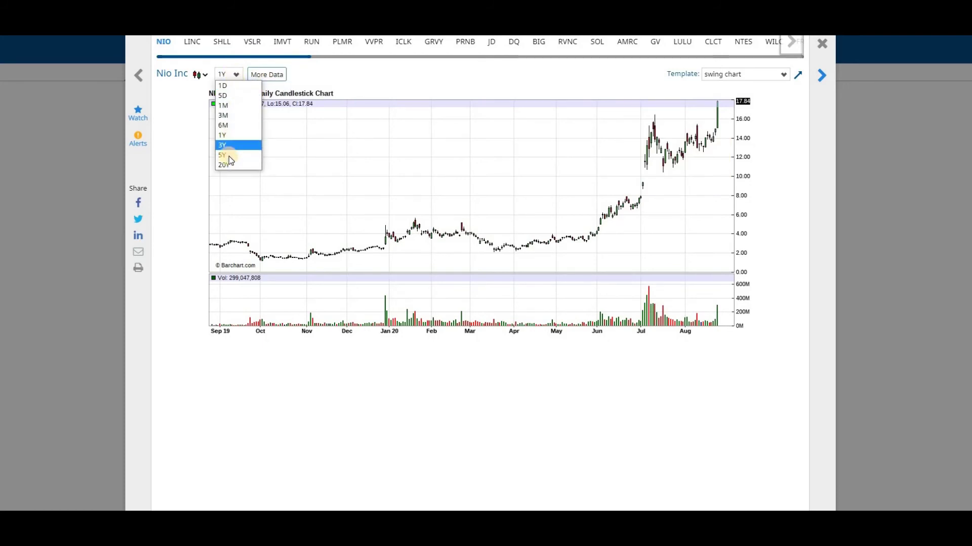
pyautogui.click(183, 119)
# Browse NIO's More Data Performance, News, Technical and Key Stats tabs, then close it
pyautogui.click(272, 76)
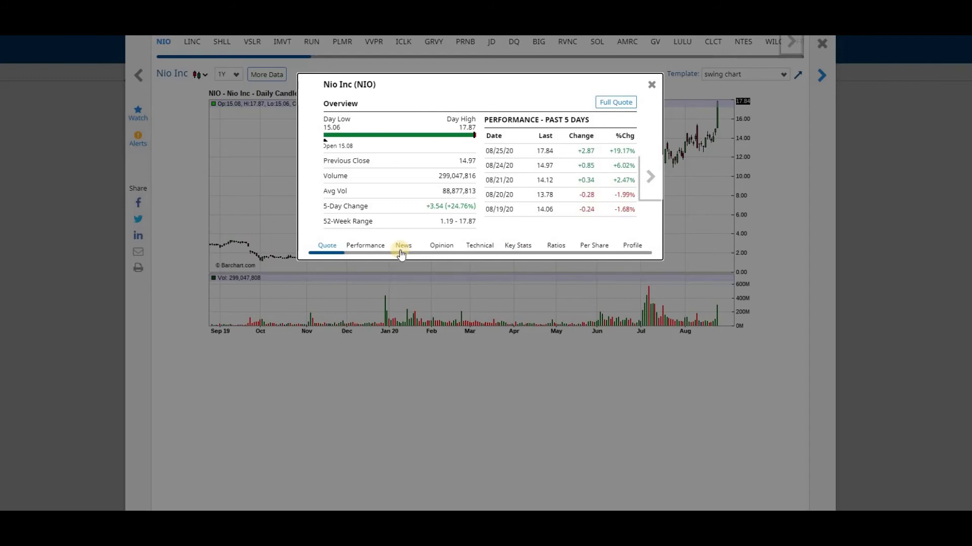
pyautogui.click(365, 246)
pyautogui.click(399, 247)
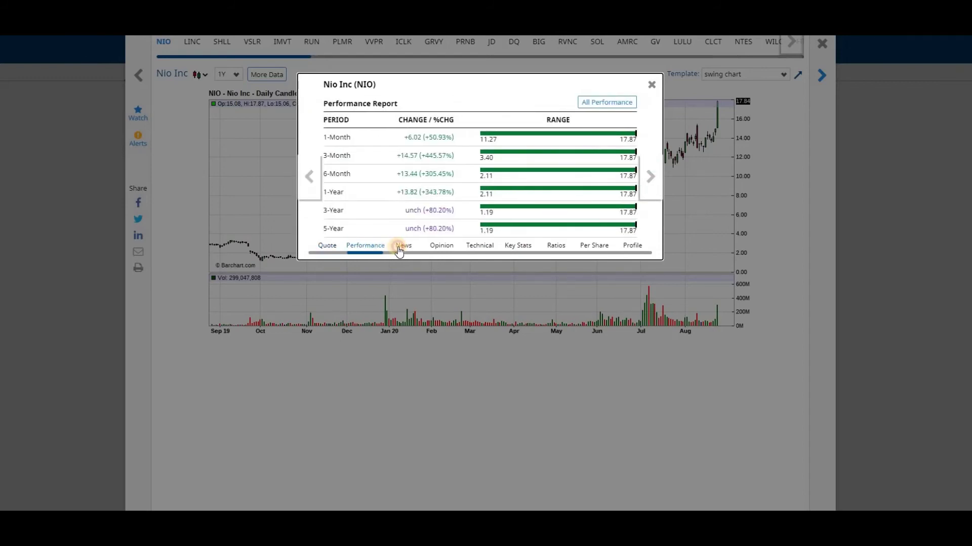
pyautogui.click(478, 252)
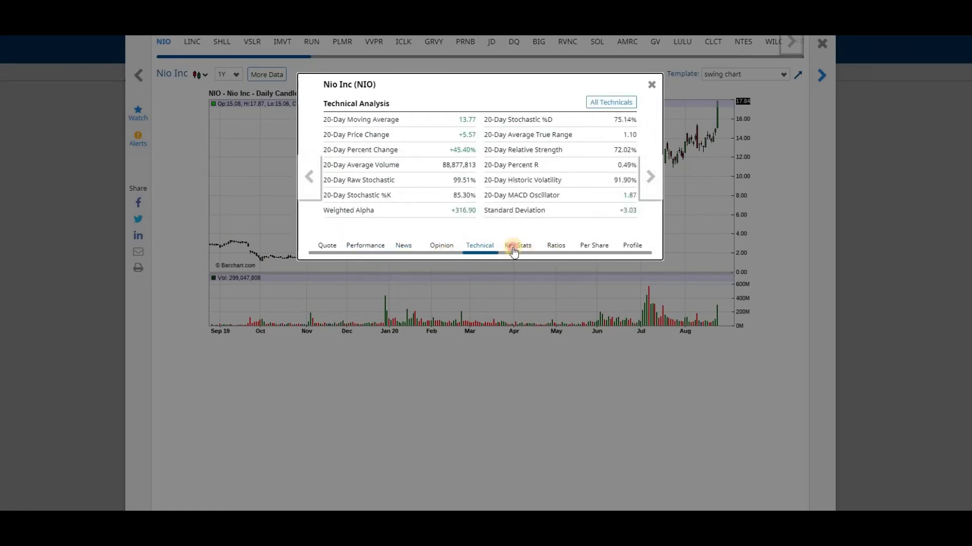
pyautogui.click(521, 254)
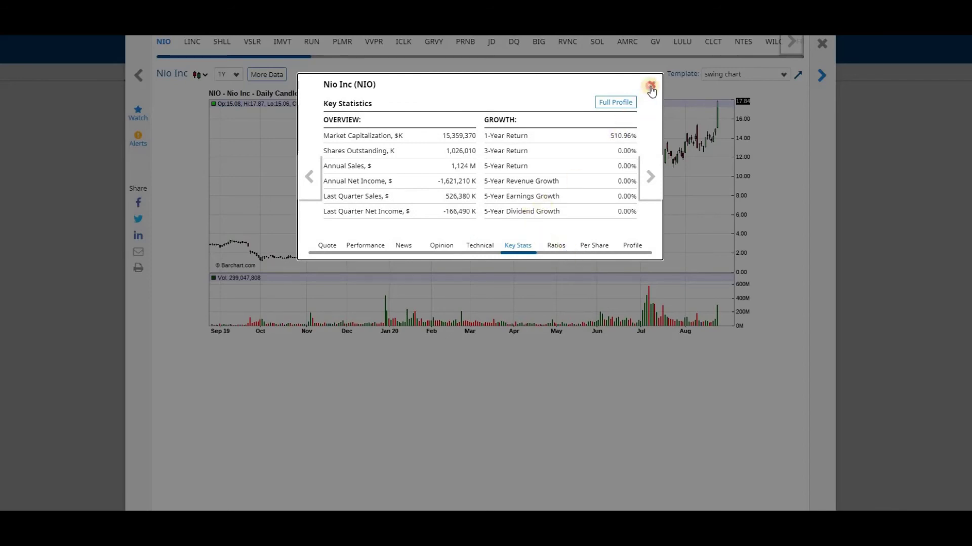
pyautogui.click(705, 100)
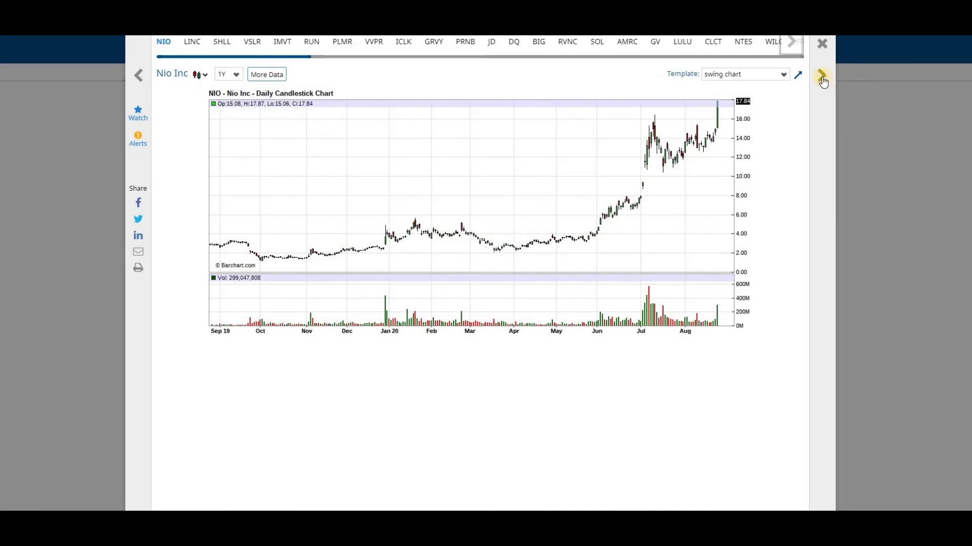
# Page through the LINC and SHLL flipcharts, then close the flipcharts
pyautogui.click(820, 84)
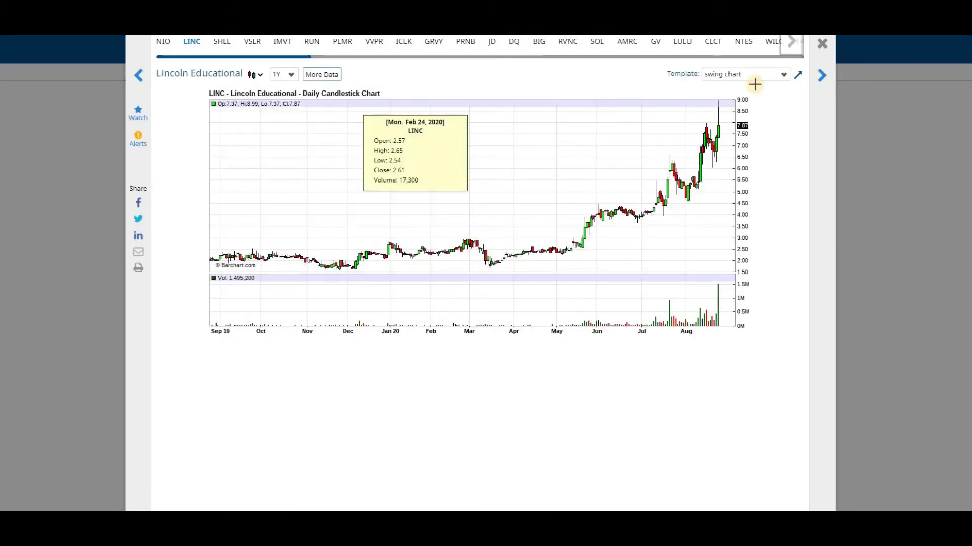
pyautogui.click(782, 77)
pyautogui.click(823, 77)
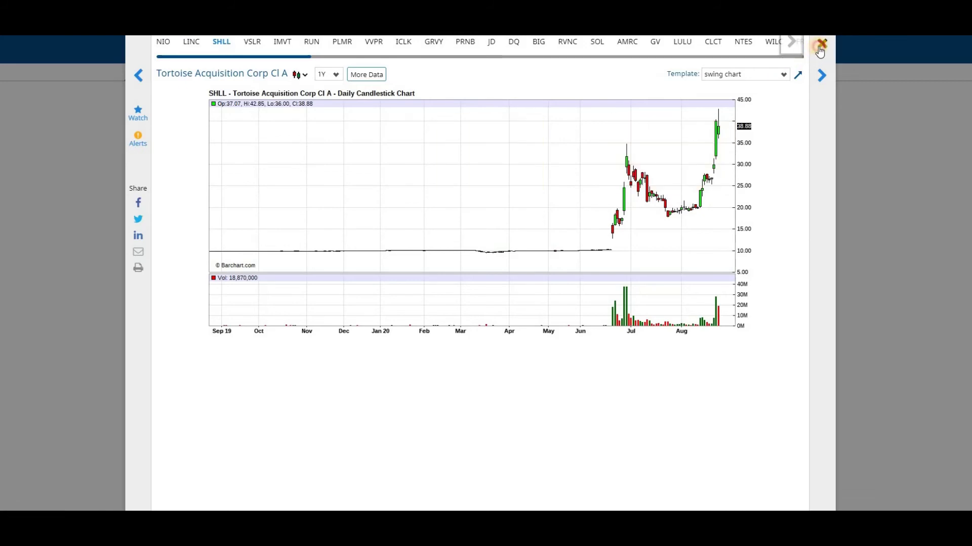
pyautogui.press('Escape')
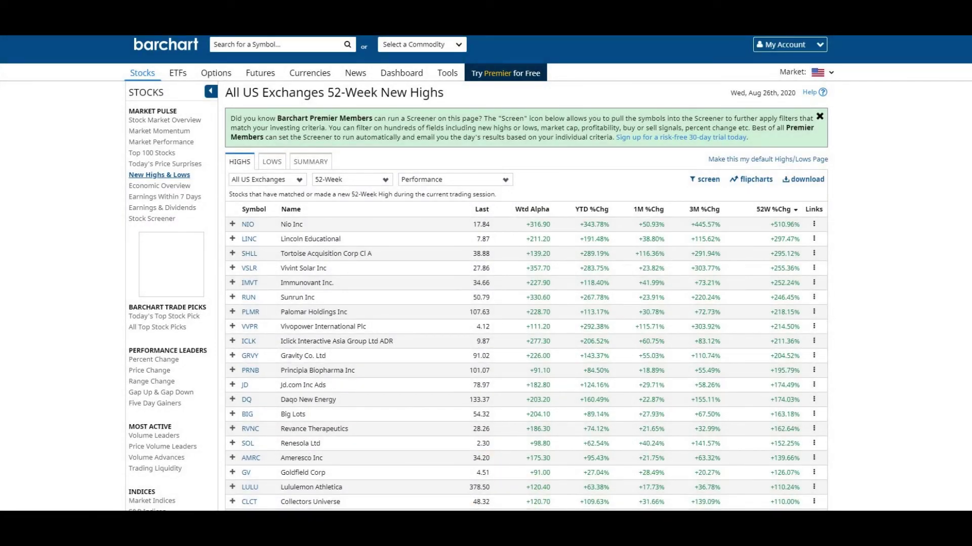
# Return to the Finviz screener and open the My Presets list
pyautogui.moveTo(379, 526)
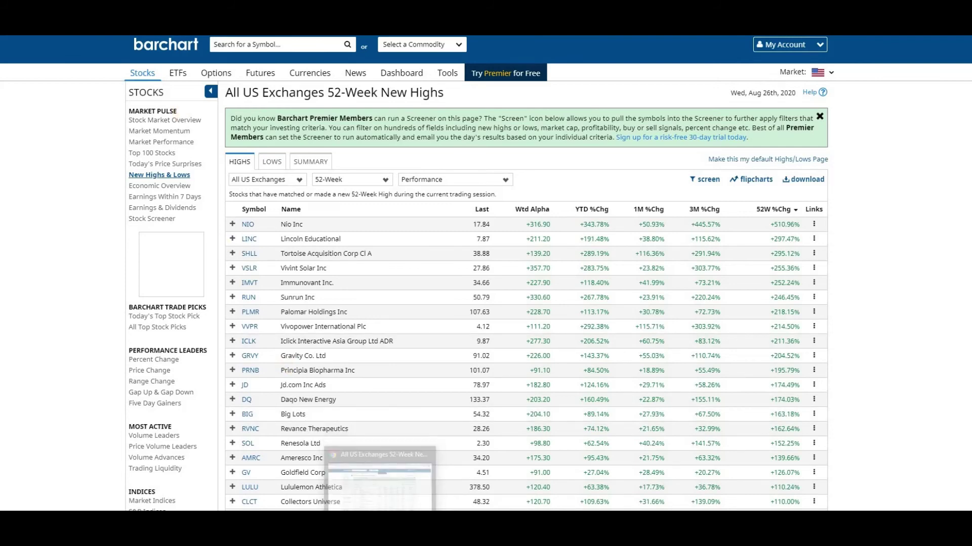
pyautogui.hotkey('ctrl', 'Tab')
pyautogui.click(121, 118)
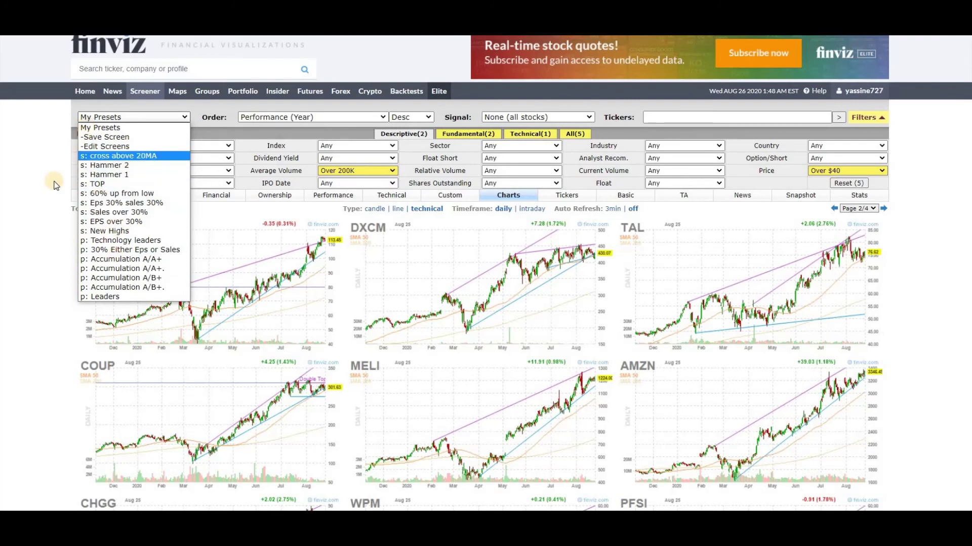
# Close the My Presets list without choosing a preset
pyautogui.click(39, 218)
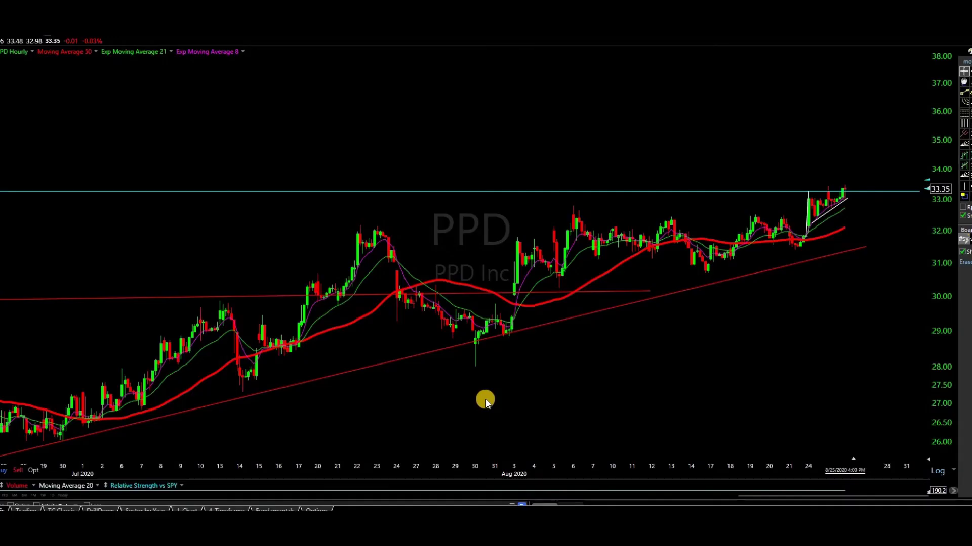
# Zoom the PPD chart, then bring the FreeStockCharts DXCM weekly chart to the front
pyautogui.scroll(-3, 501, 417)
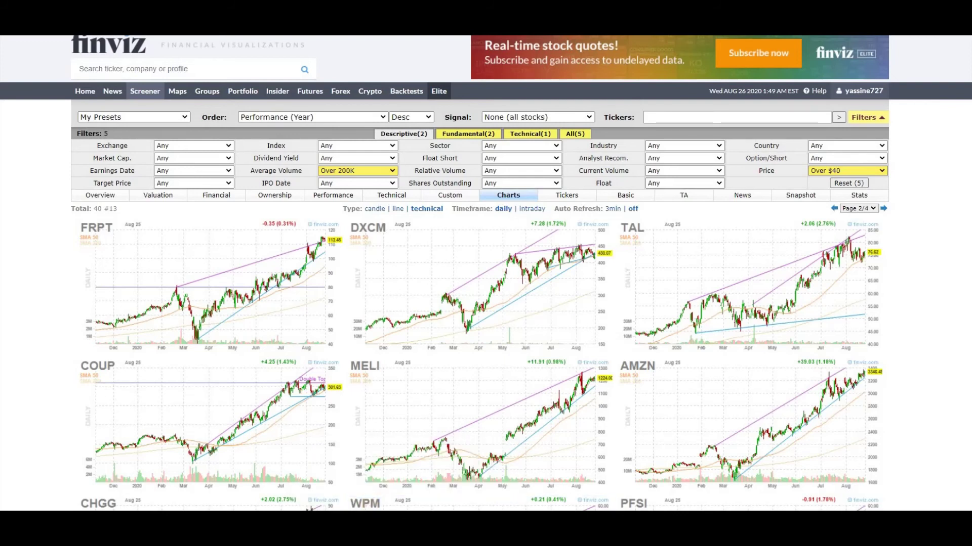
pyautogui.click(448, 485)
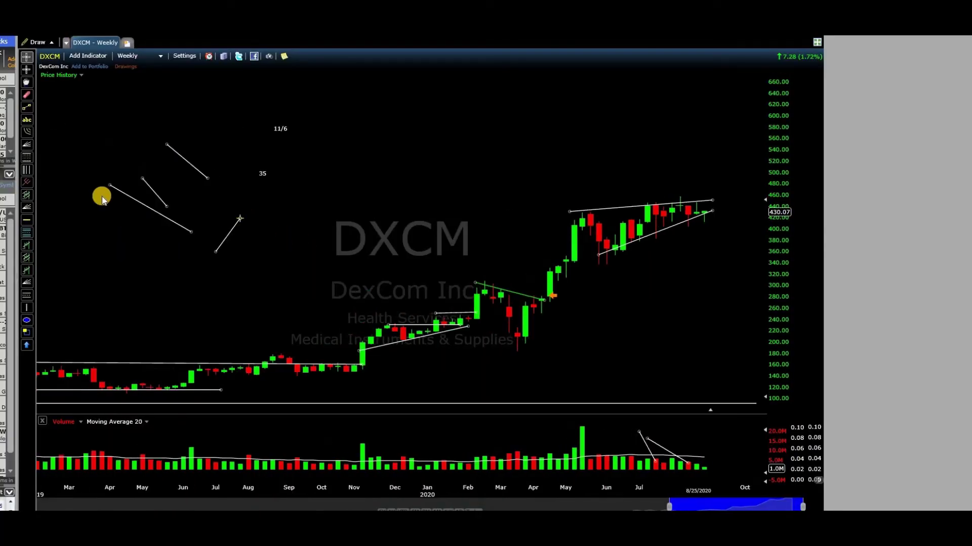
# Show DXCM on daily candles, zoomed out to see more history
pyautogui.scroll(-2, 102, 198)
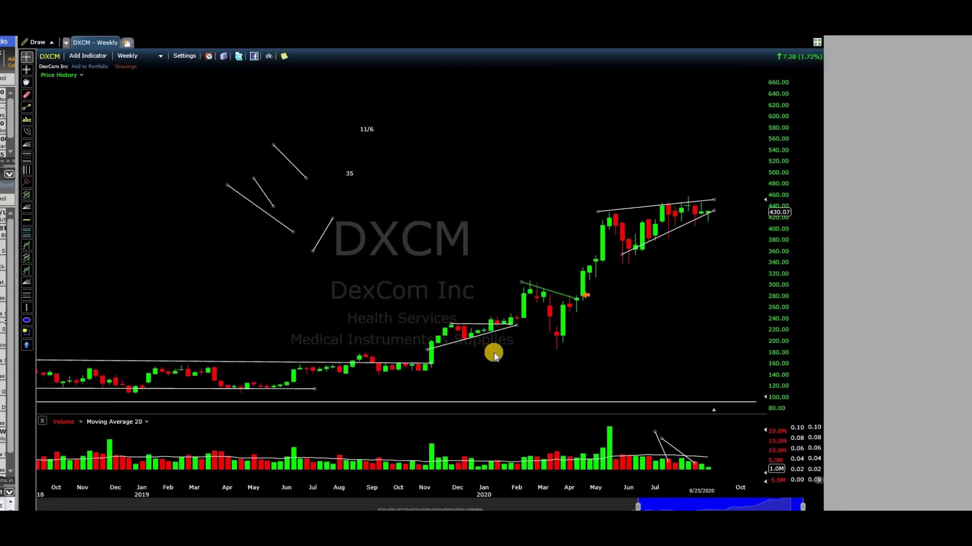
pyautogui.scroll(2, 467, 375)
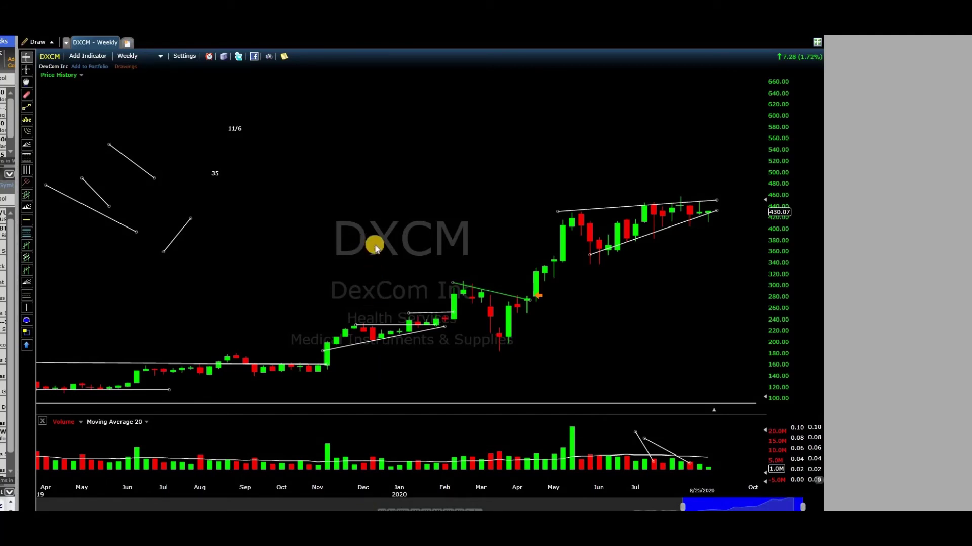
pyautogui.scroll(-1, 375, 246)
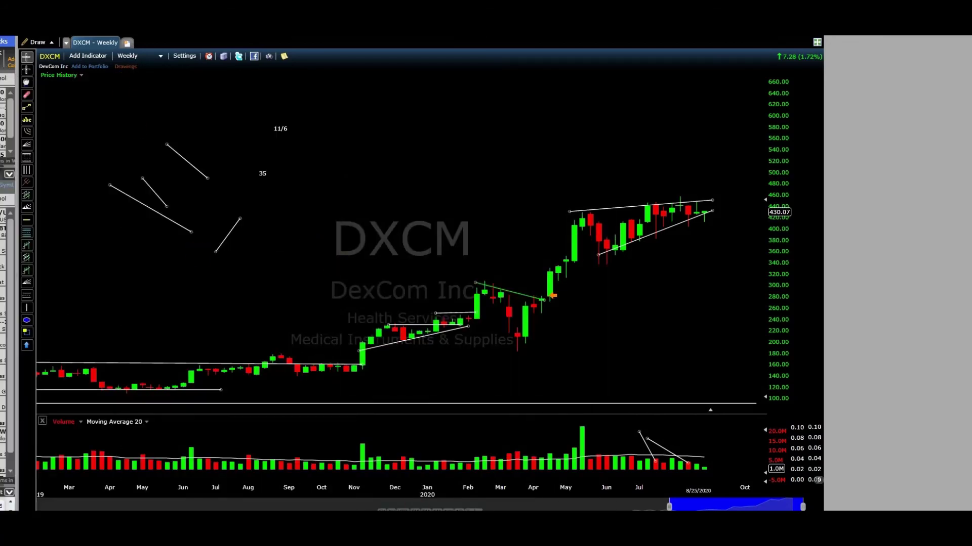
pyautogui.press('d')
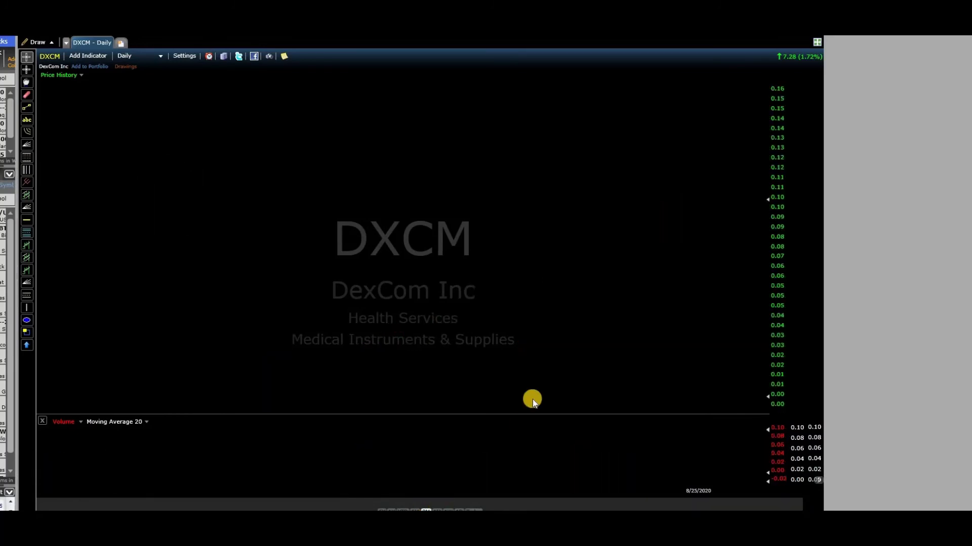
pyautogui.scroll(-3, 608, 328)
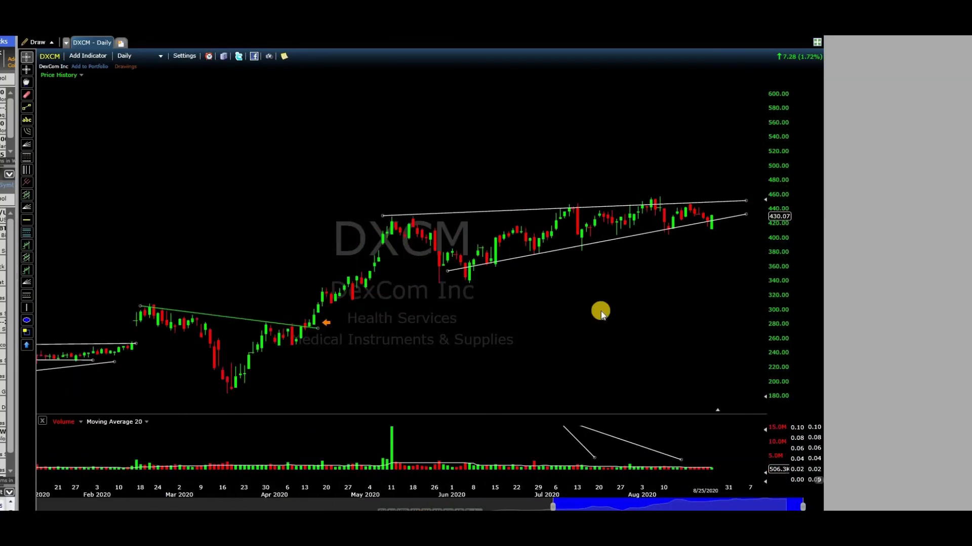
pyautogui.scroll(-4, 555, 325)
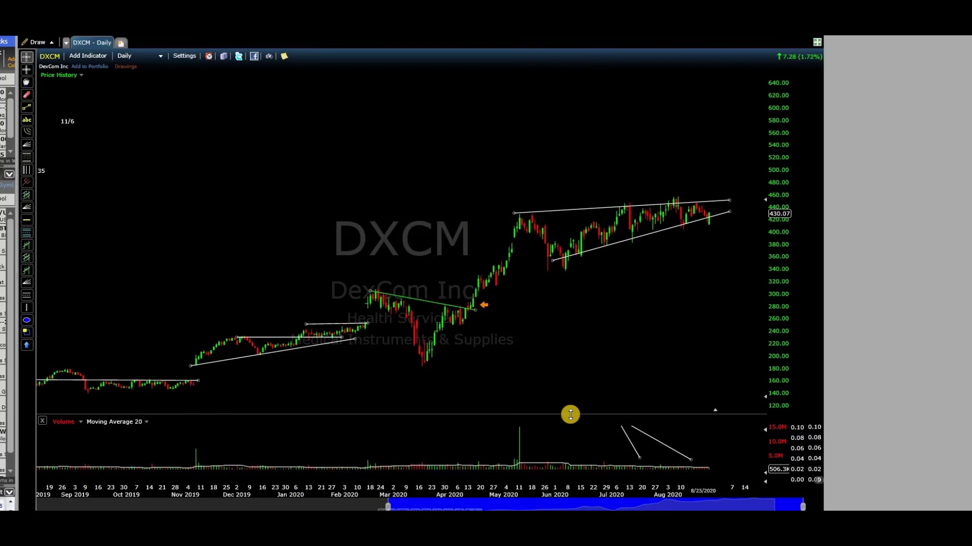
pyautogui.scroll(-5, 574, 395)
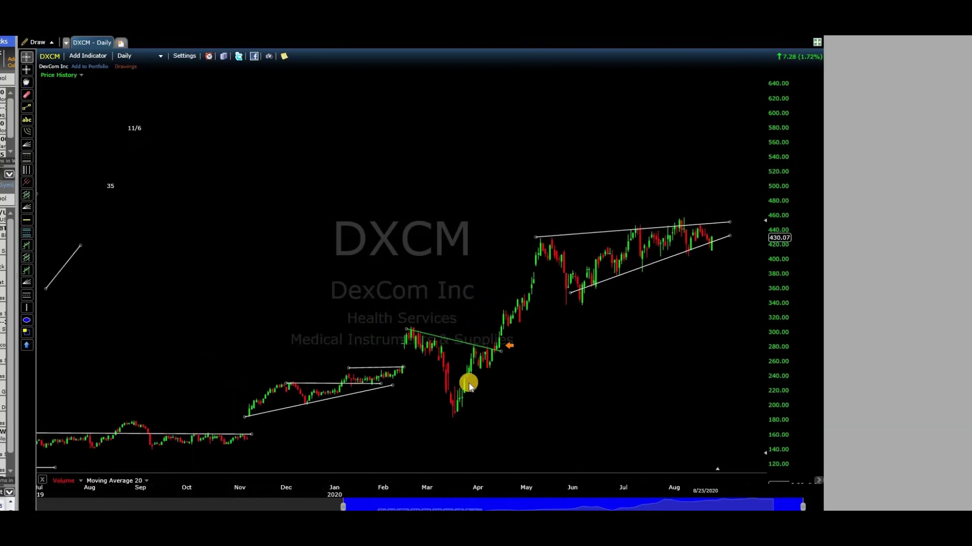
pyautogui.scroll(2, 447, 344)
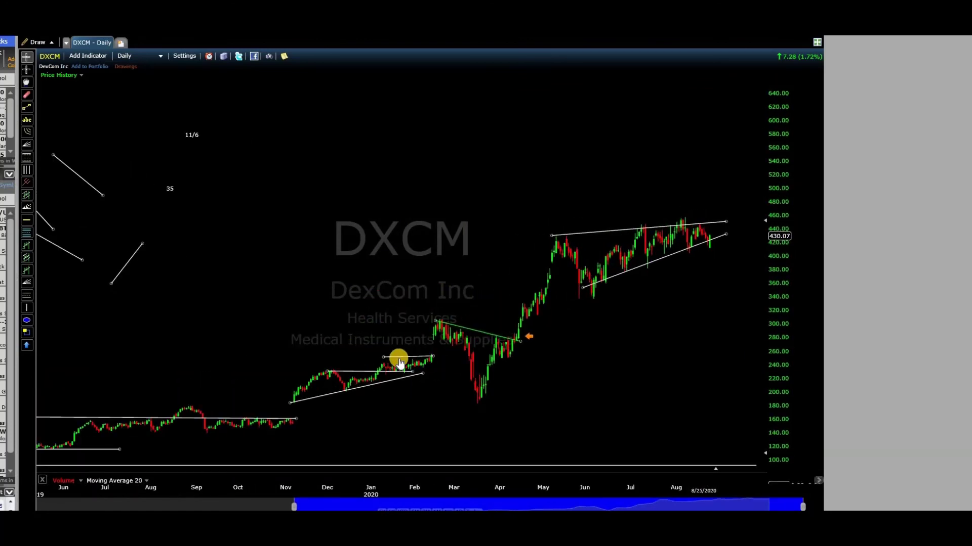
# Nudge DXCM's short early-2020 trendline lower, then load the YUMC chart
pyautogui.moveTo(399, 366); pyautogui.dragTo(428, 366)
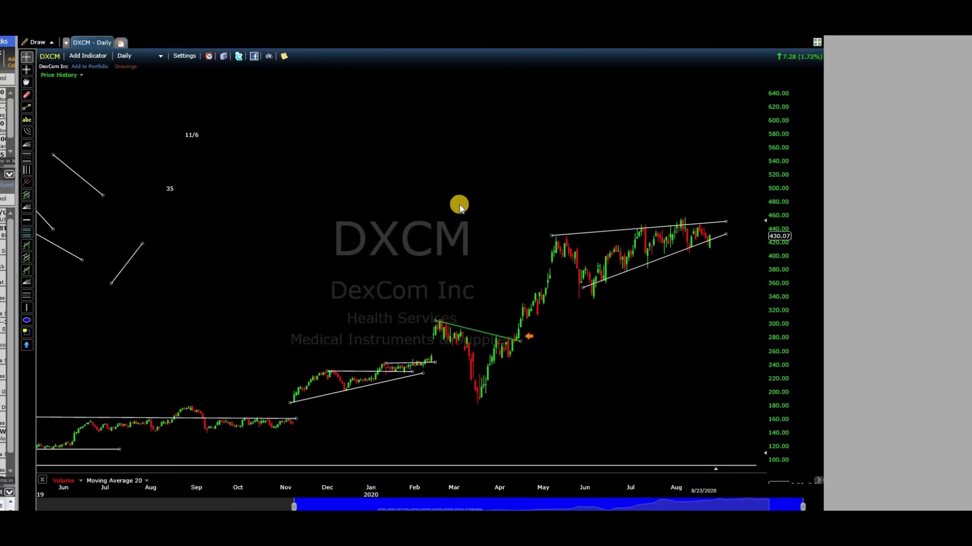
pyautogui.write('yumc')
pyautogui.press('Return')
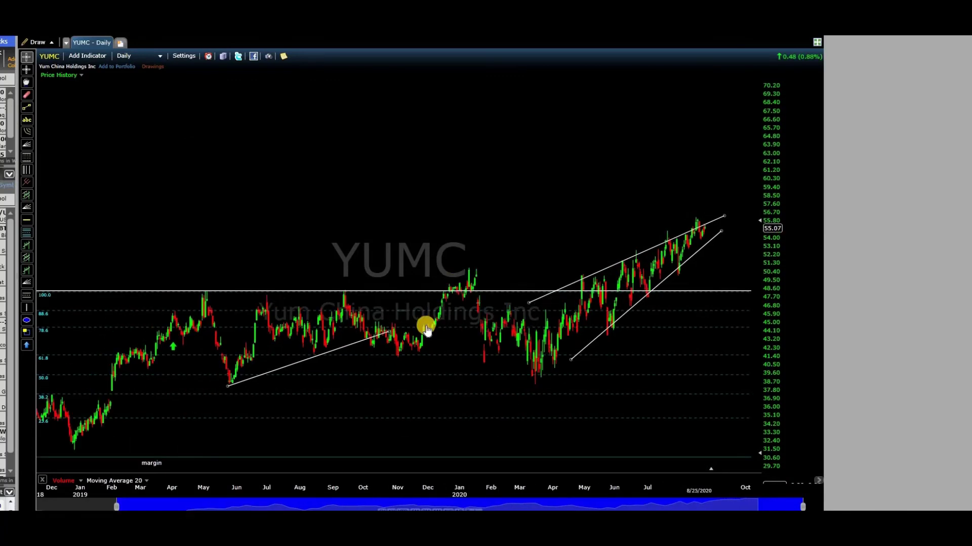
# Remove the Fibonacci retracement from YUMC's chart
pyautogui.scroll(-2, 405, 349)
pyautogui.rightClick(48, 407)
pyautogui.click(76, 421)
pyautogui.click(273, 349)
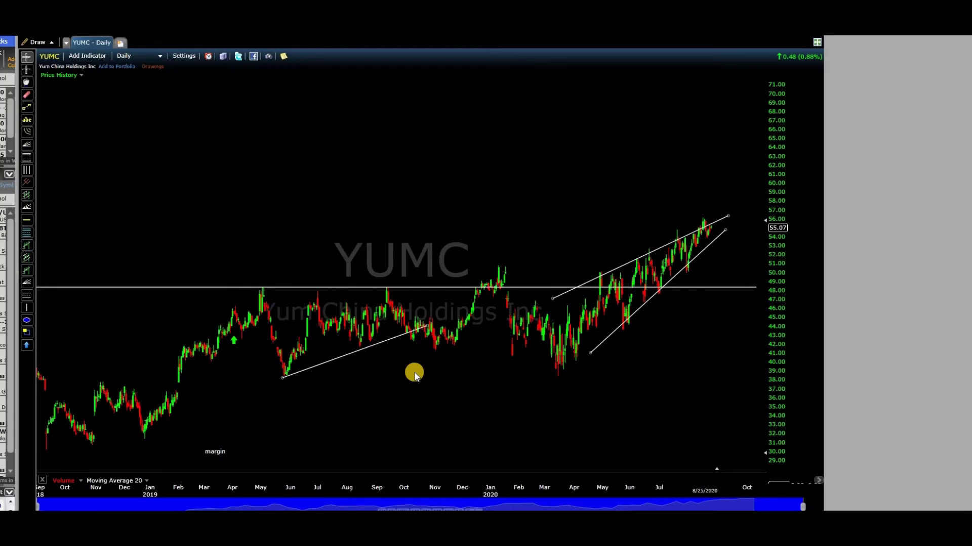
# Move the margin note to the top of the chart and load DXCM
pyautogui.moveTo(221, 455); pyautogui.dragTo(31, 73)
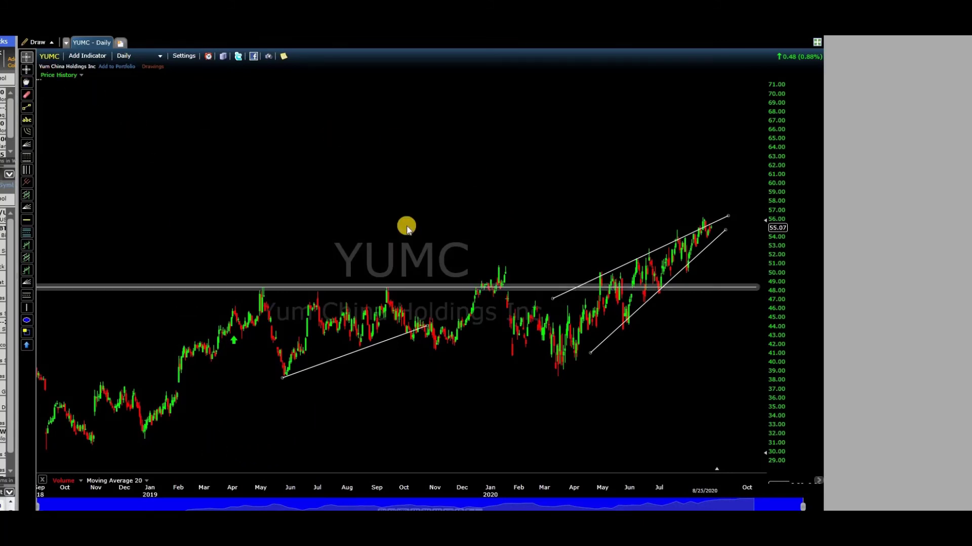
pyautogui.write('dxcm')
pyautogui.press('Return')
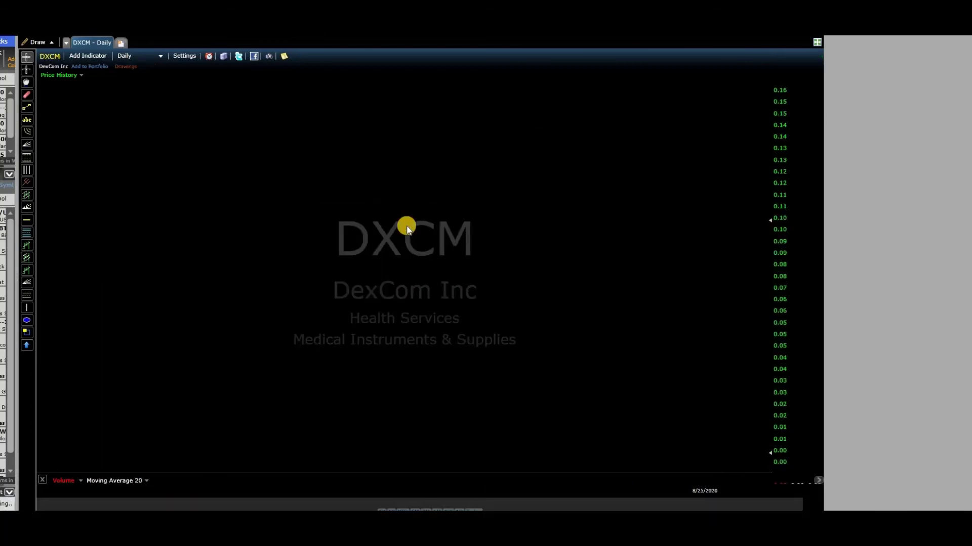
# Zoom in on DXCM, then load the CDNS (Cadence Design Systems) chart
pyautogui.scroll(5, 449, 308)
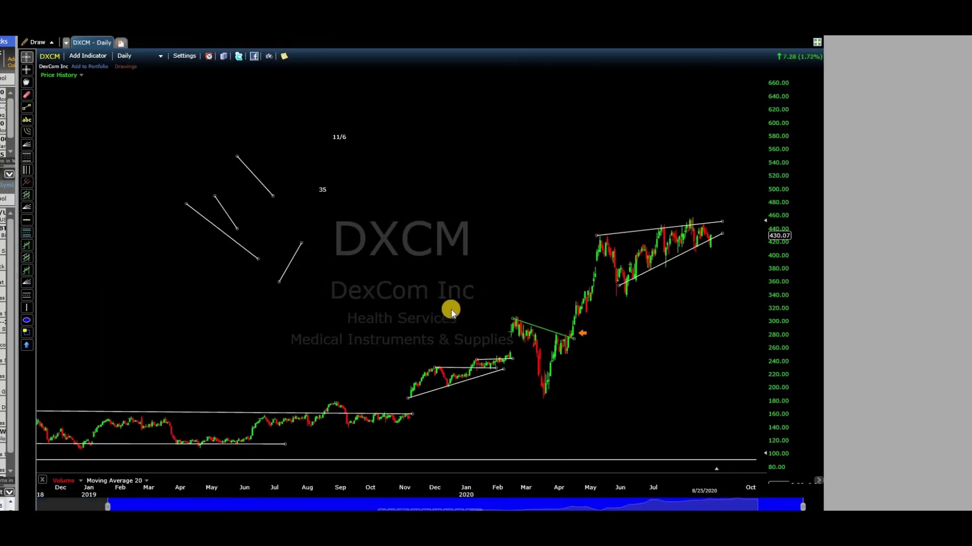
pyautogui.scroll(2, 466, 260)
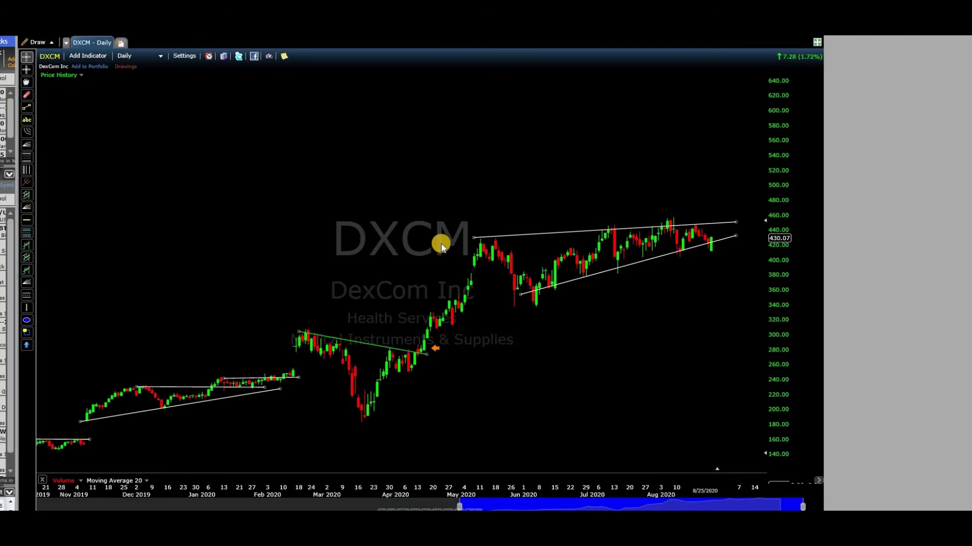
pyautogui.write('cdns')
pyautogui.press('Return')
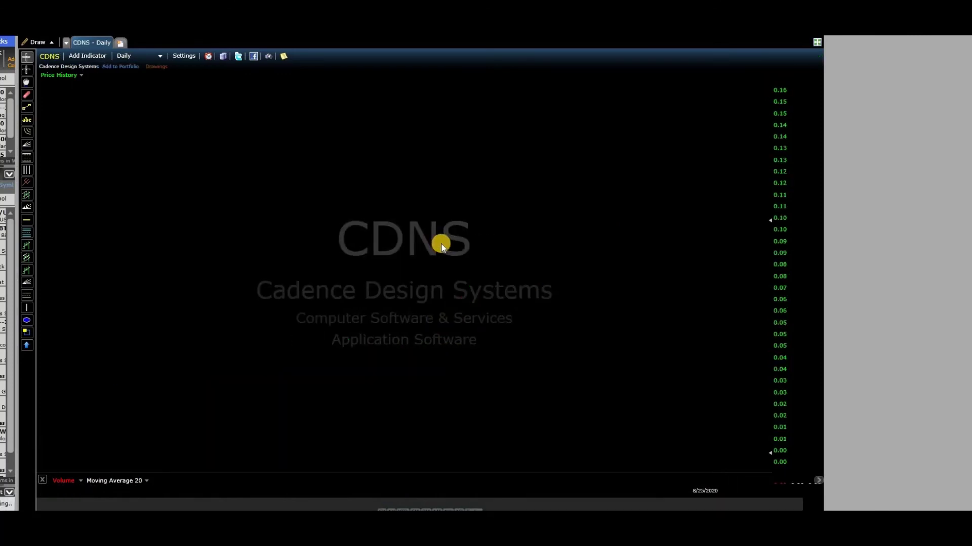
# Switch CDNS to weekly bars, zoom in, then load YUMC's chart
pyautogui.scroll(-4, 630, 347)
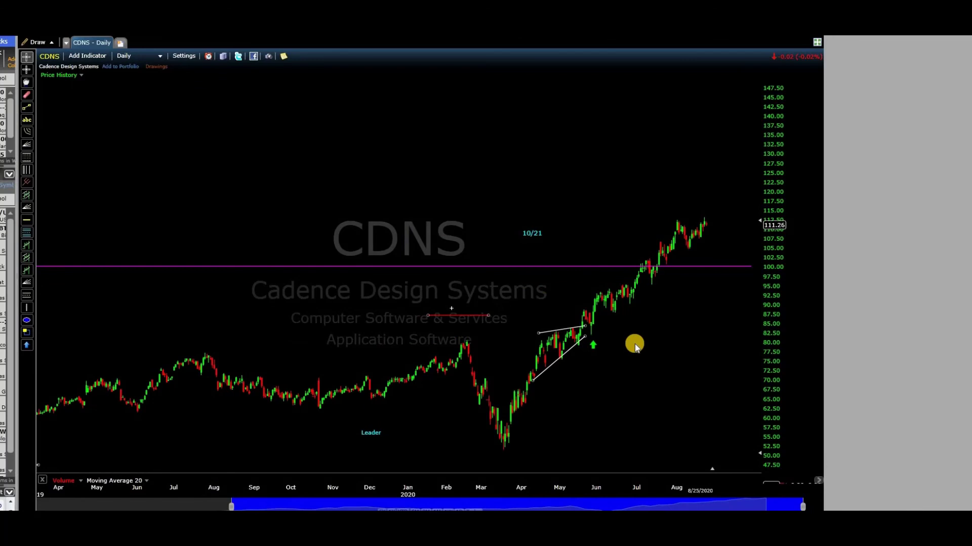
pyautogui.scroll(-2, 235, 249)
pyautogui.click(123, 56)
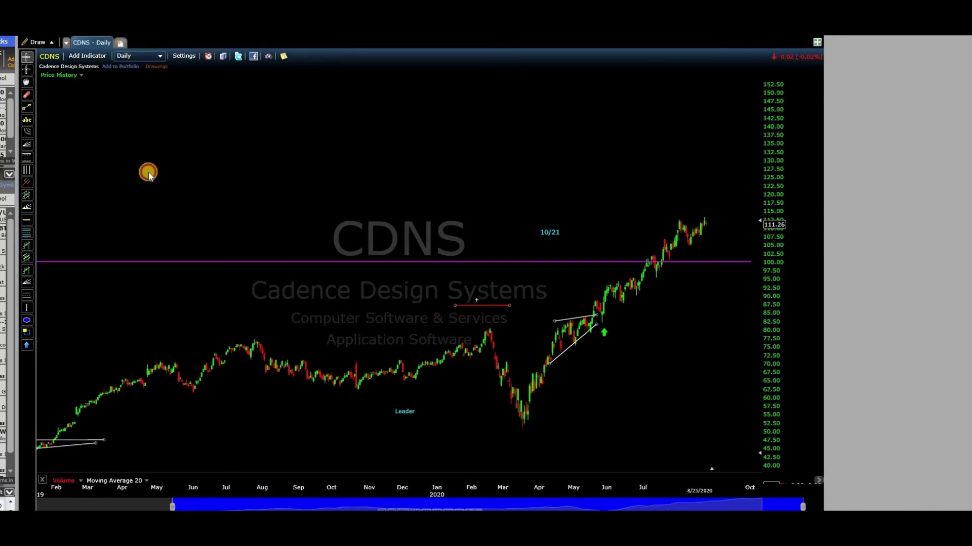
pyautogui.press('5')
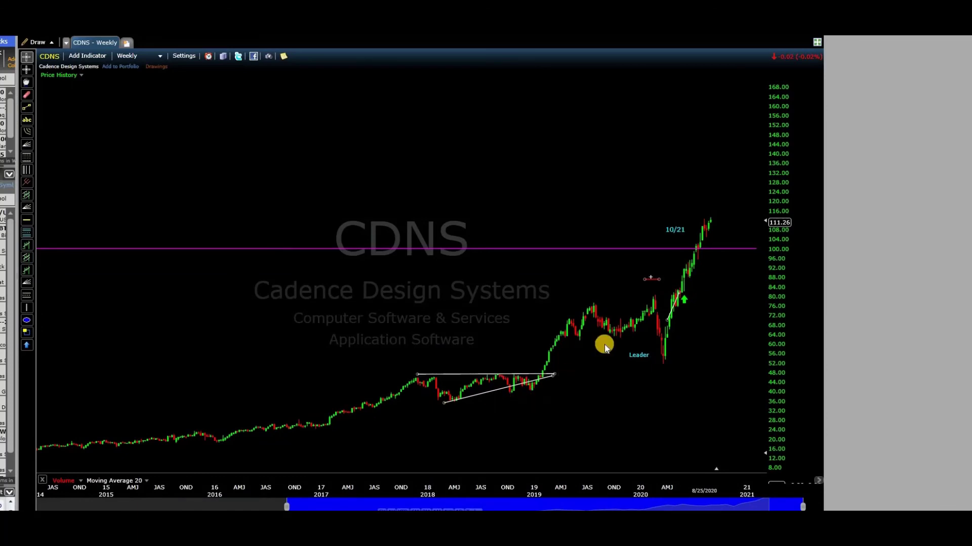
pyautogui.scroll(6, 569, 394)
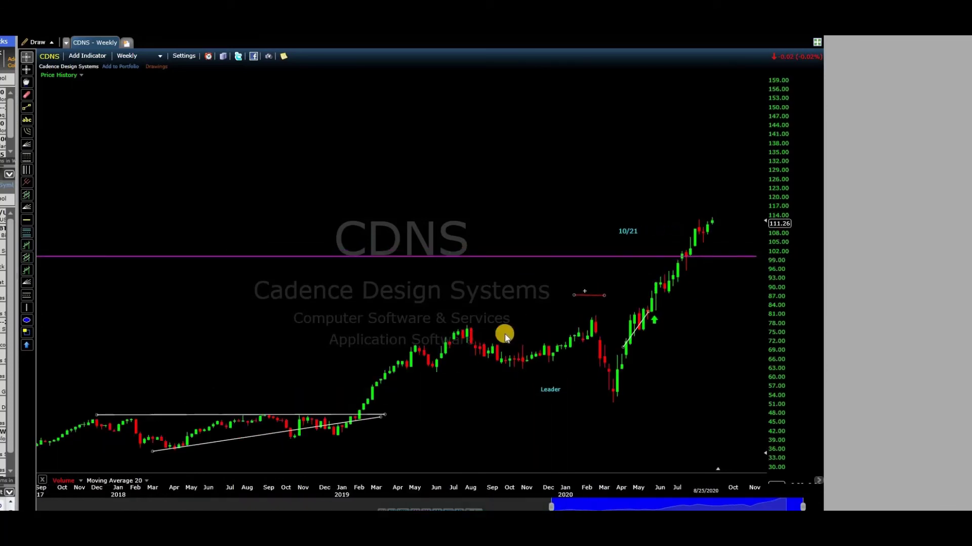
pyautogui.write('yumc')
pyautogui.press('Return')
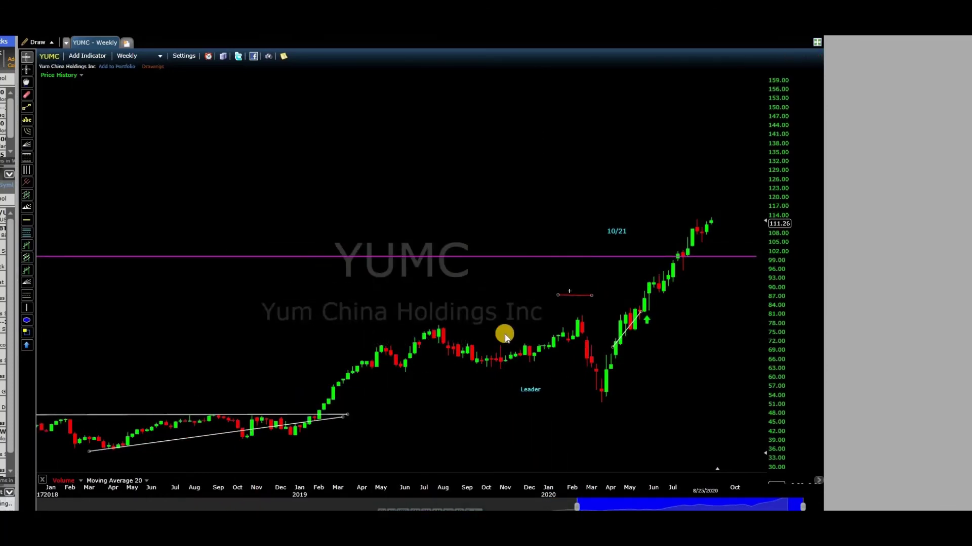
# Draw two falling-wedge trendlines down from YUMC's 2018 high toward the late-2018 lows
pyautogui.scroll(-4, 506, 368)
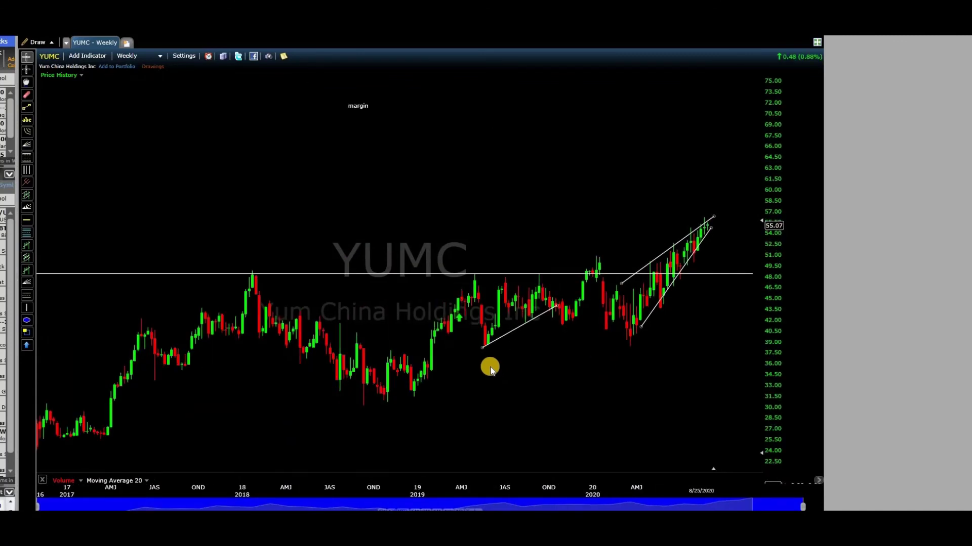
pyautogui.moveTo(262, 285); pyautogui.dragTo(424, 388)
pyautogui.moveTo(263, 313); pyautogui.dragTo(319, 387)
pyautogui.moveTo(371, 419); pyautogui.dragTo(370, 415)
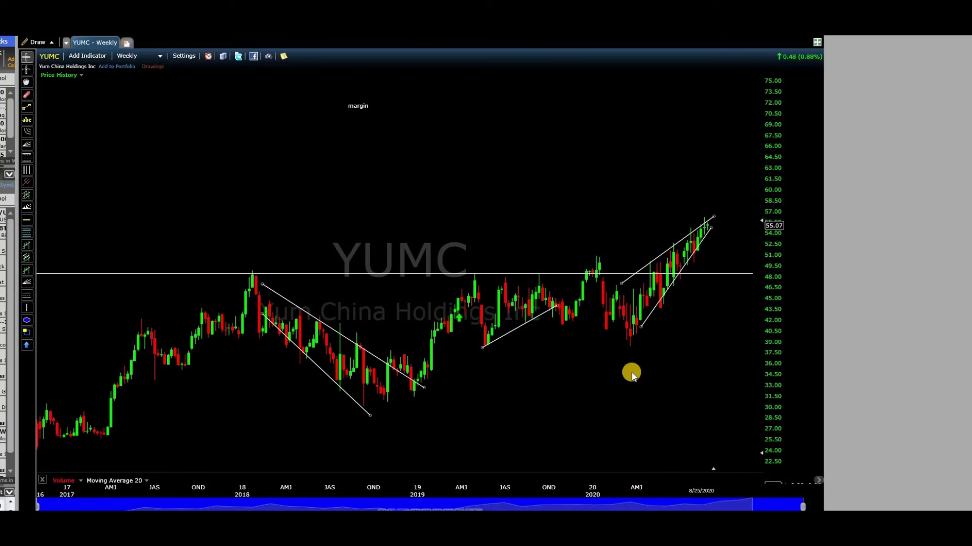
# Delete the recent rising wedge drawing from YUMC's chart
pyautogui.rightClick(691, 262)
pyautogui.click(671, 248)
pyautogui.rightClick(687, 245)
pyautogui.click(706, 290)
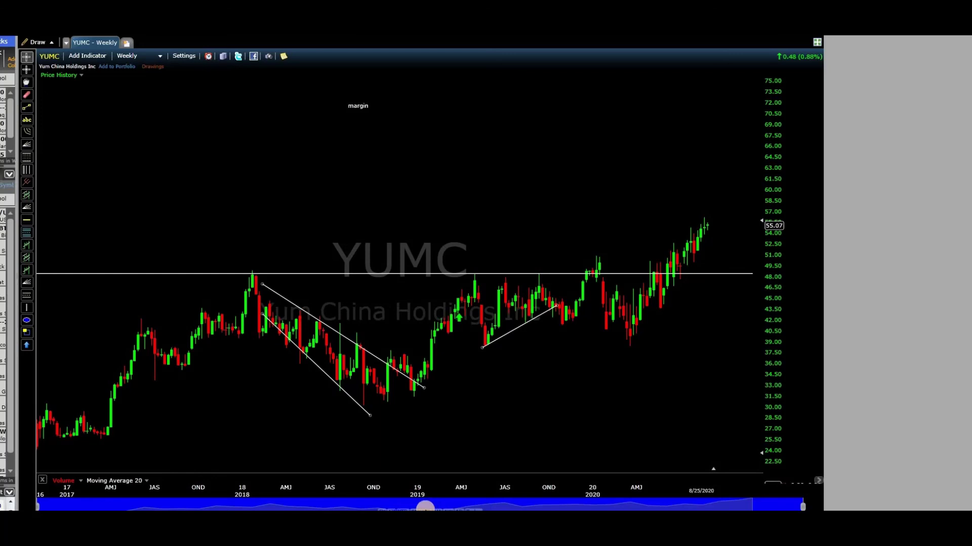
# Switch YUMC to the daily interval and zoom out
pyautogui.click(427, 506)
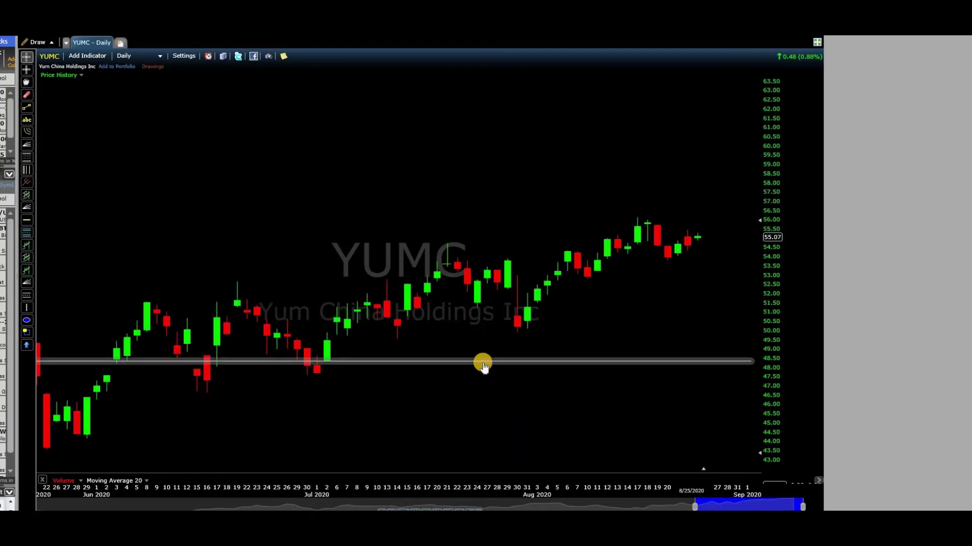
pyautogui.scroll(-4, 405, 369)
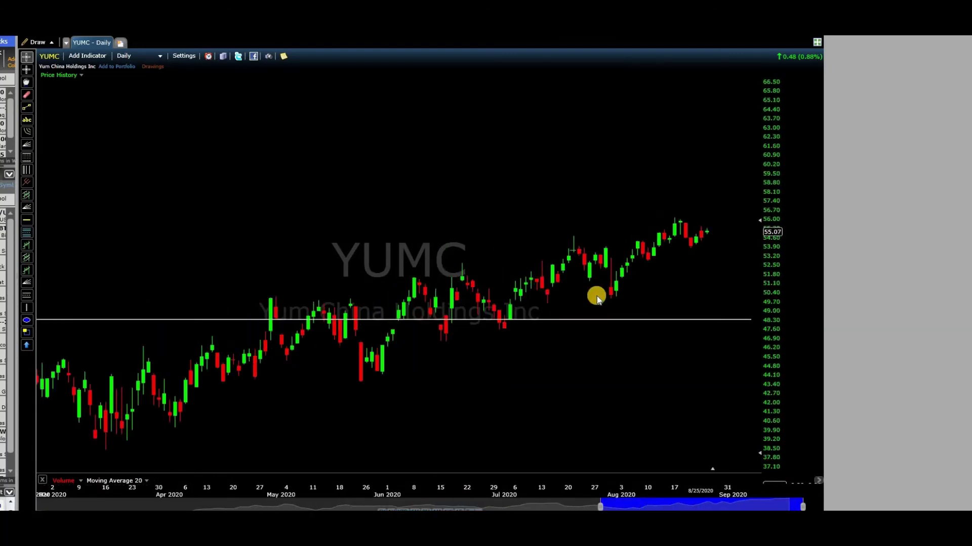
pyautogui.scroll(-5, 516, 399)
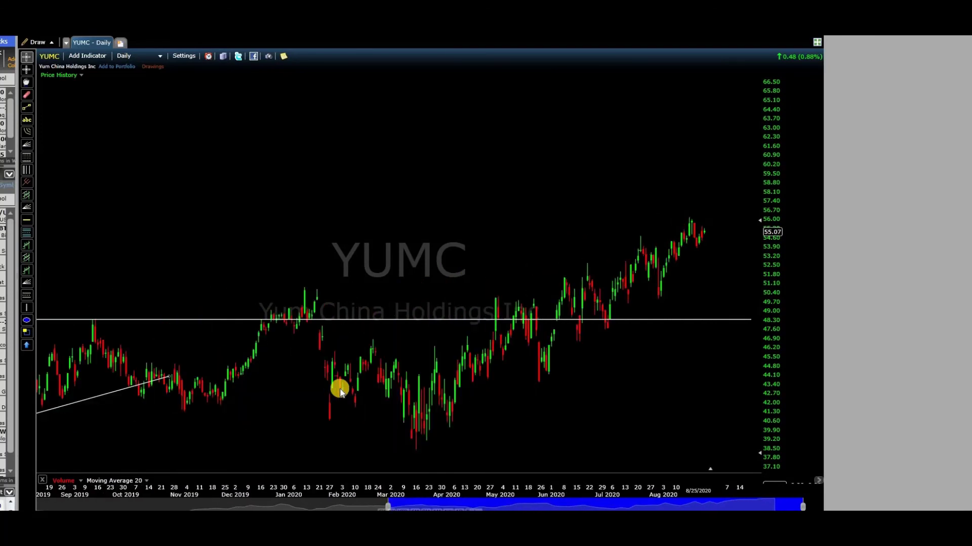